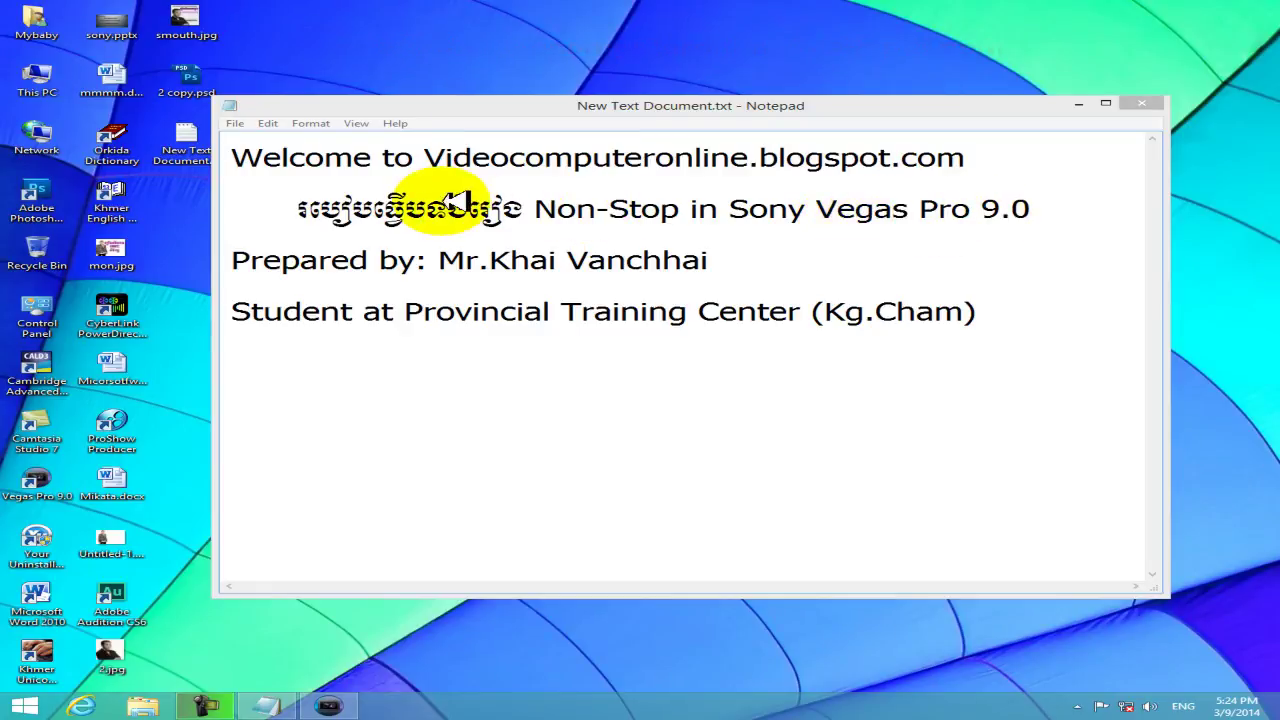
# Switch to Vegas Pro and add the "---គ្រាន់តែឃើញ" song video from the Mp3 Samuthsongs folder to the empty timeline.
pyautogui.click(326, 697)
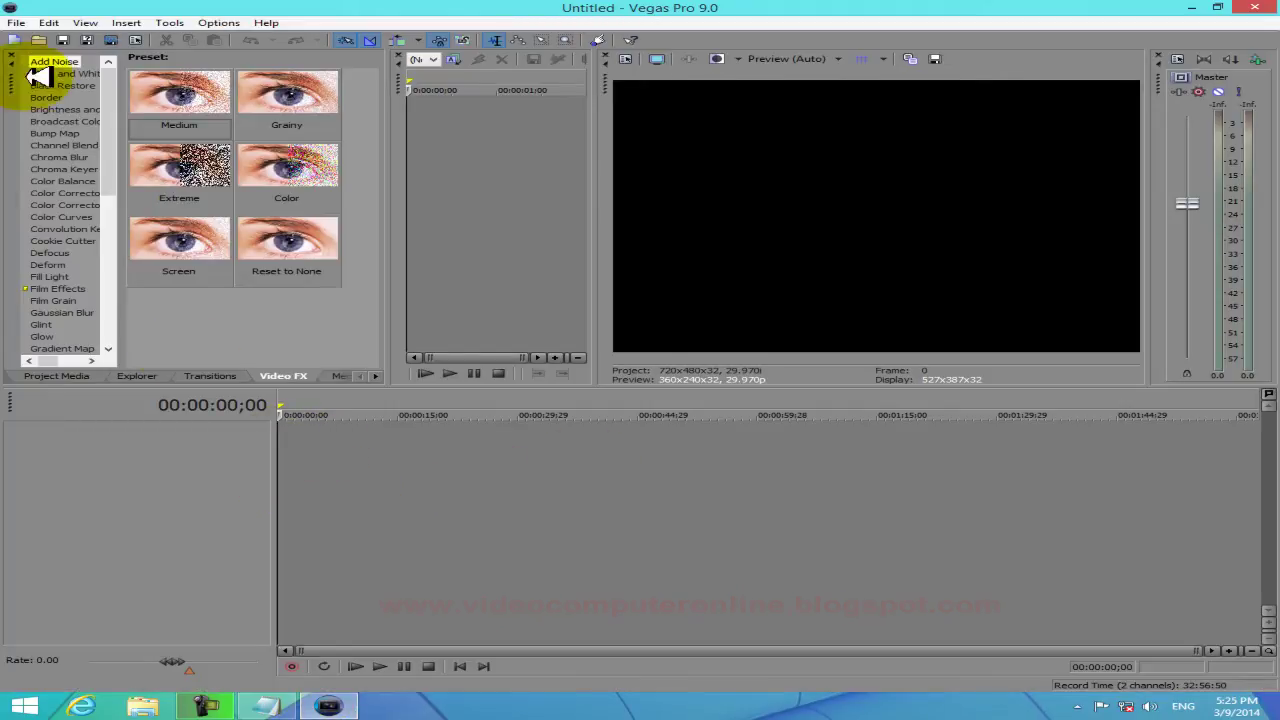
pyautogui.click(40, 38)
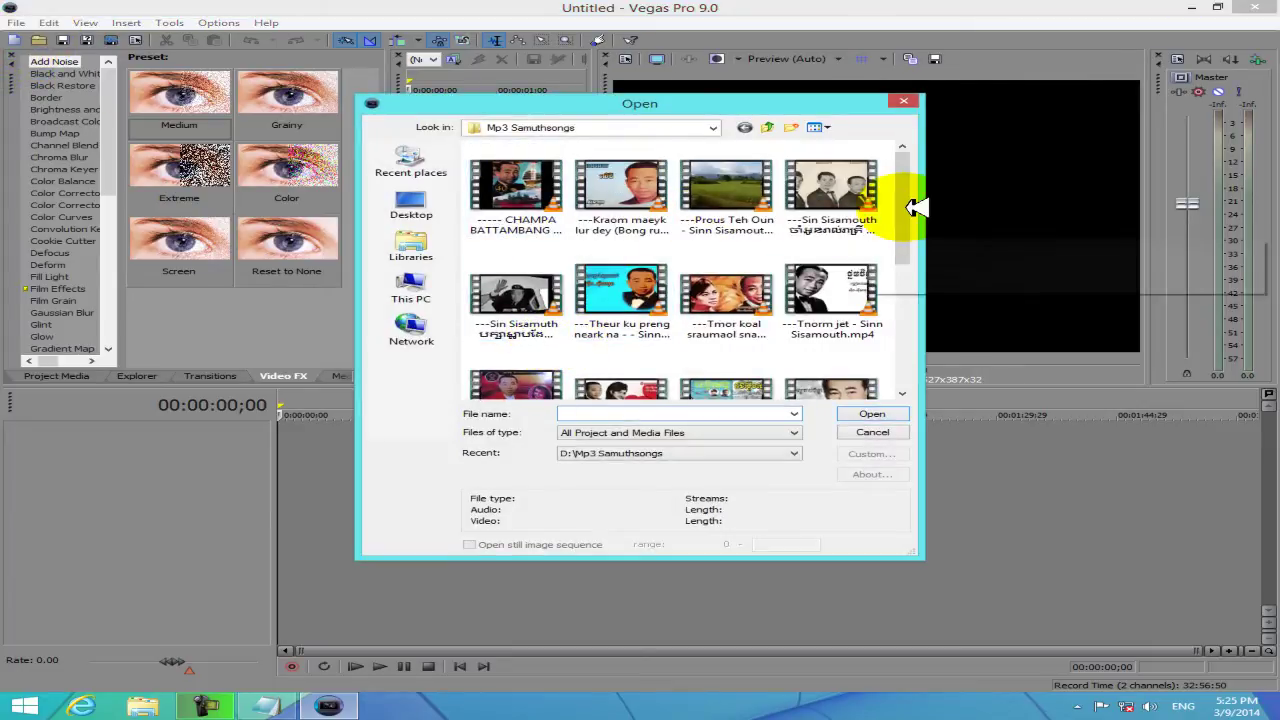
pyautogui.moveTo(907, 200); pyautogui.dragTo(907, 282)
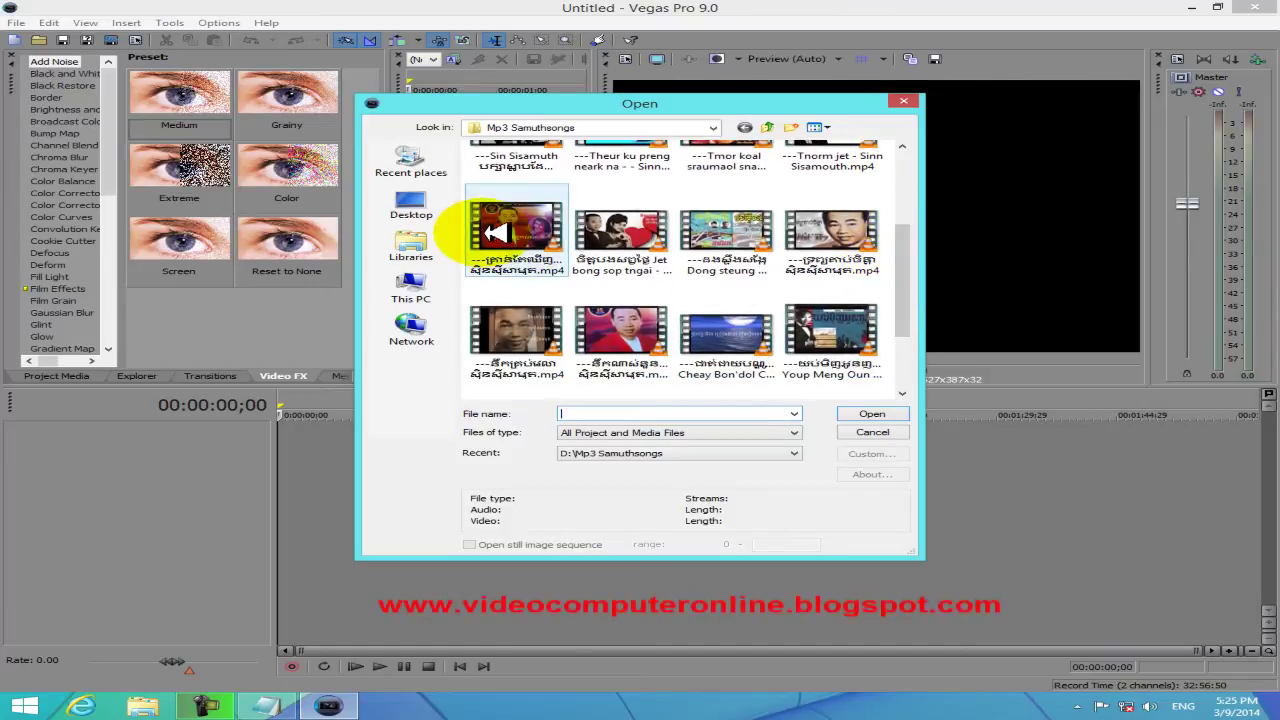
pyautogui.click(480, 223)
pyautogui.click(878, 413)
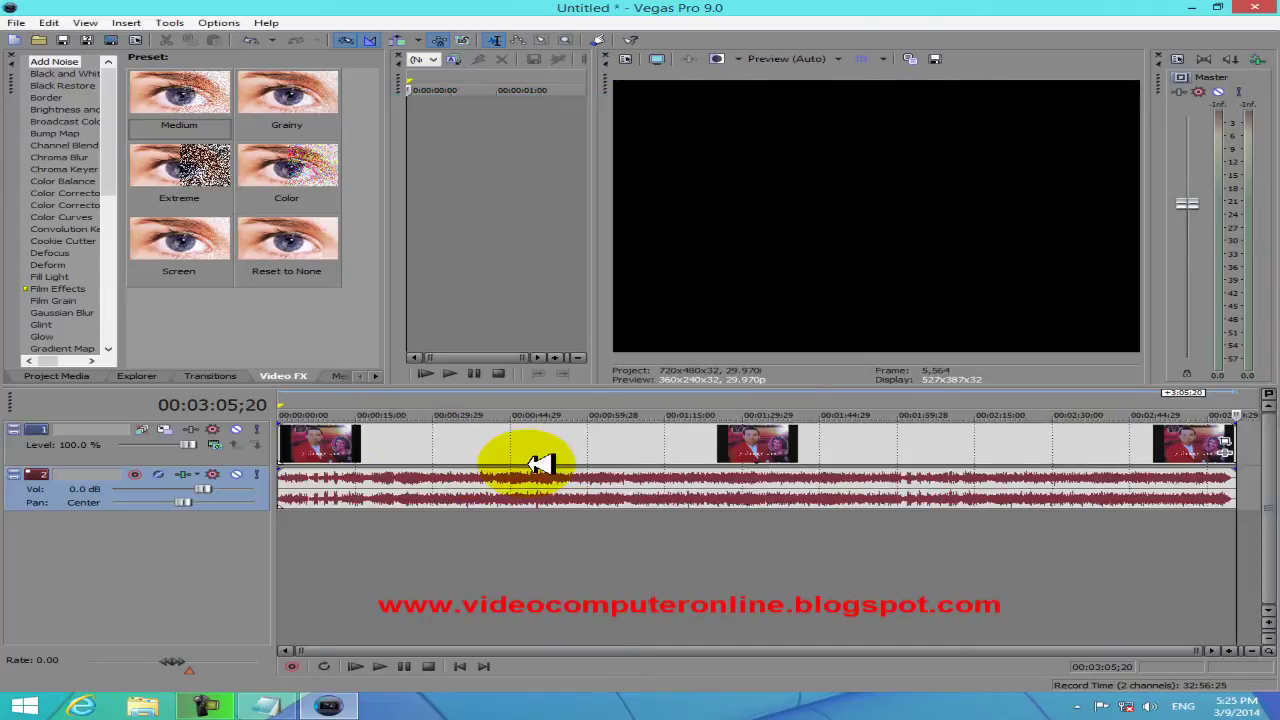
# Play part of the imported song clip from the middle of the timeline to preview it.
pyautogui.click(455, 523)
pyautogui.click(614, 538)
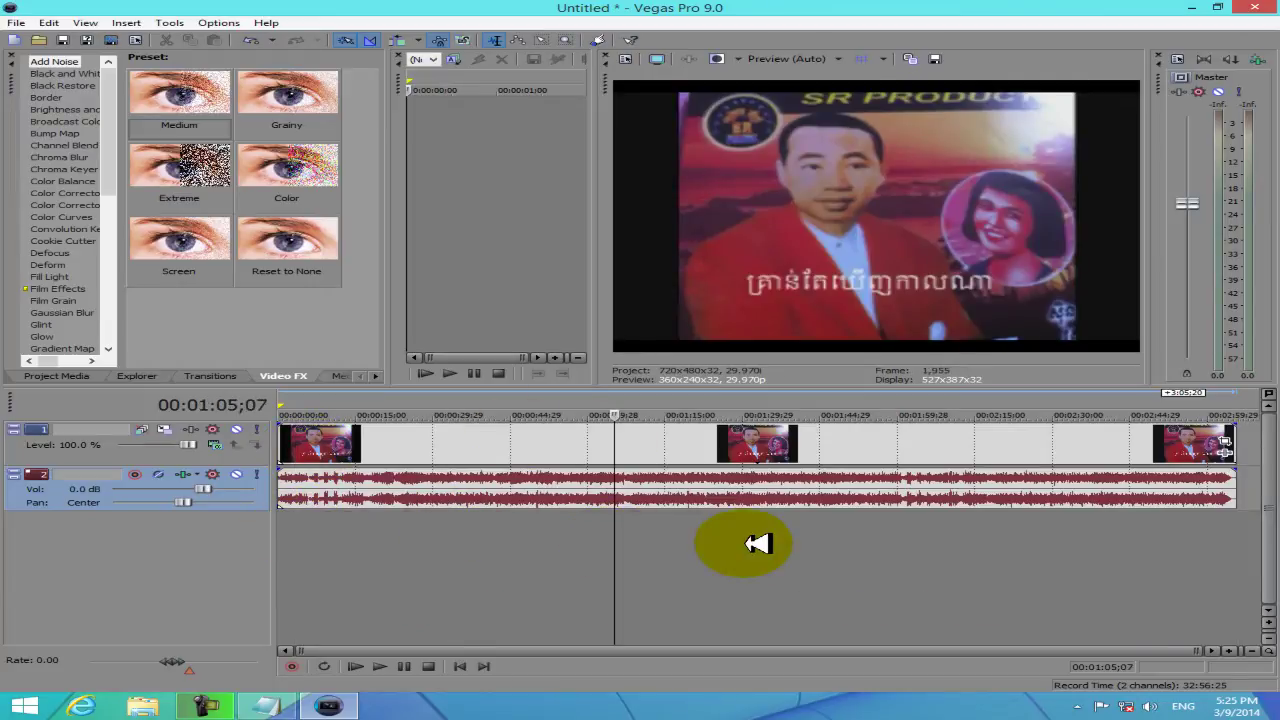
pyautogui.click(757, 543)
pyautogui.press('space')
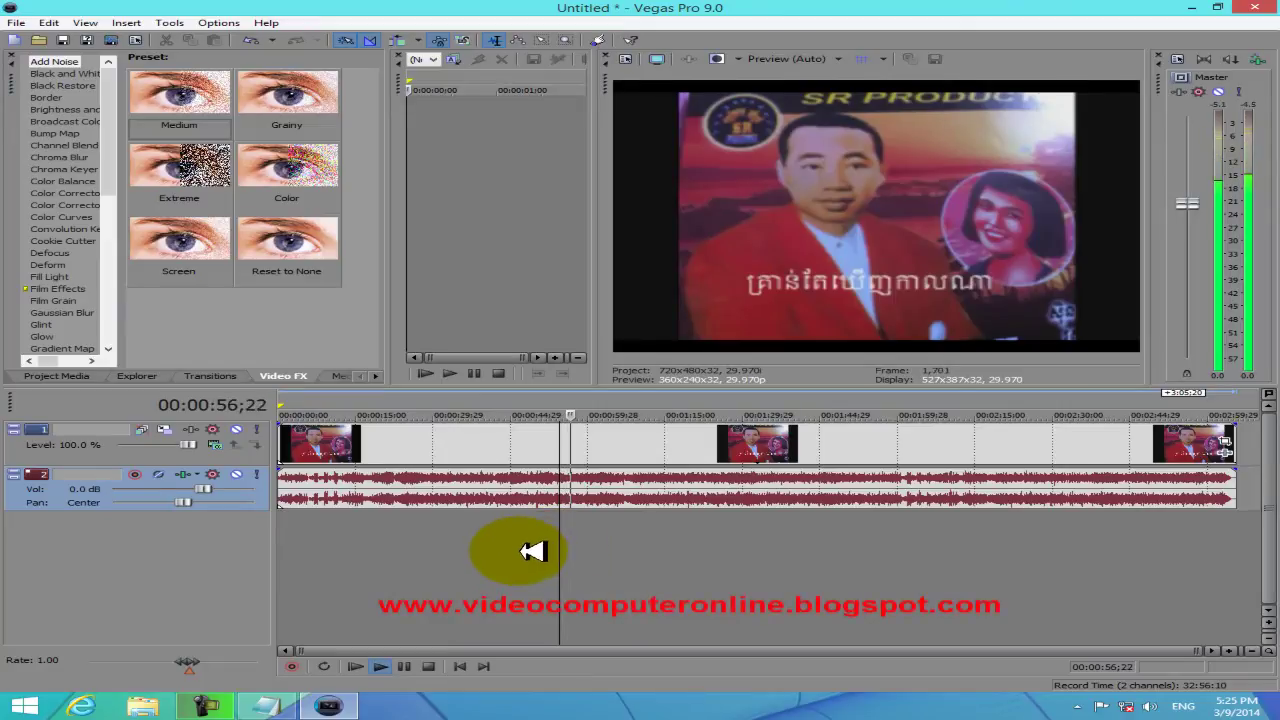
pyautogui.press('space')
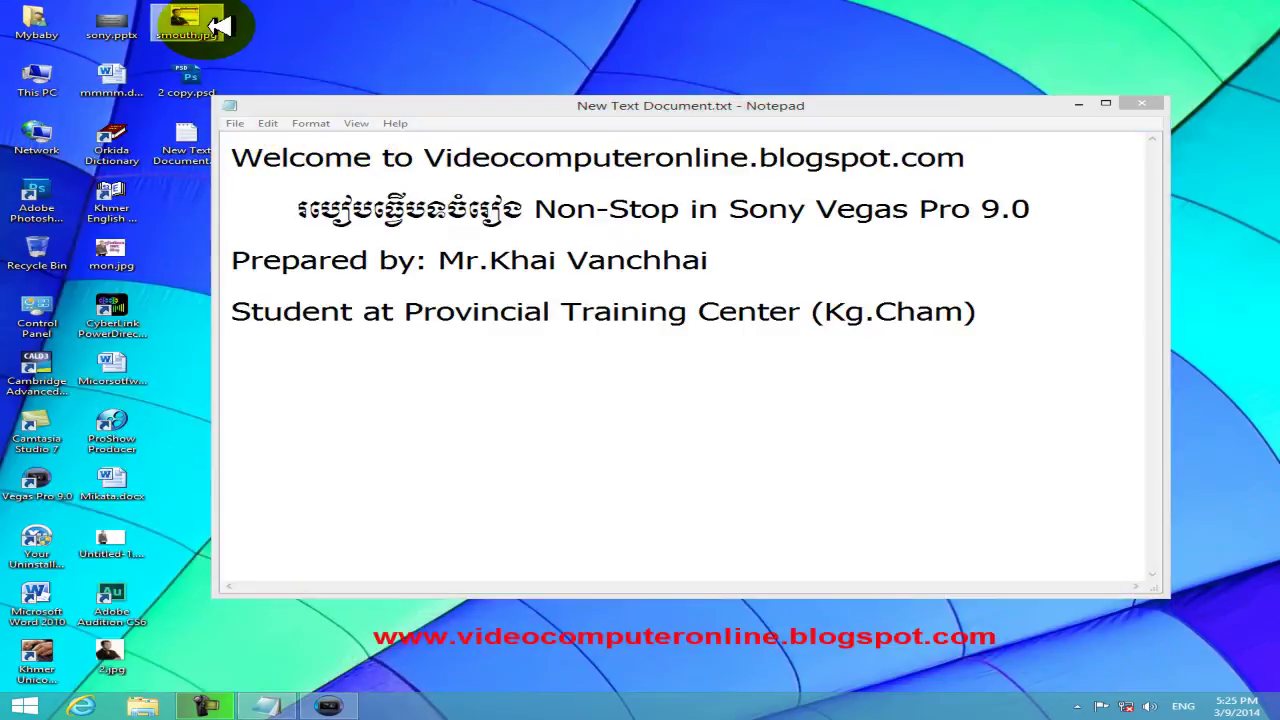
# View the cover picture smouth.jpg from the desktop, close it and return to Vegas Pro.
pyautogui.doubleClick(218, 26)
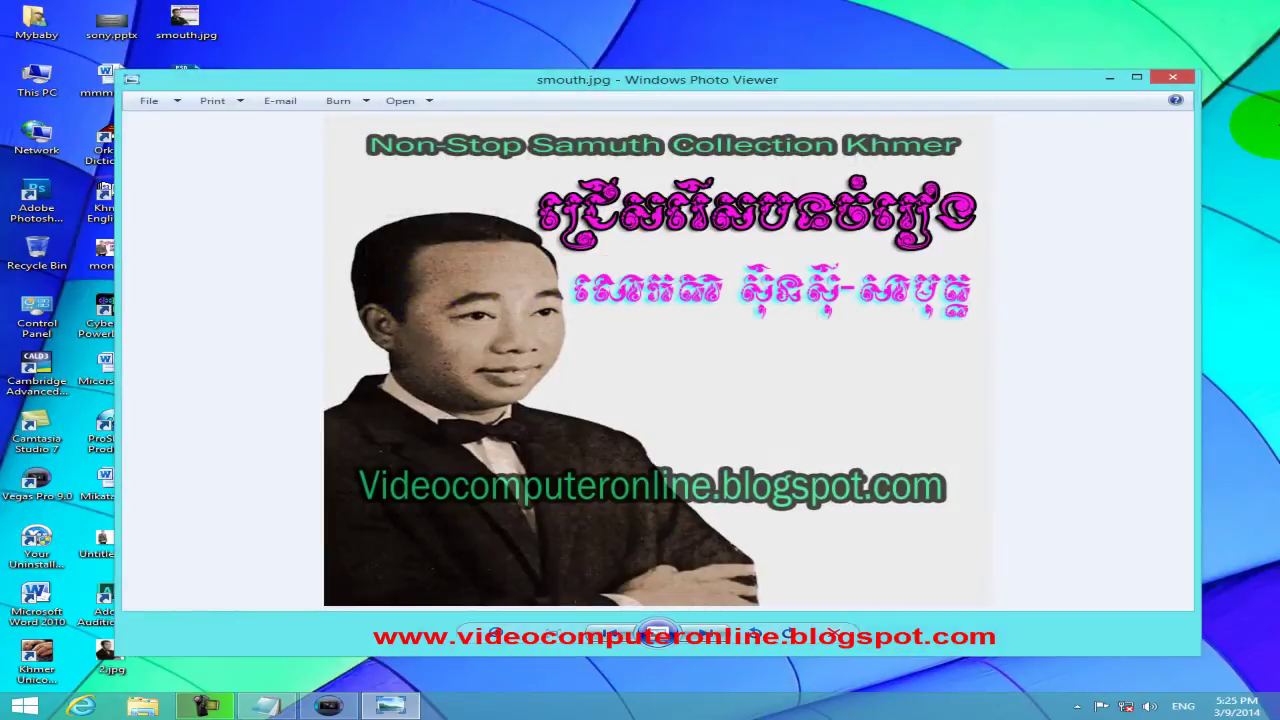
pyautogui.click(1178, 80)
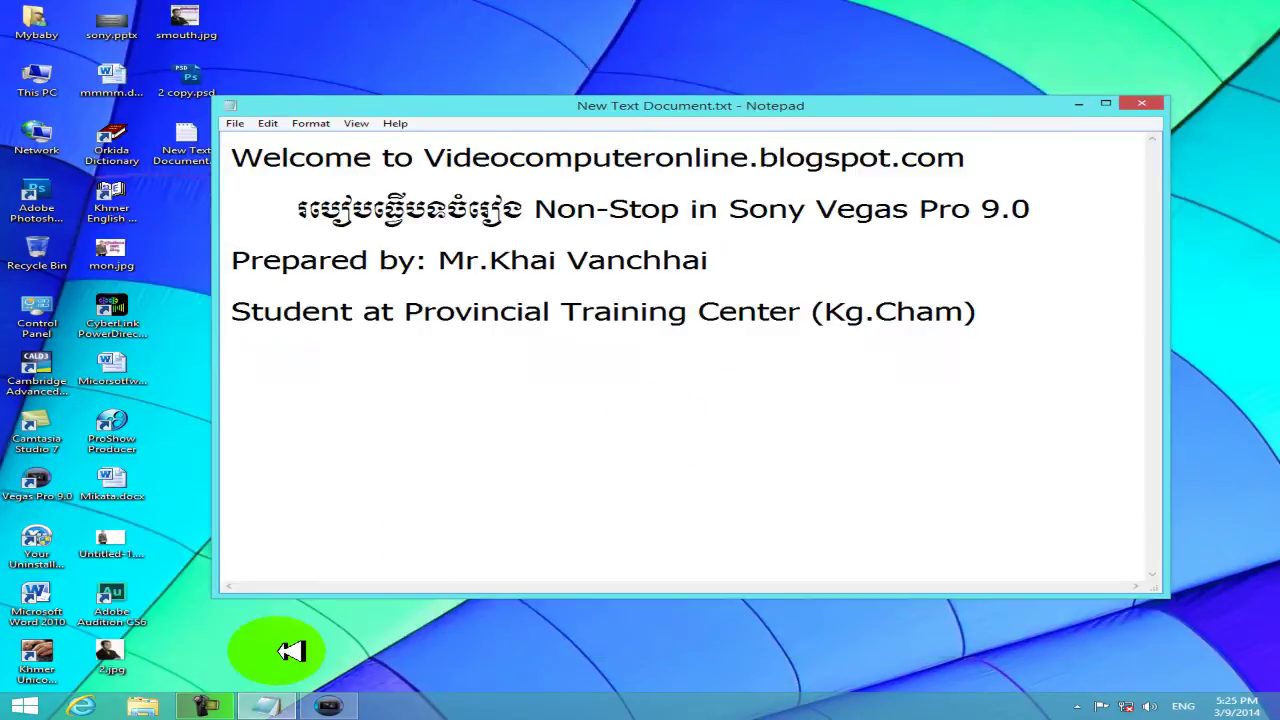
pyautogui.click(334, 706)
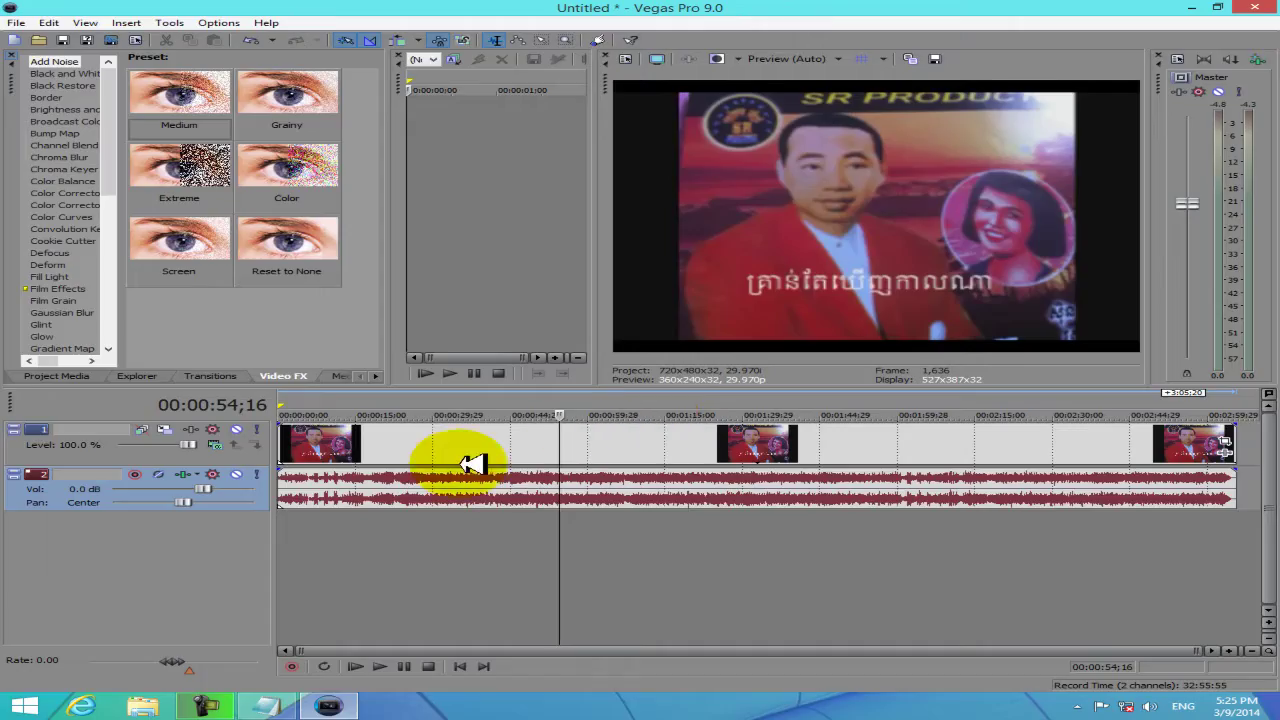
# Ungroup the song clip's video from its audio and delete only the video event from track 1.
pyautogui.click(447, 438)
pyautogui.rightClick(447, 438)
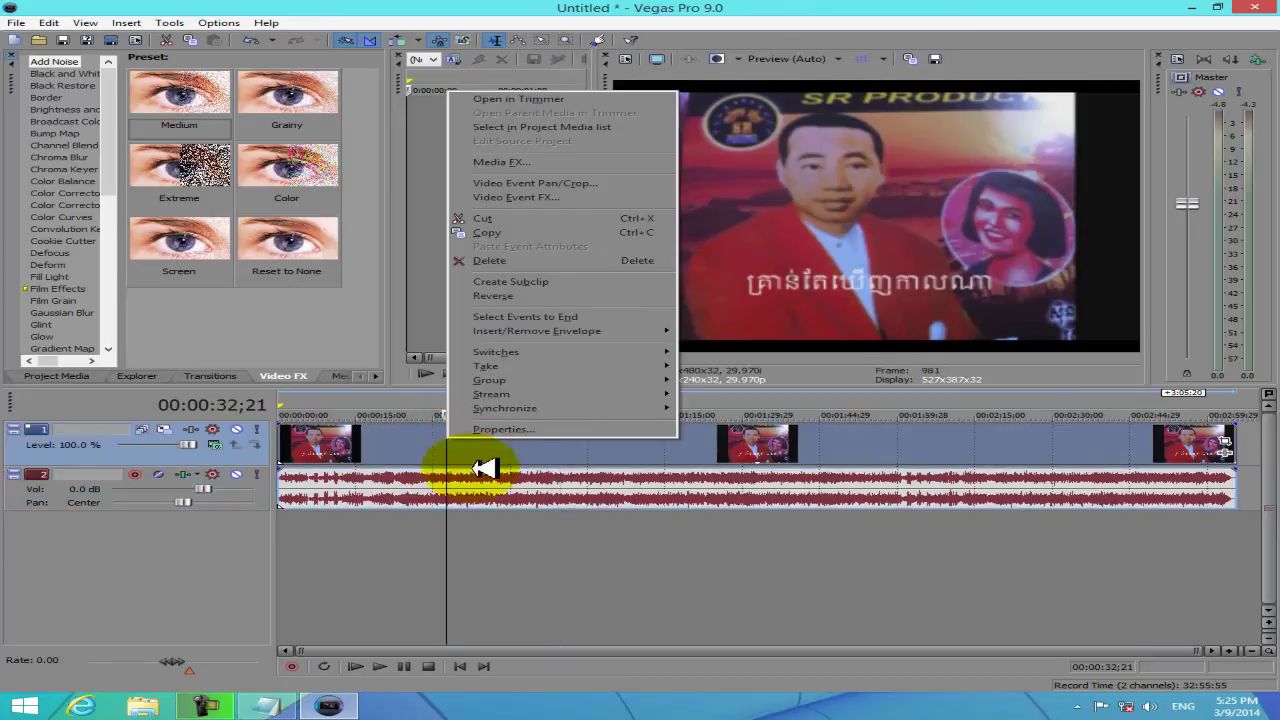
pyautogui.moveTo(636, 387)
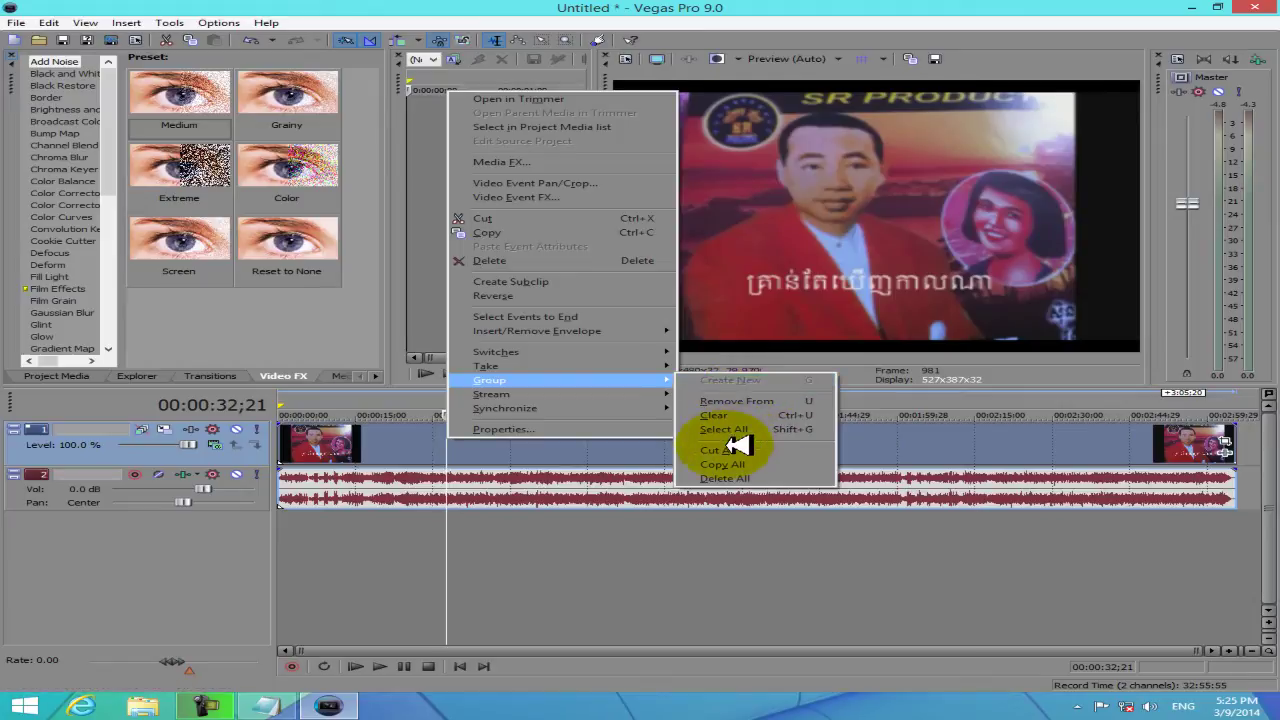
pyautogui.hotkey('ctrl', 'u')
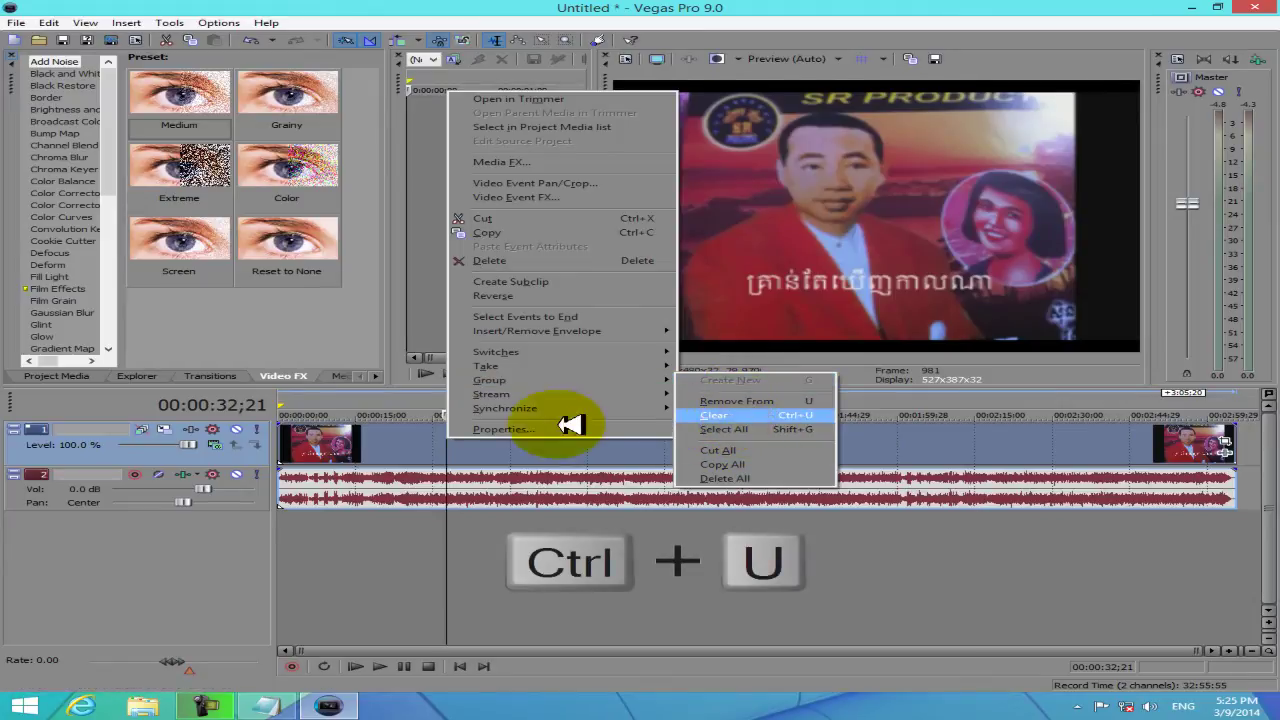
pyautogui.click(766, 414)
pyautogui.click(517, 443)
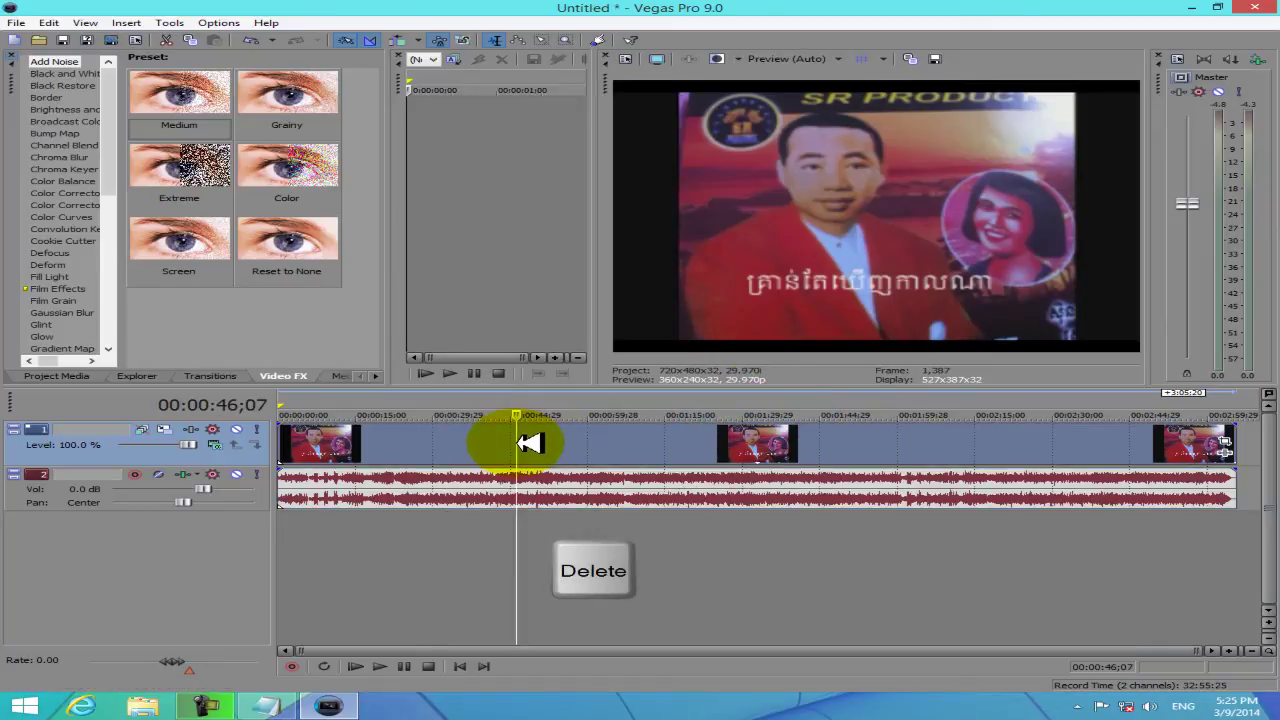
pyautogui.press('Delete')
# Insert smouth.jpg from the Desktop on the video track and stretch it over the full length of the audio.
pyautogui.click(363, 531)
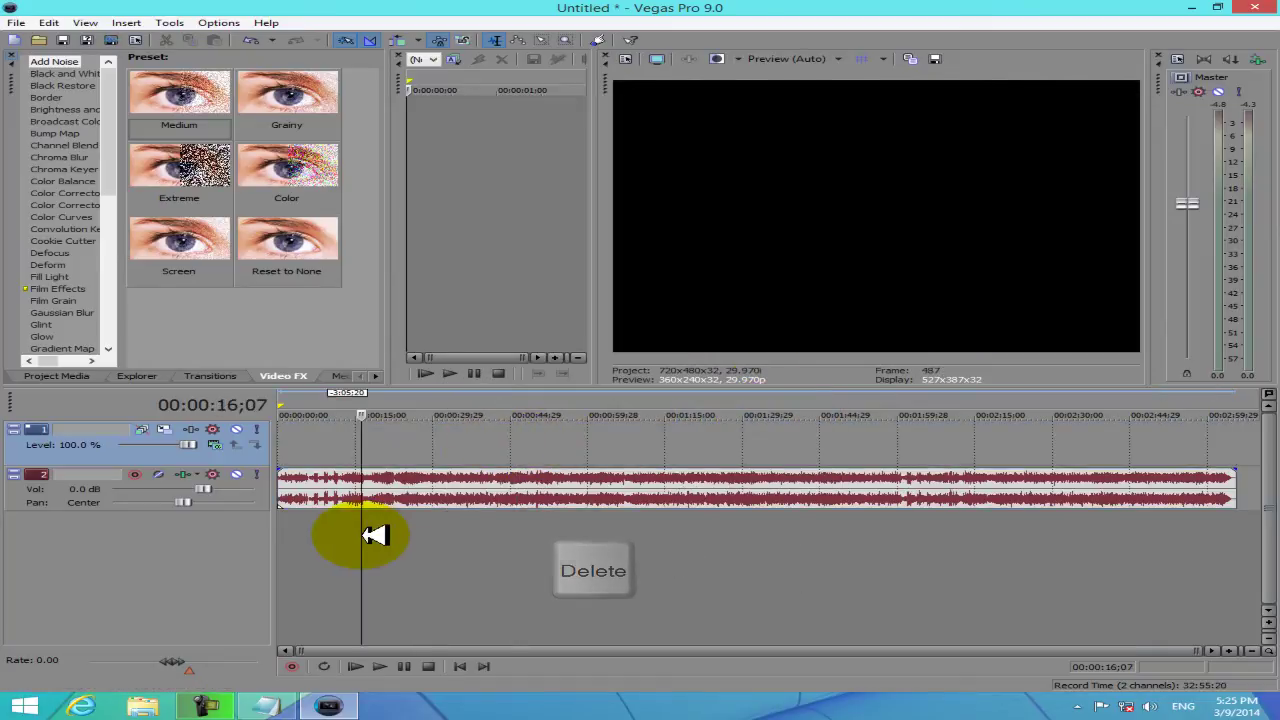
pyautogui.click(38, 40)
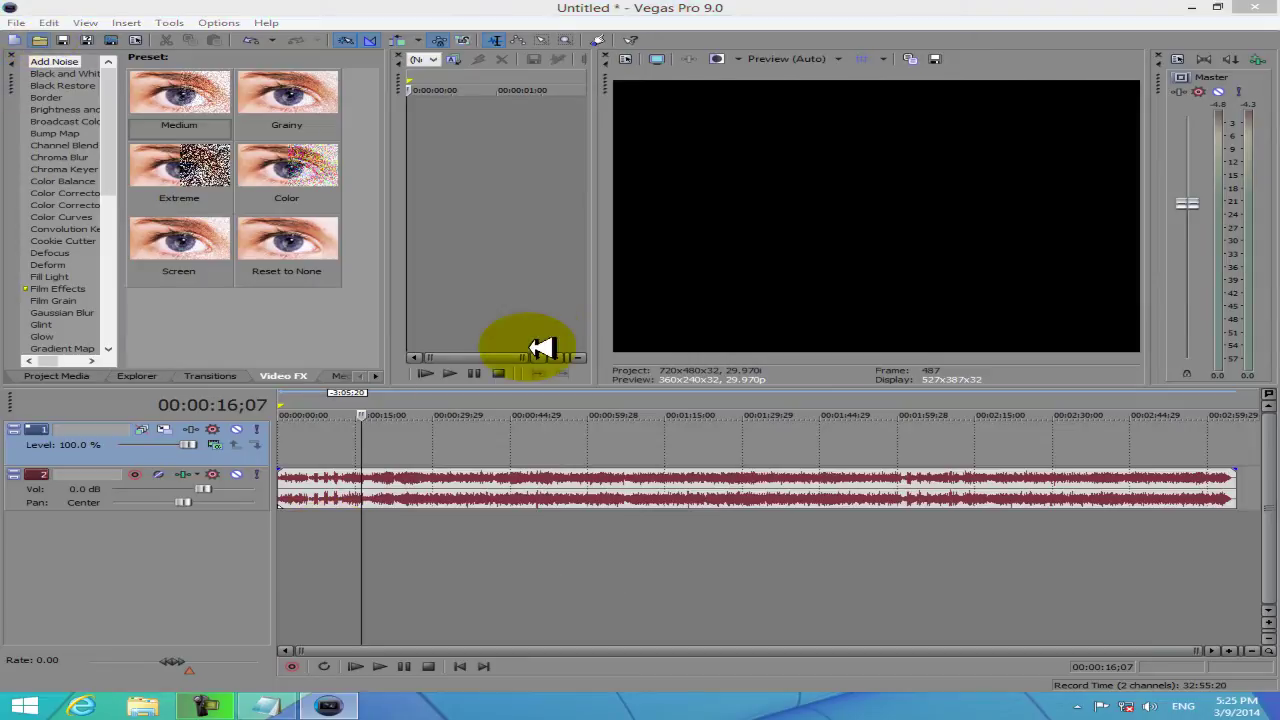
pyautogui.click(436, 200)
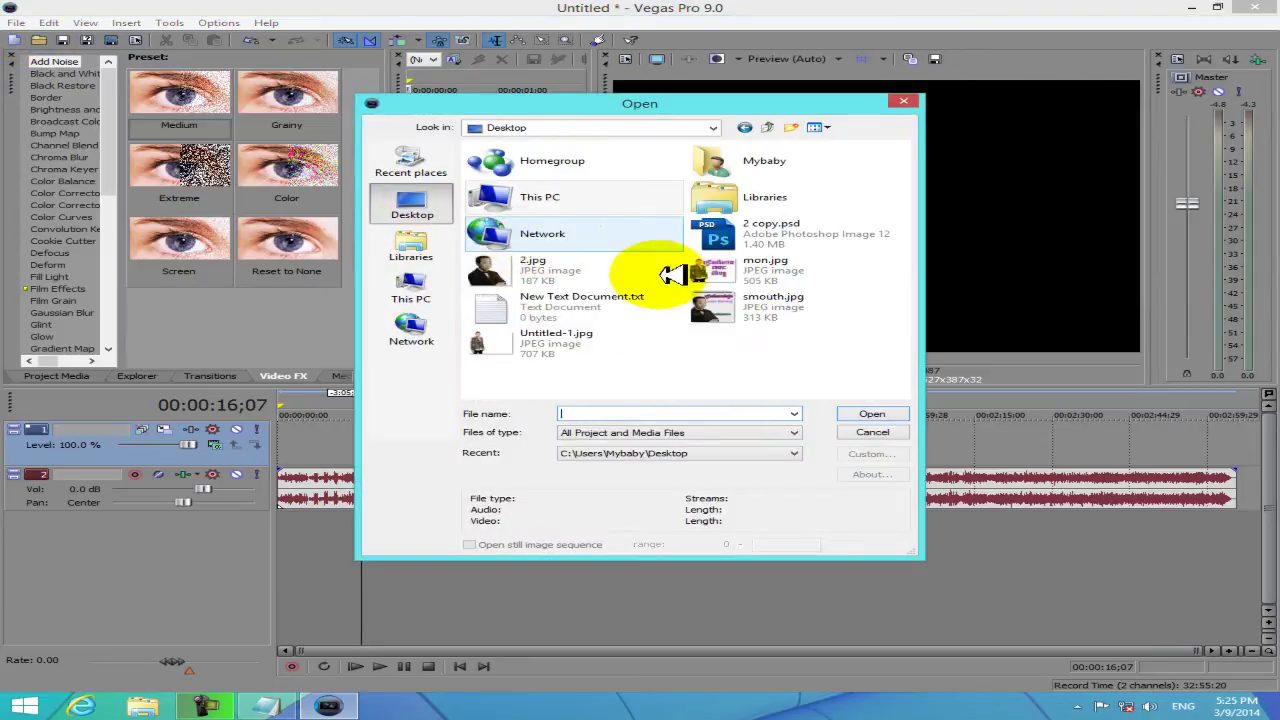
pyautogui.doubleClick(712, 300)
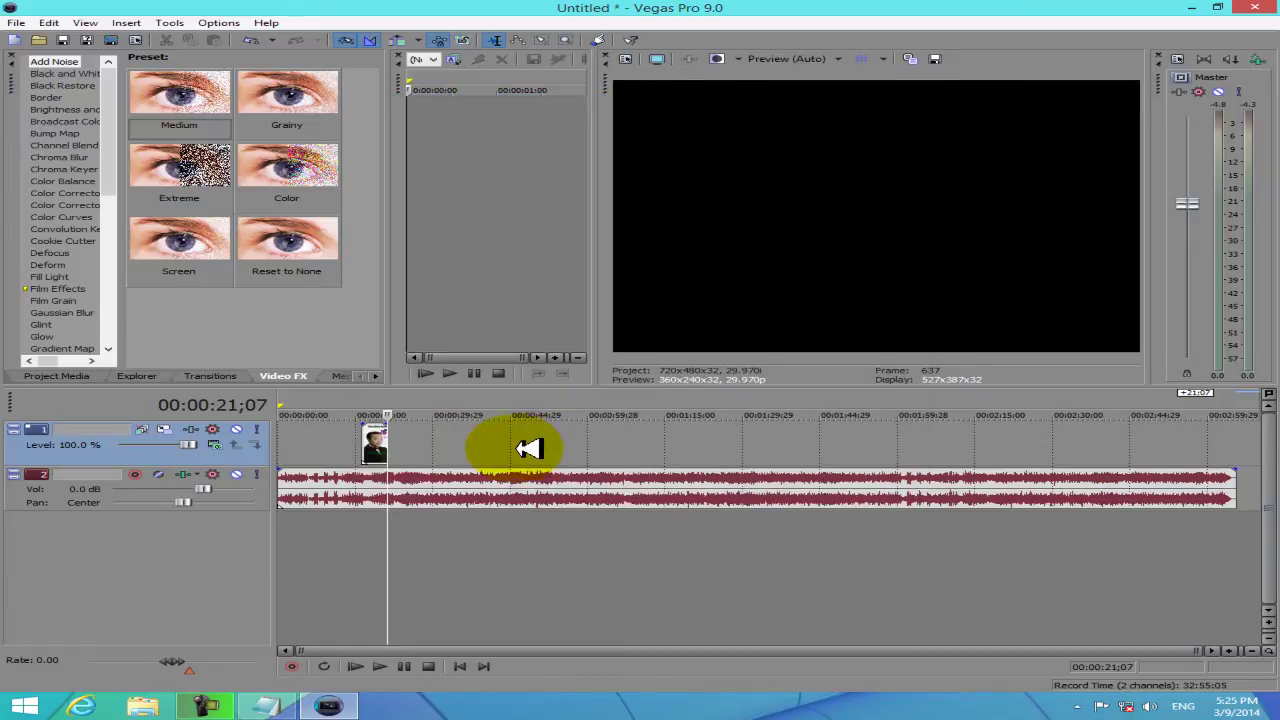
pyautogui.moveTo(370, 448); pyautogui.dragTo(1240, 445)
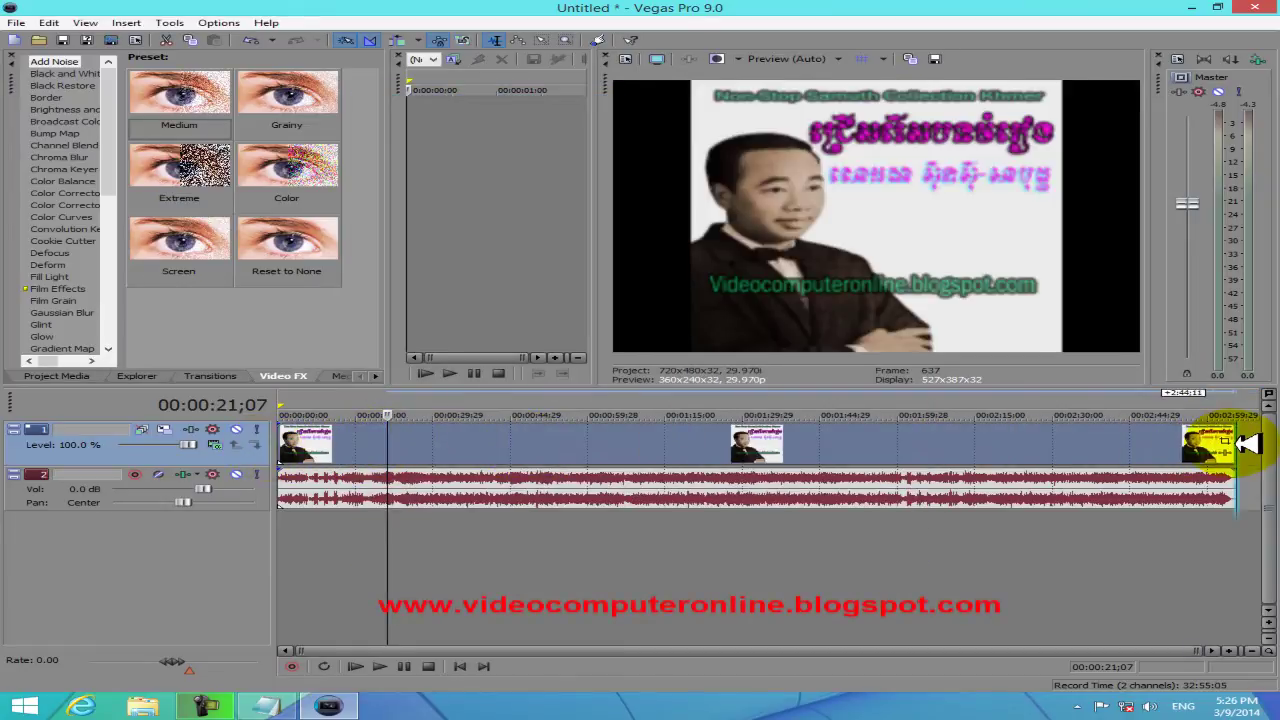
# Play the timeline from about 20 seconds to check the picture with the song's audio.
pyautogui.click(381, 540)
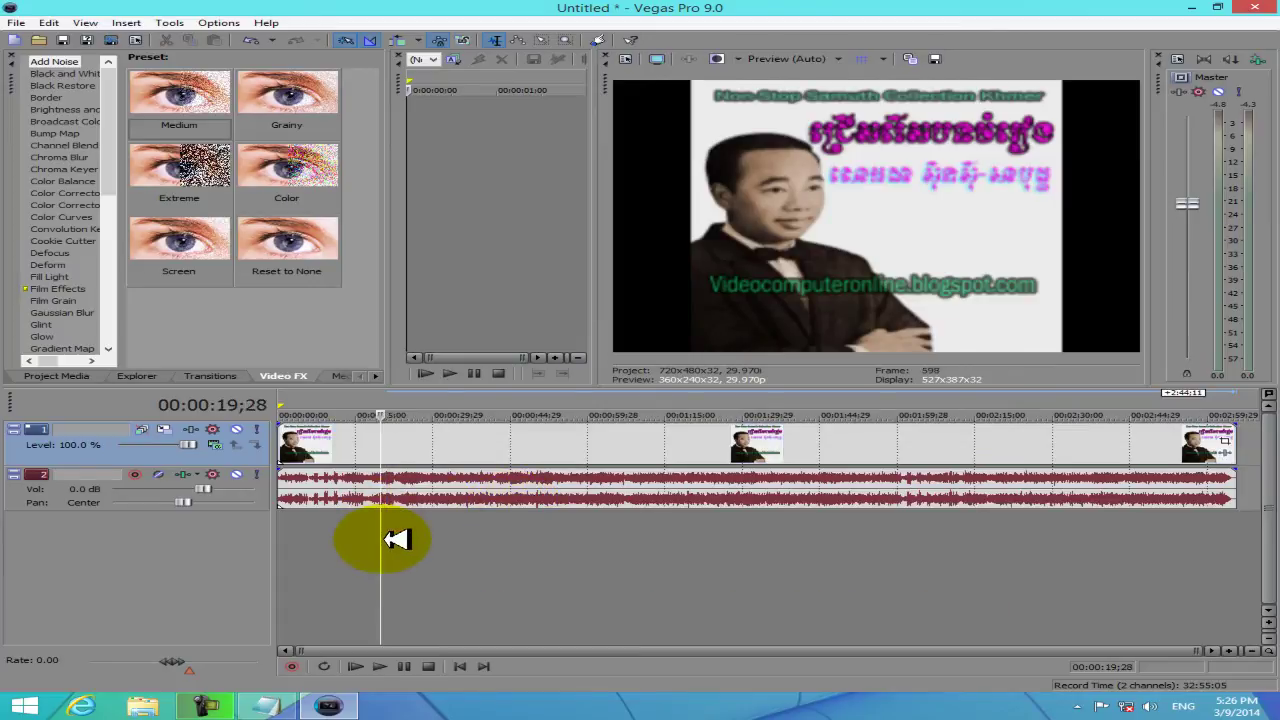
pyautogui.press('space')
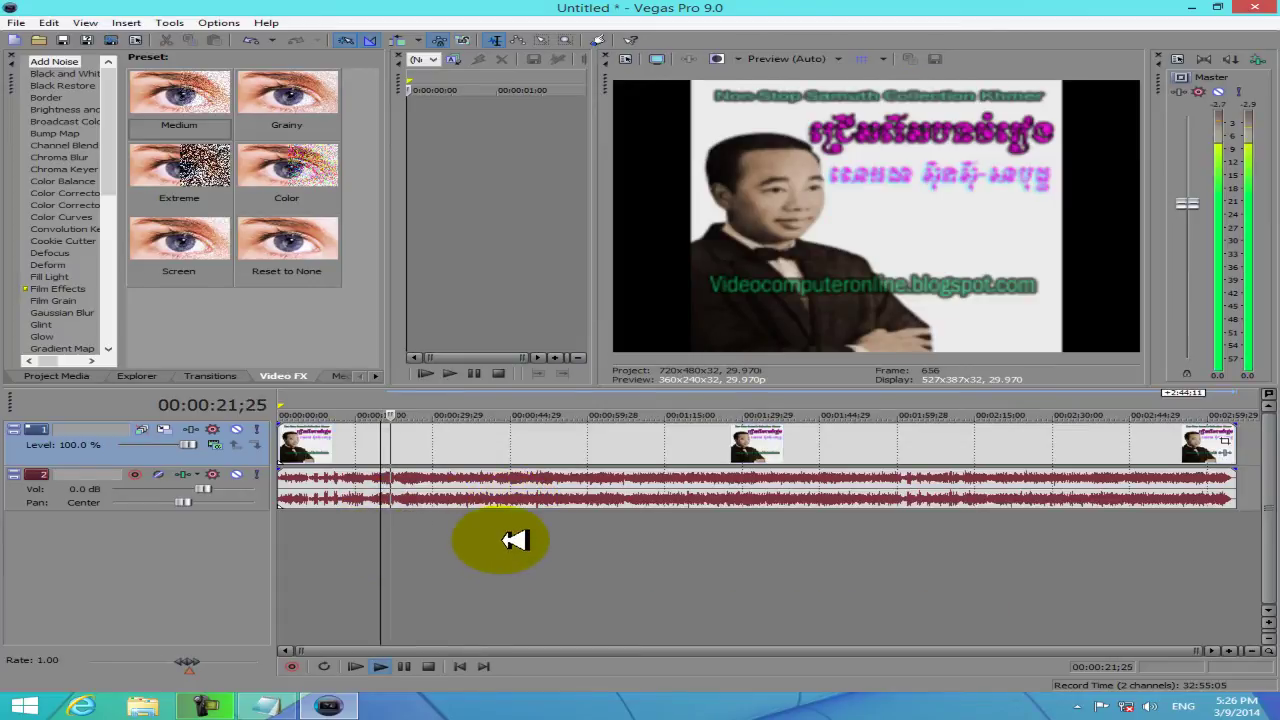
pyautogui.press('space')
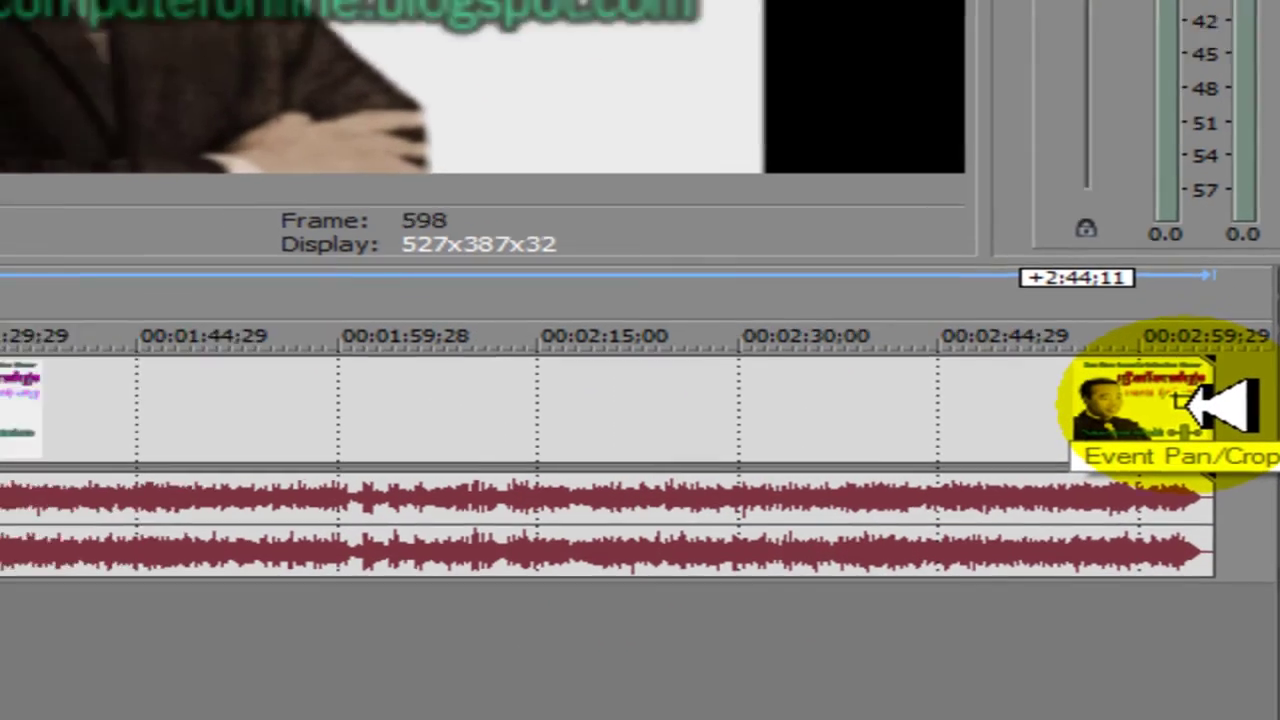
# Set Maintain aspect ratio to No in the smouth picture's Event Pan/Crop settings so it fills the frame.
pyautogui.click(1130, 370)
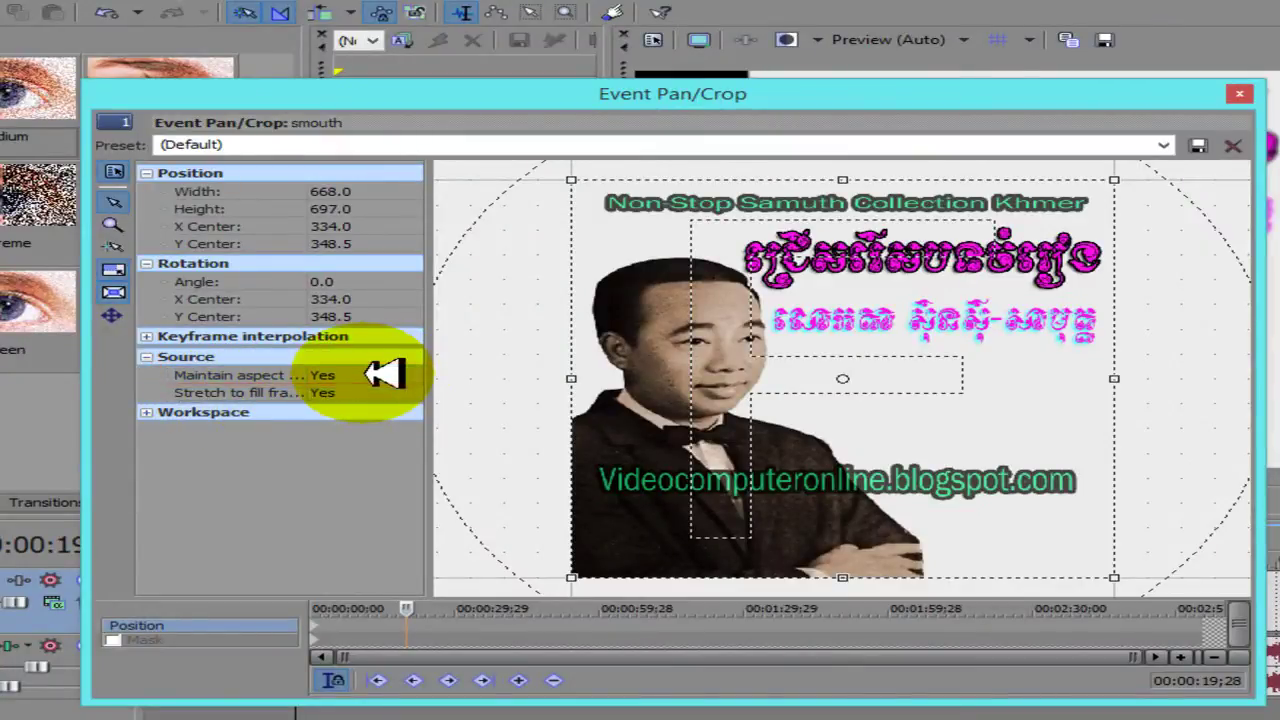
pyautogui.click(400, 375)
pyautogui.click(365, 402)
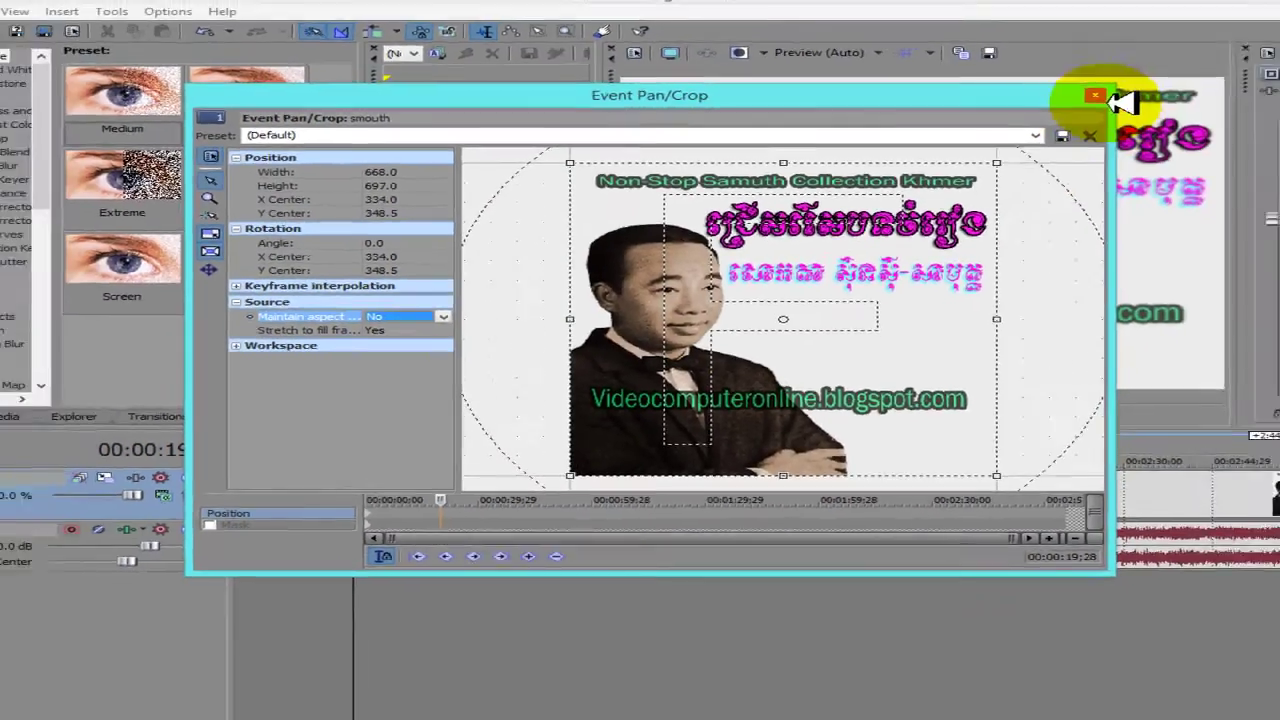
pyautogui.click(1239, 93)
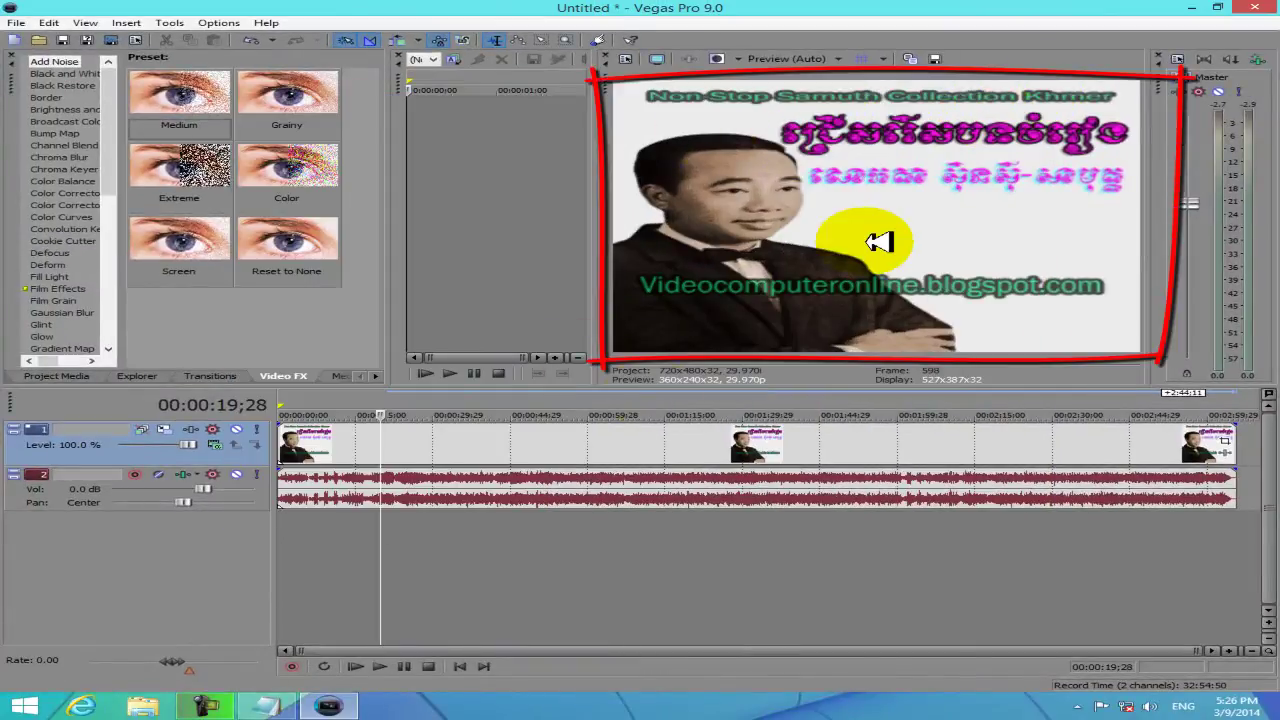
# Play the beginning of the timeline to preview the full-frame picture with the song.
pyautogui.click(302, 534)
pyautogui.press('space')
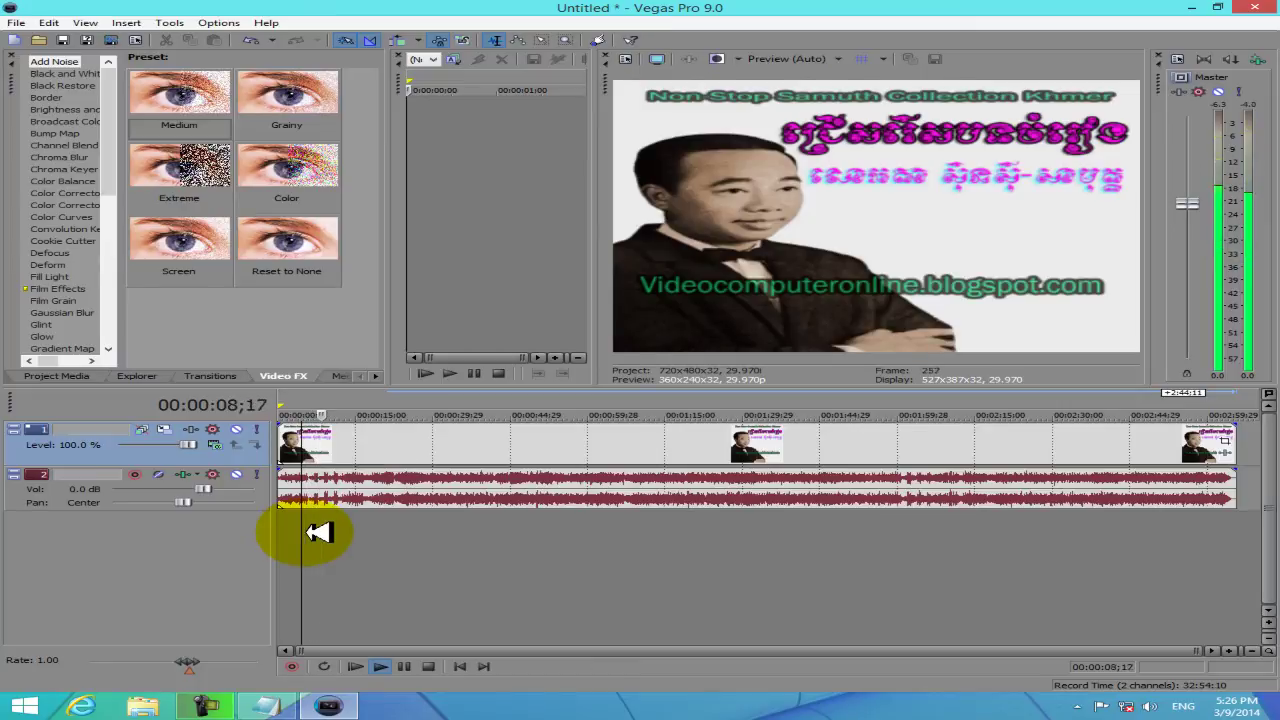
pyautogui.press('space')
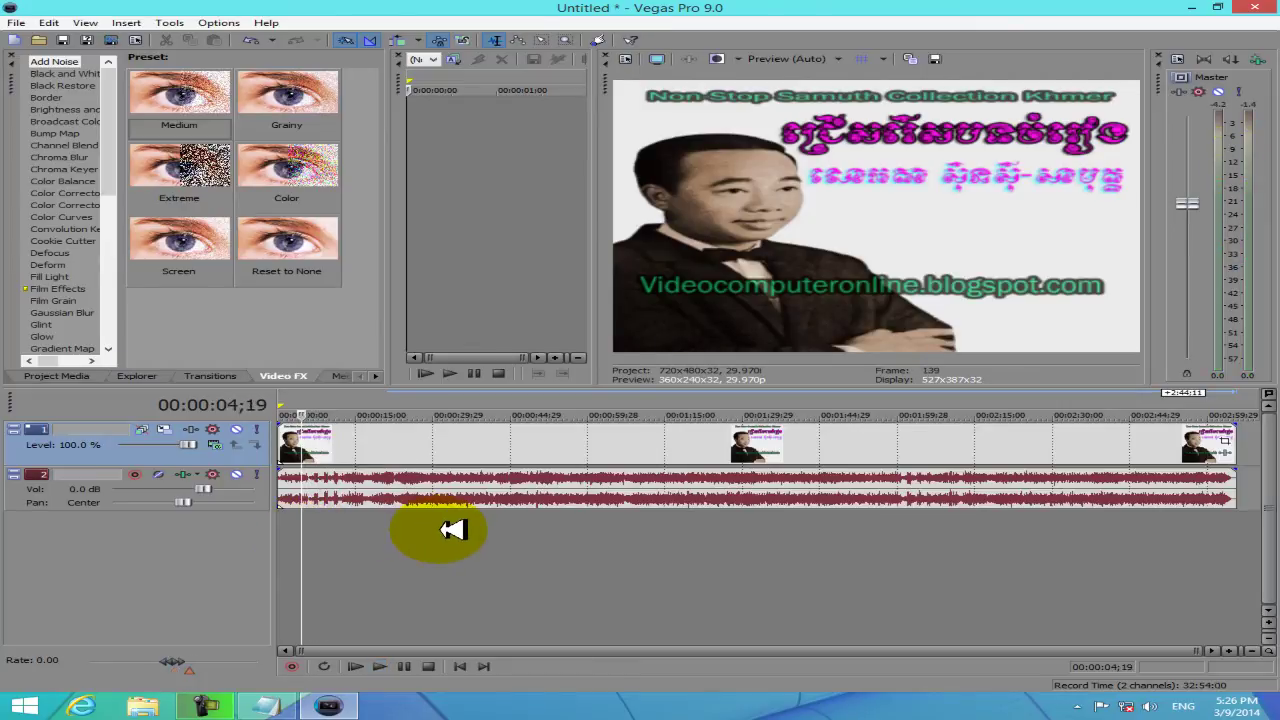
# Add the "Phat Cheay Bon'dol Chet" song video from D:\Mp3 Samuthsongs directly after the end of the first song.
pyautogui.click(1249, 518)
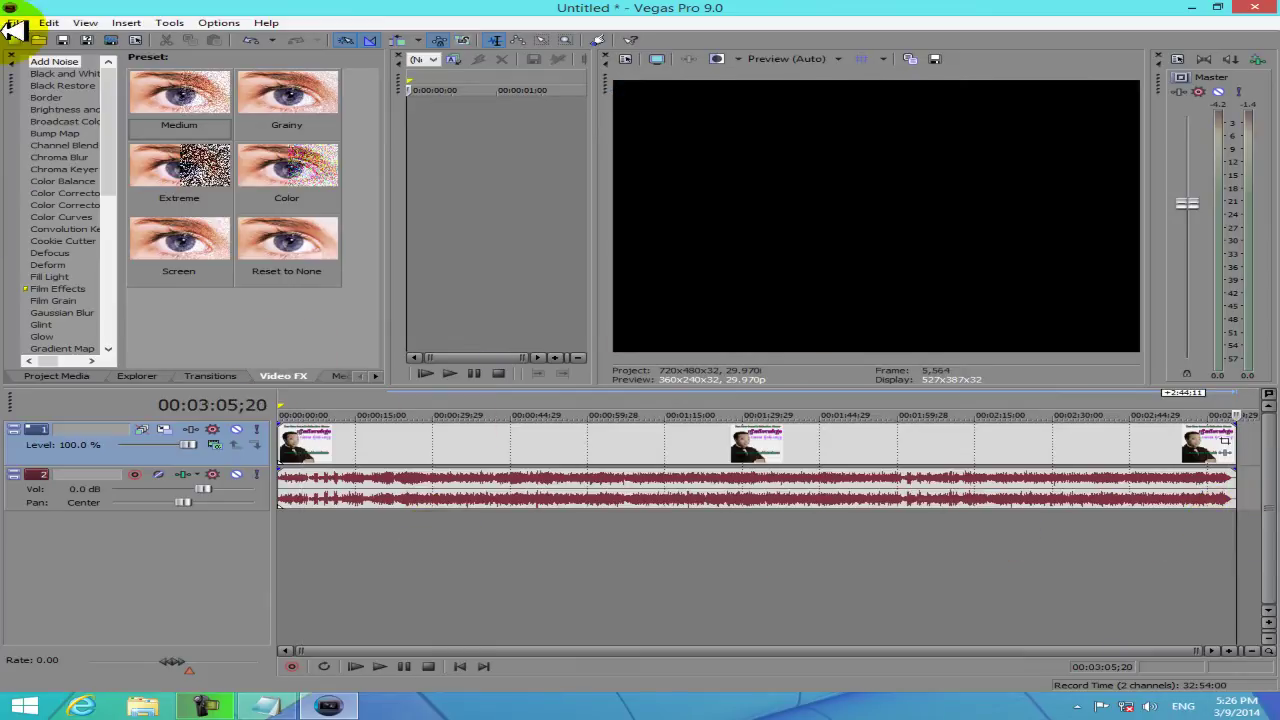
pyautogui.click(40, 40)
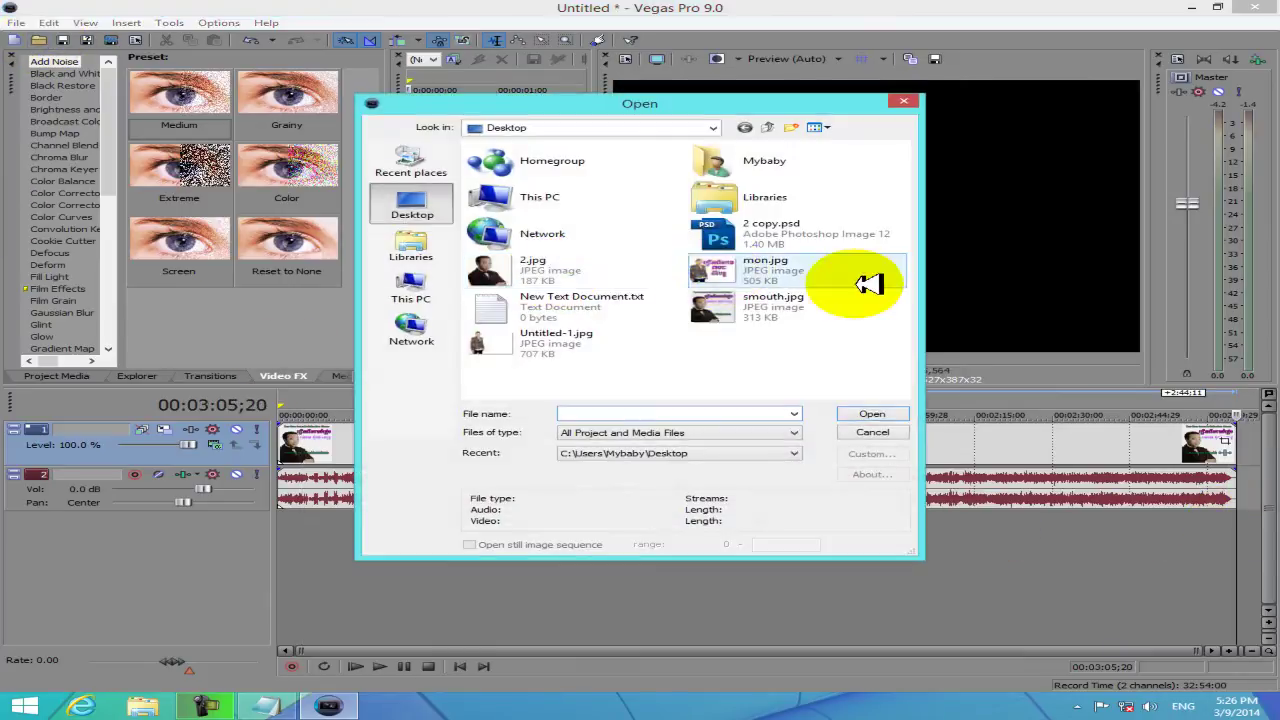
pyautogui.click(415, 281)
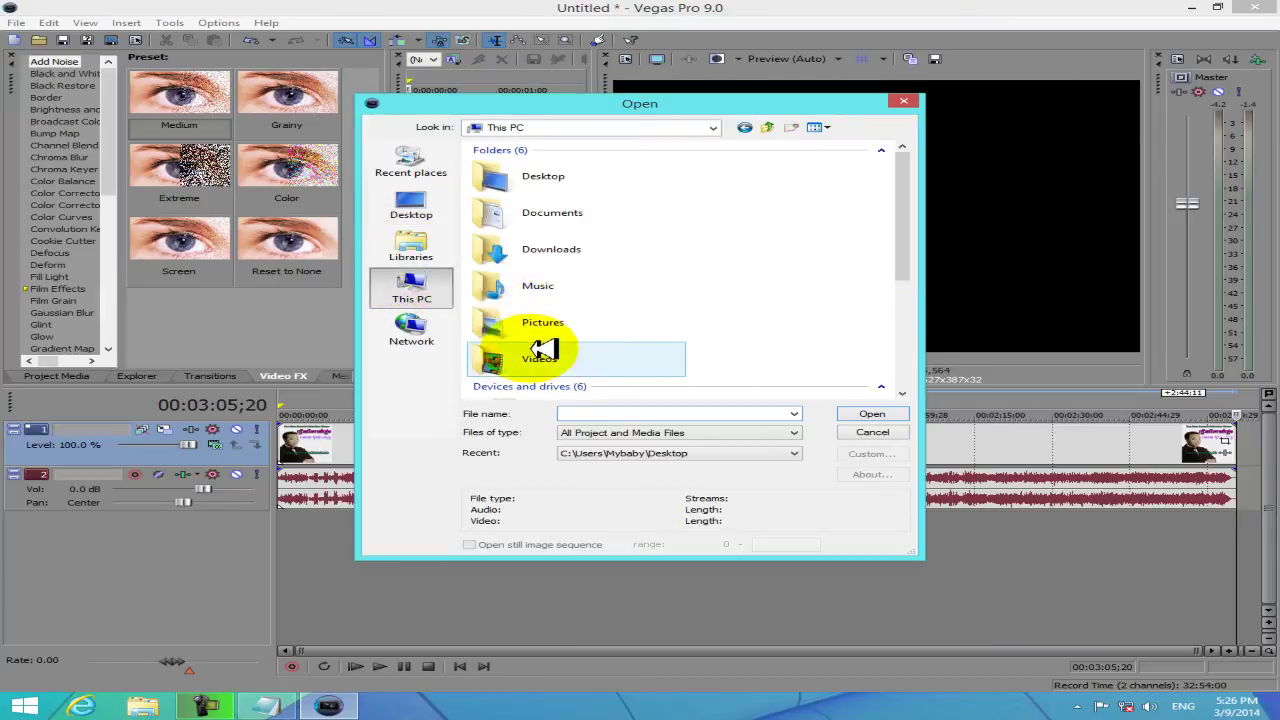
pyautogui.scroll(-3, 577, 345)
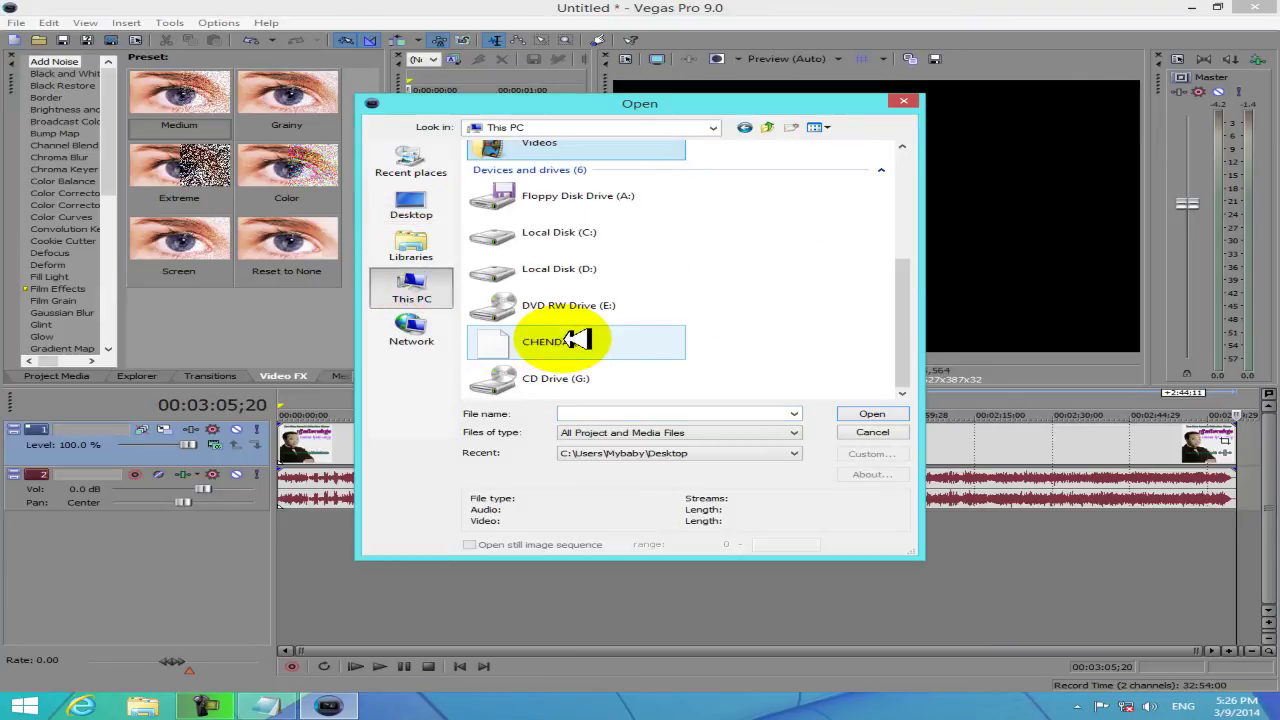
pyautogui.doubleClick(578, 277)
pyautogui.doubleClick(520, 297)
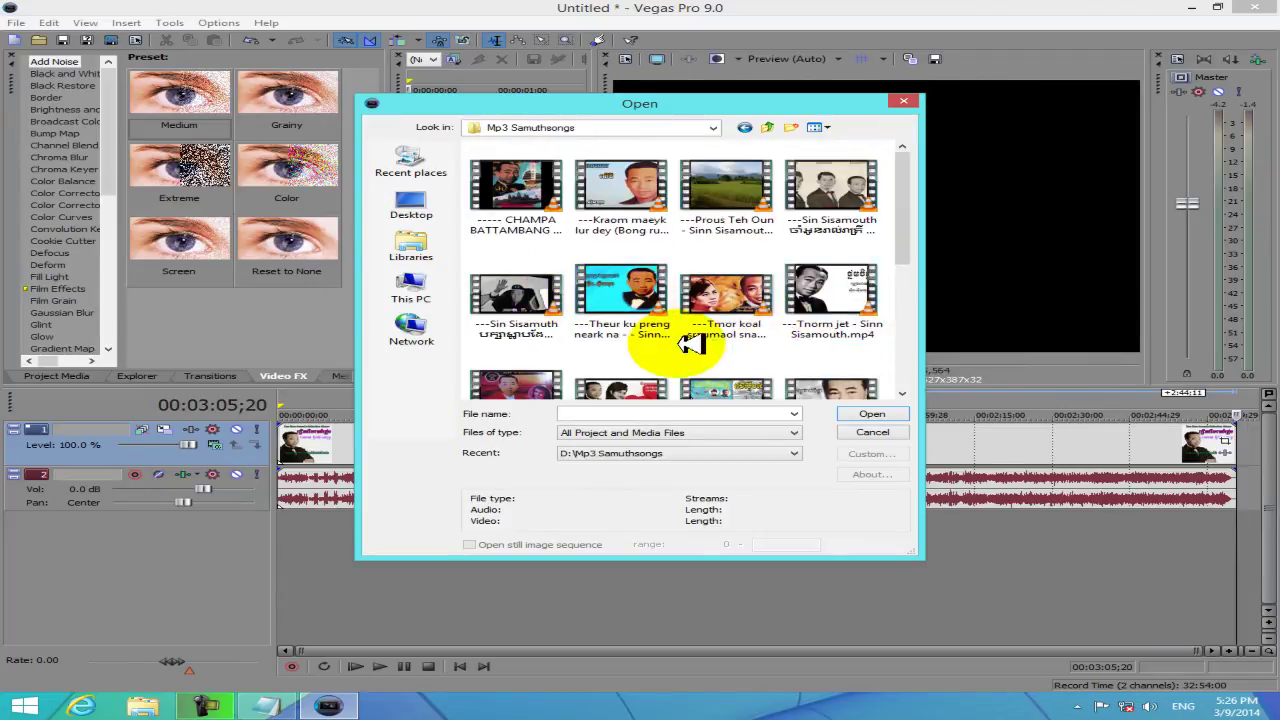
pyautogui.click(903, 392)
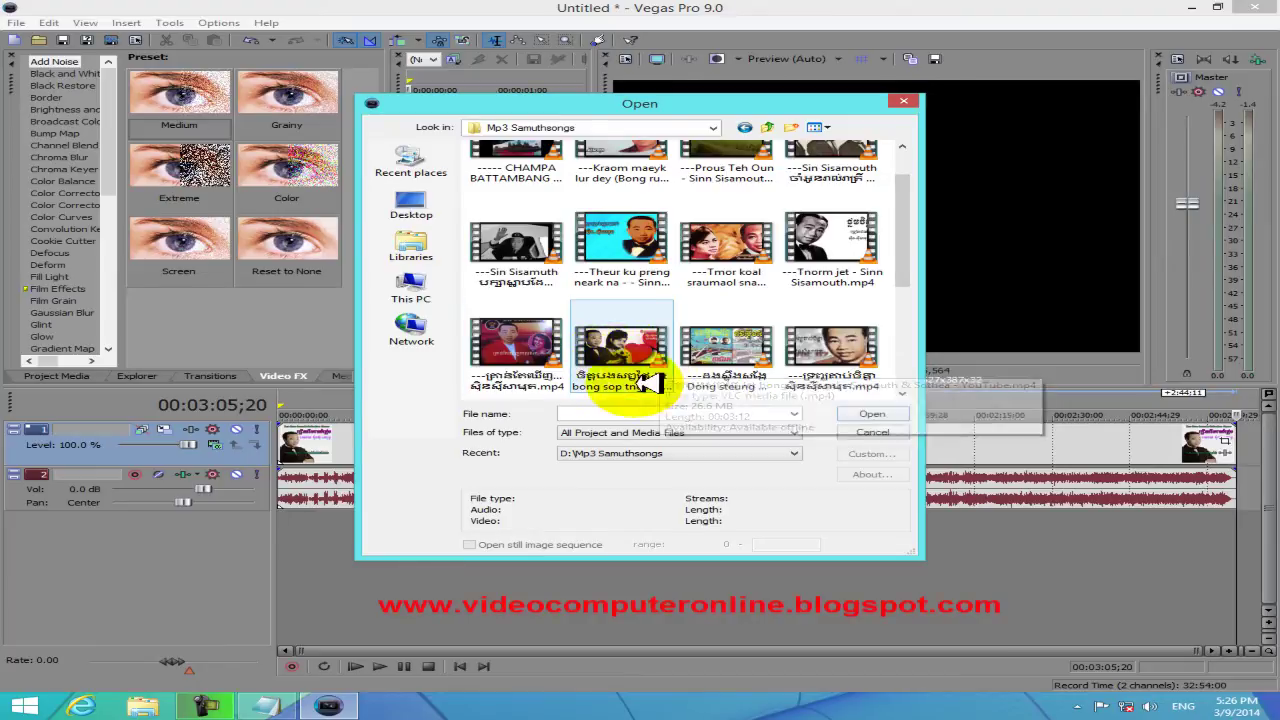
pyautogui.click(903, 392)
pyautogui.click(722, 368)
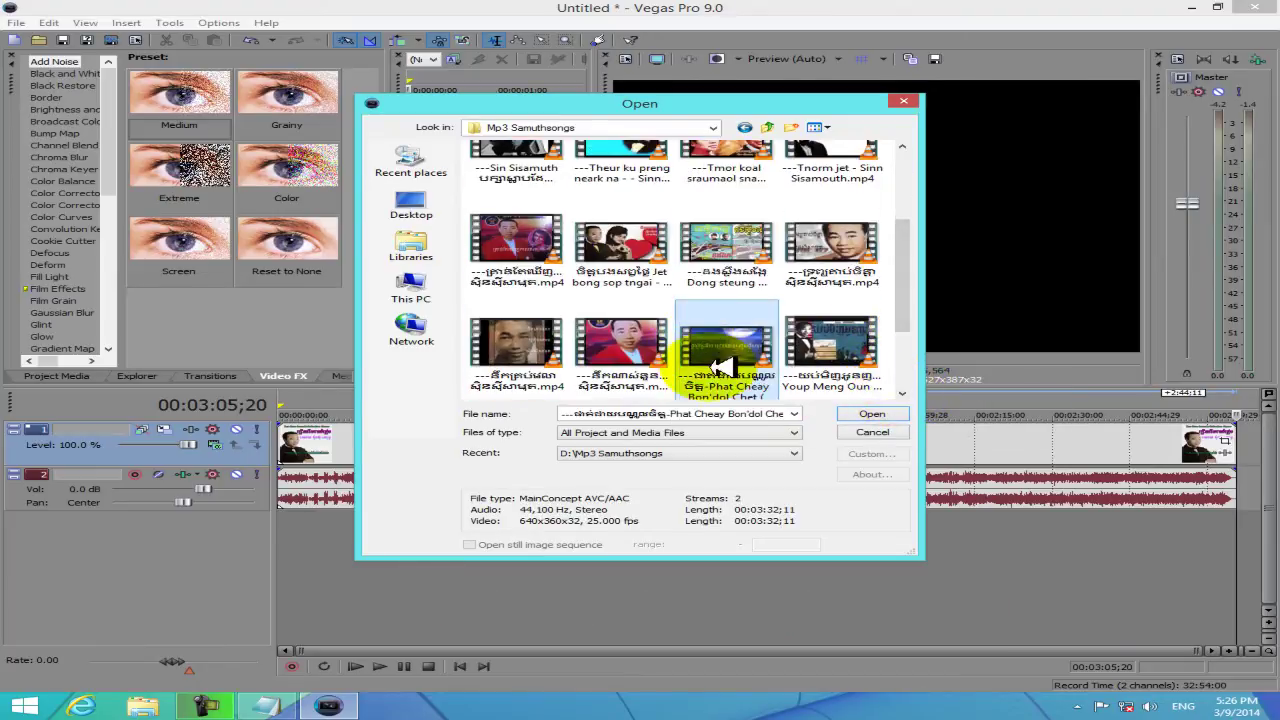
pyautogui.click(868, 412)
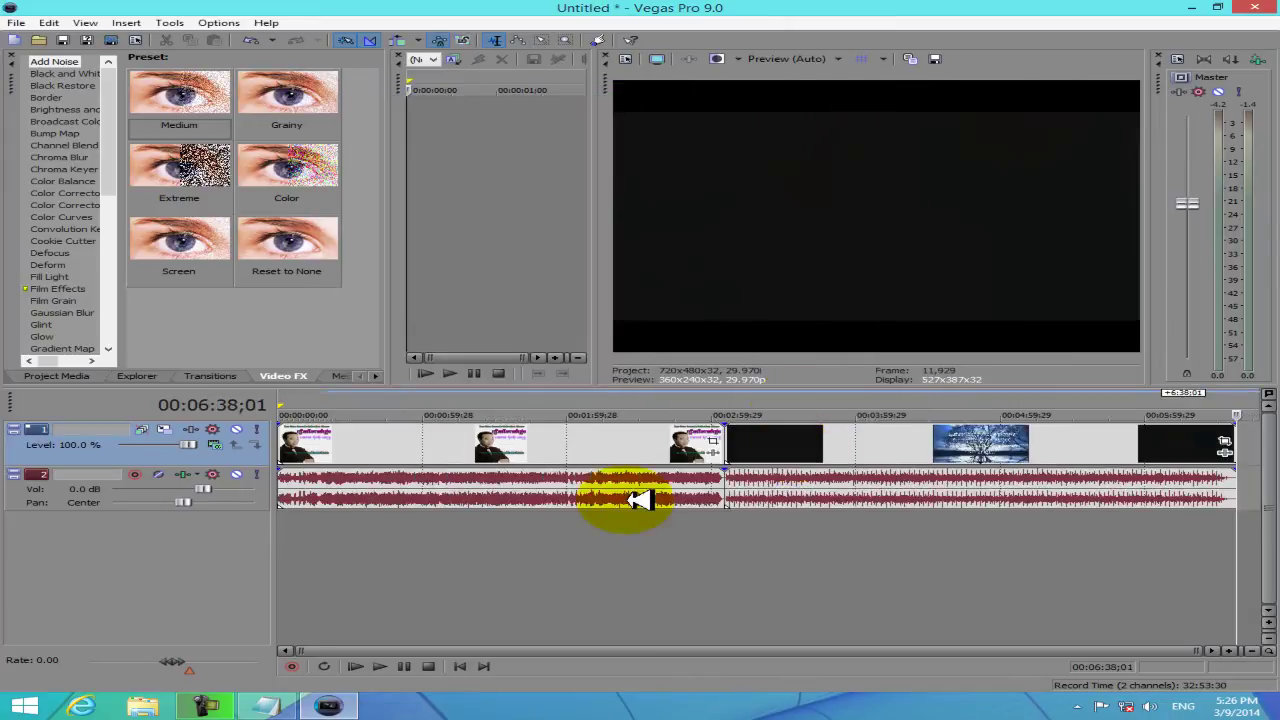
# Delete the second song's video event and extend the cover picture to the end of that song's audio.
pyautogui.moveTo(737, 646); pyautogui.dragTo(950, 640)
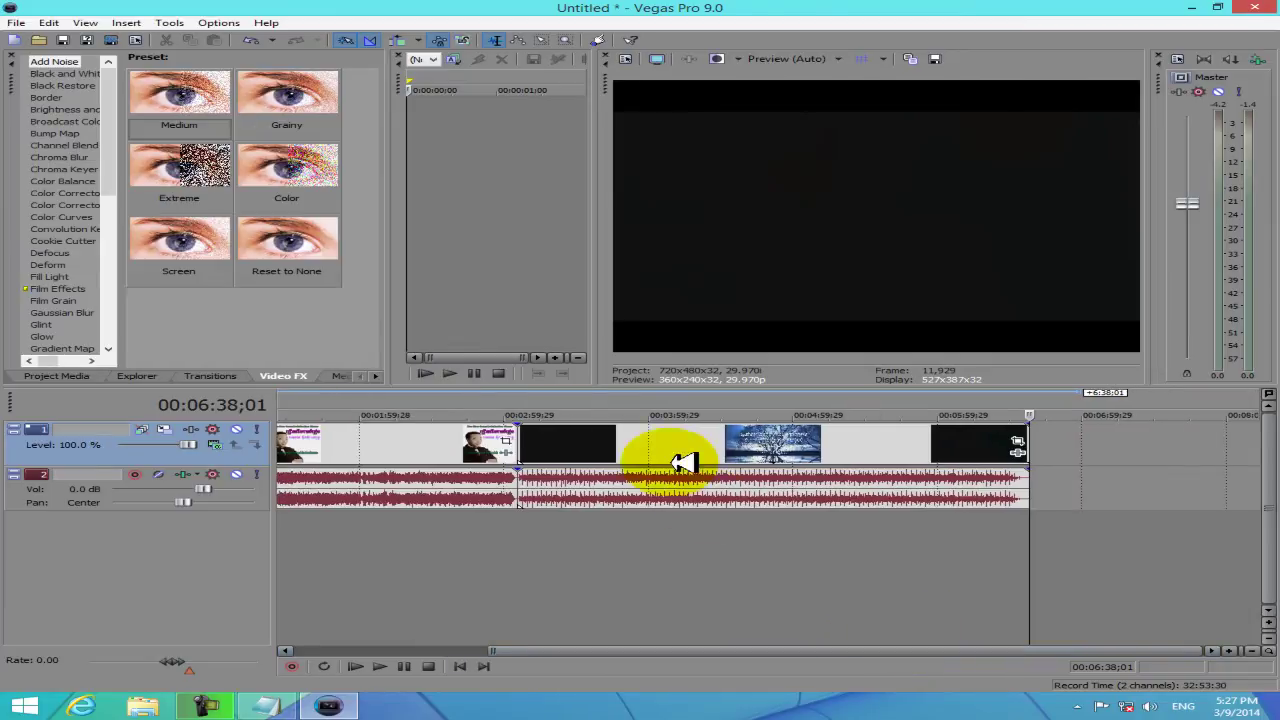
pyautogui.click(636, 440)
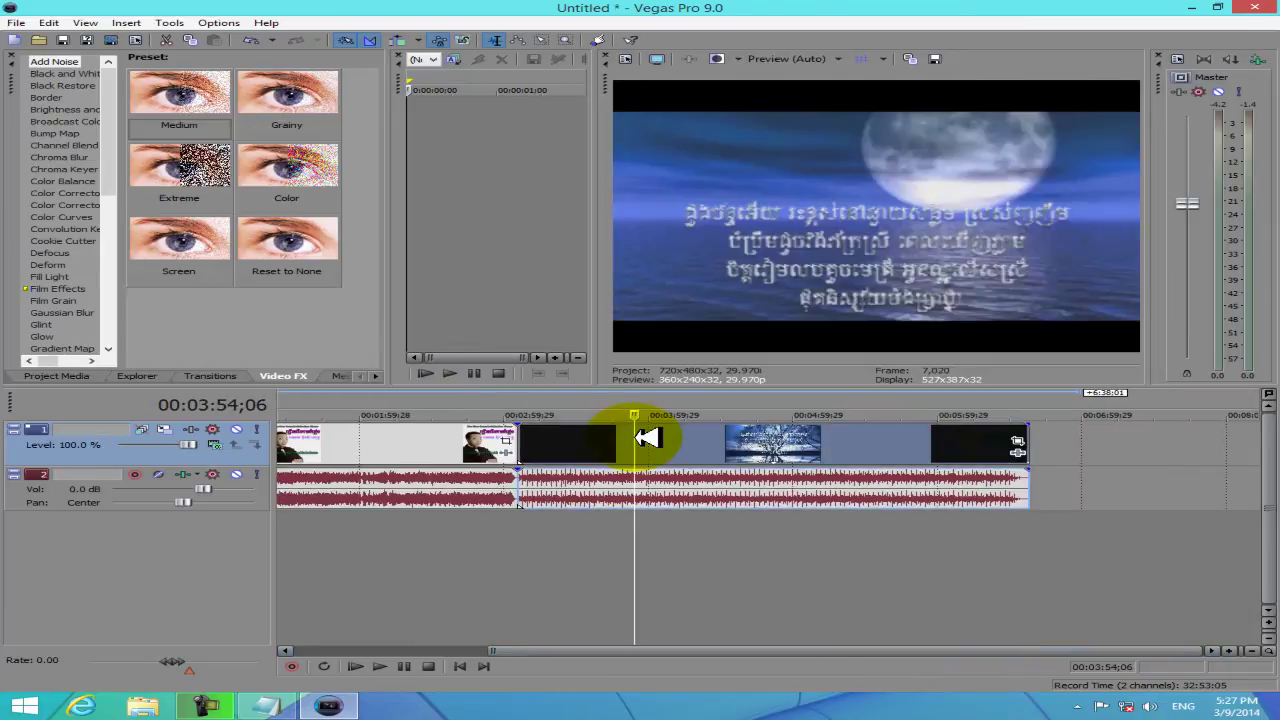
pyautogui.press('Delete')
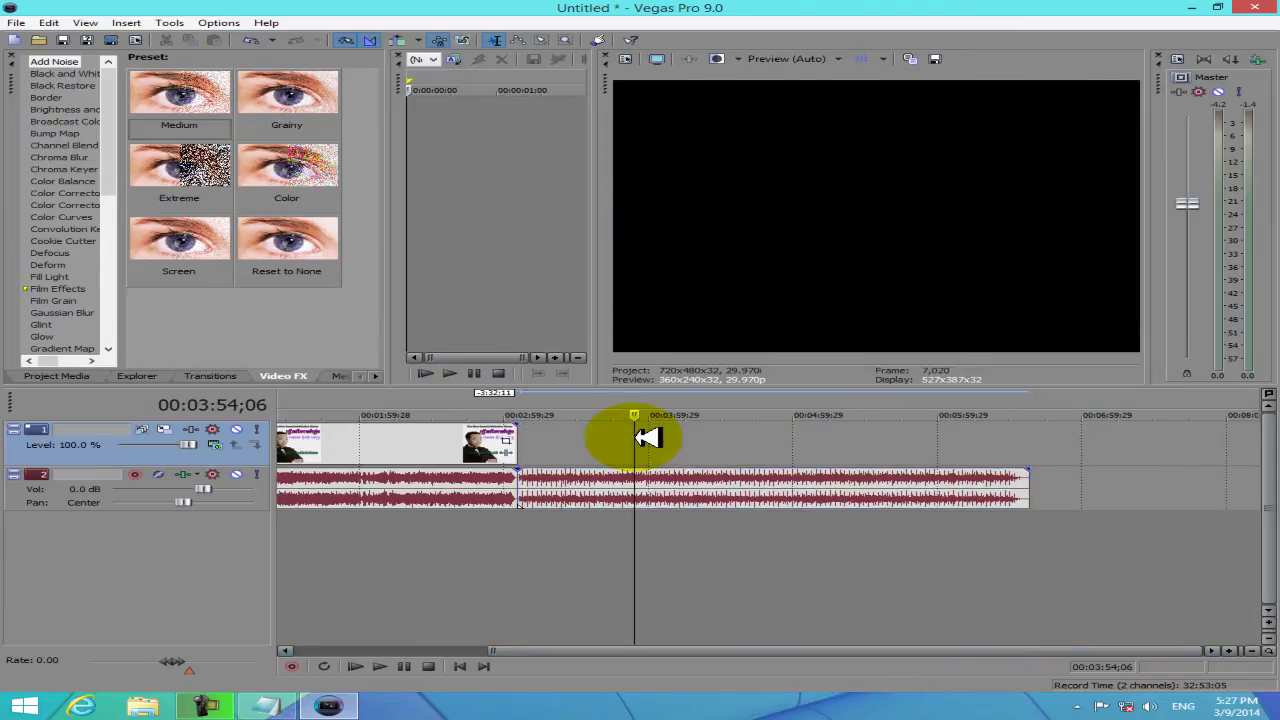
pyautogui.moveTo(527, 436); pyautogui.dragTo(1040, 435)
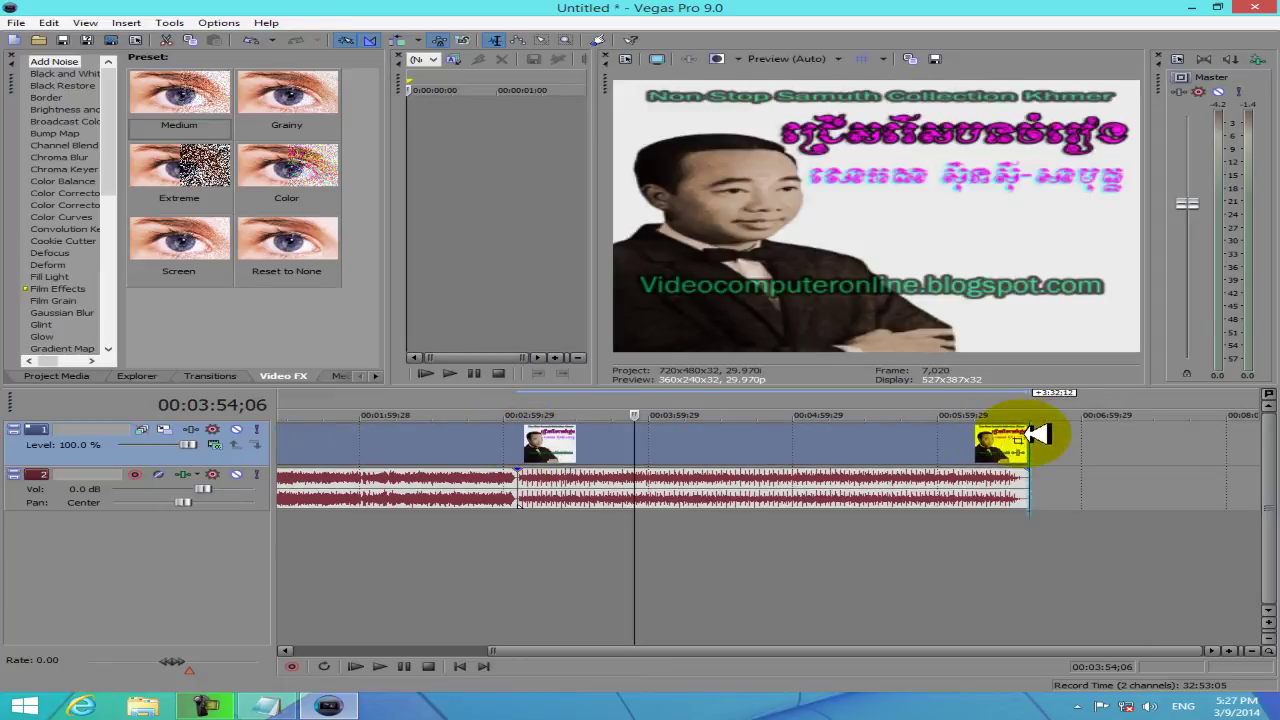
# Move the second song's audio earlier to crossfade about 8 seconds with the first song, and play the join.
pyautogui.click(511, 516)
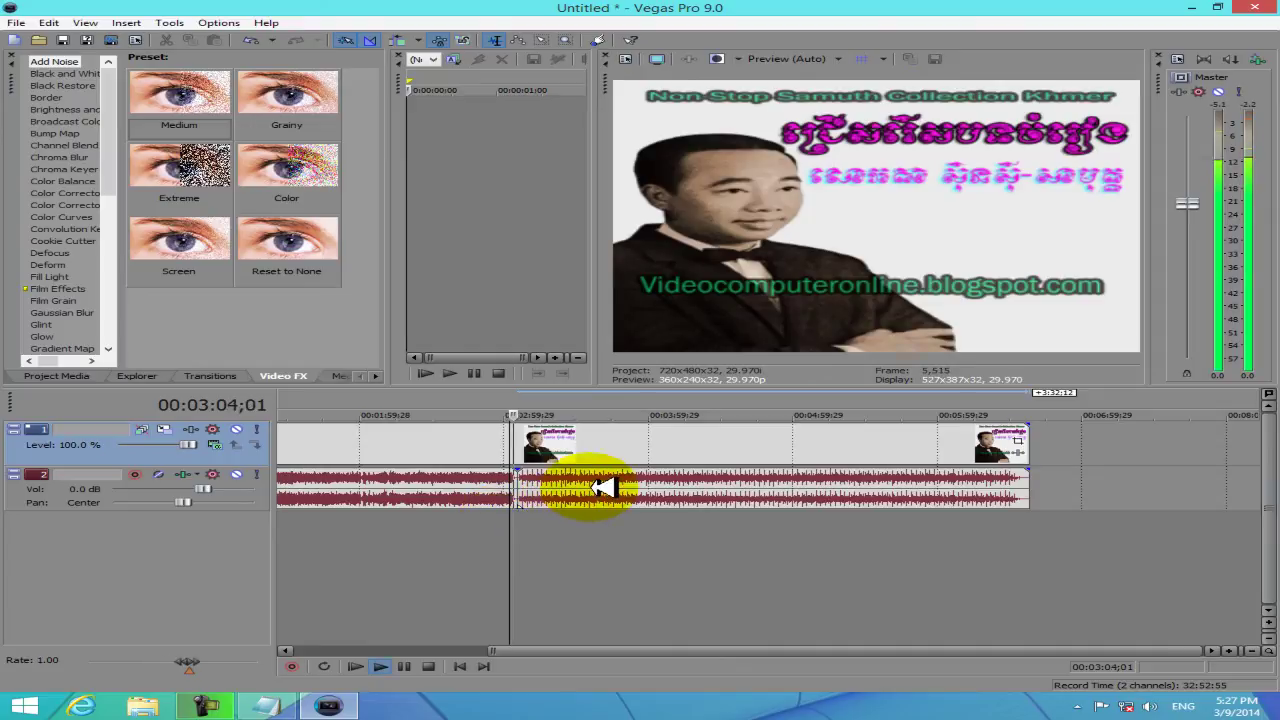
pyautogui.moveTo(604, 486); pyautogui.dragTo(524, 526)
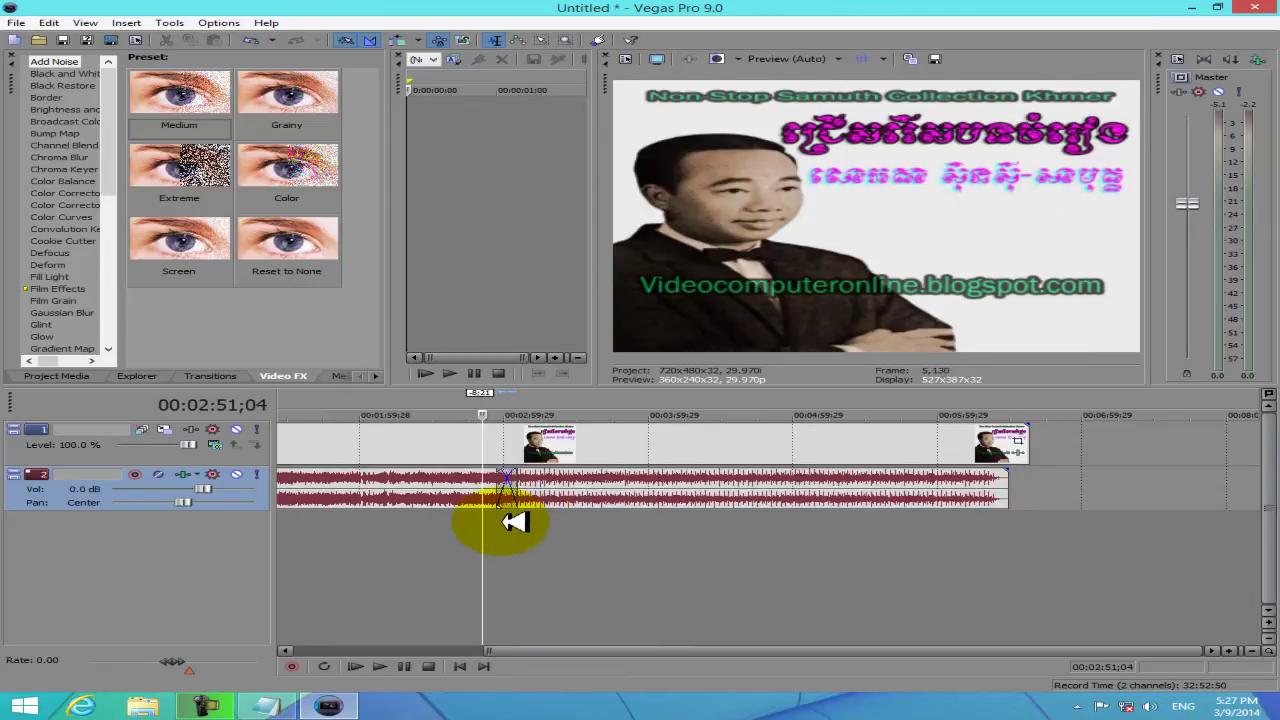
pyautogui.click(496, 514)
pyautogui.press('space')
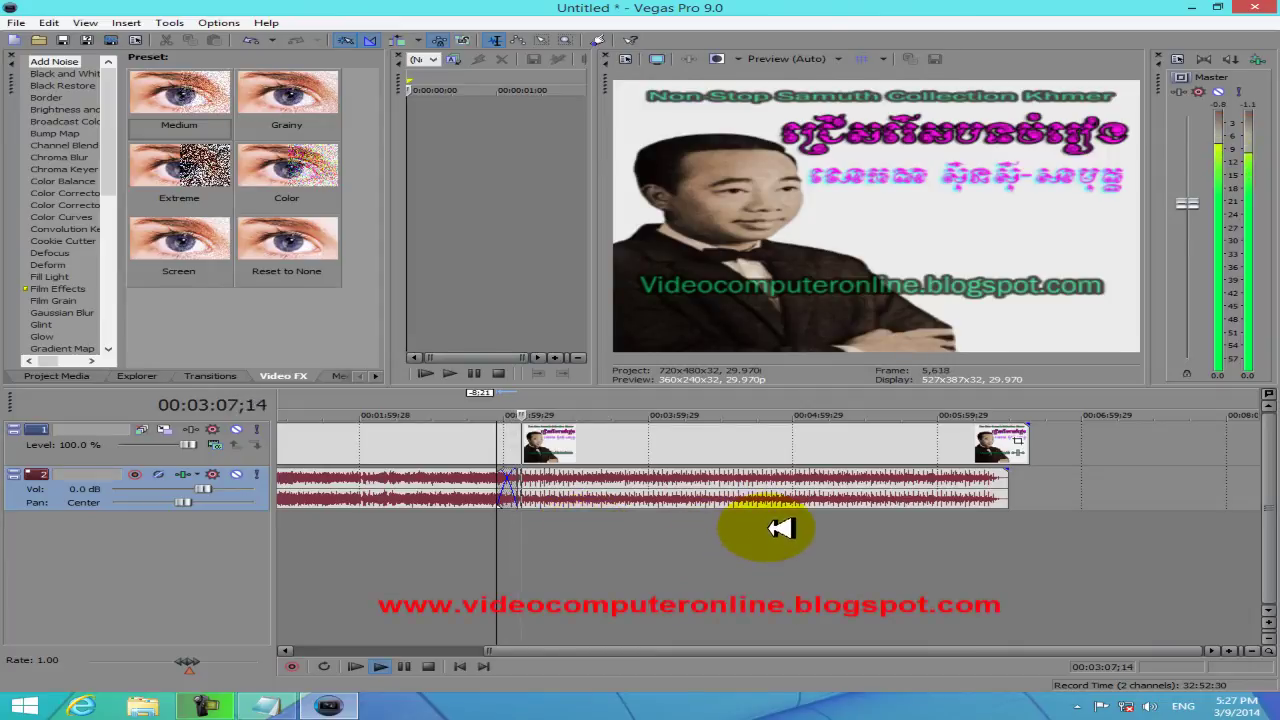
pyautogui.press('space')
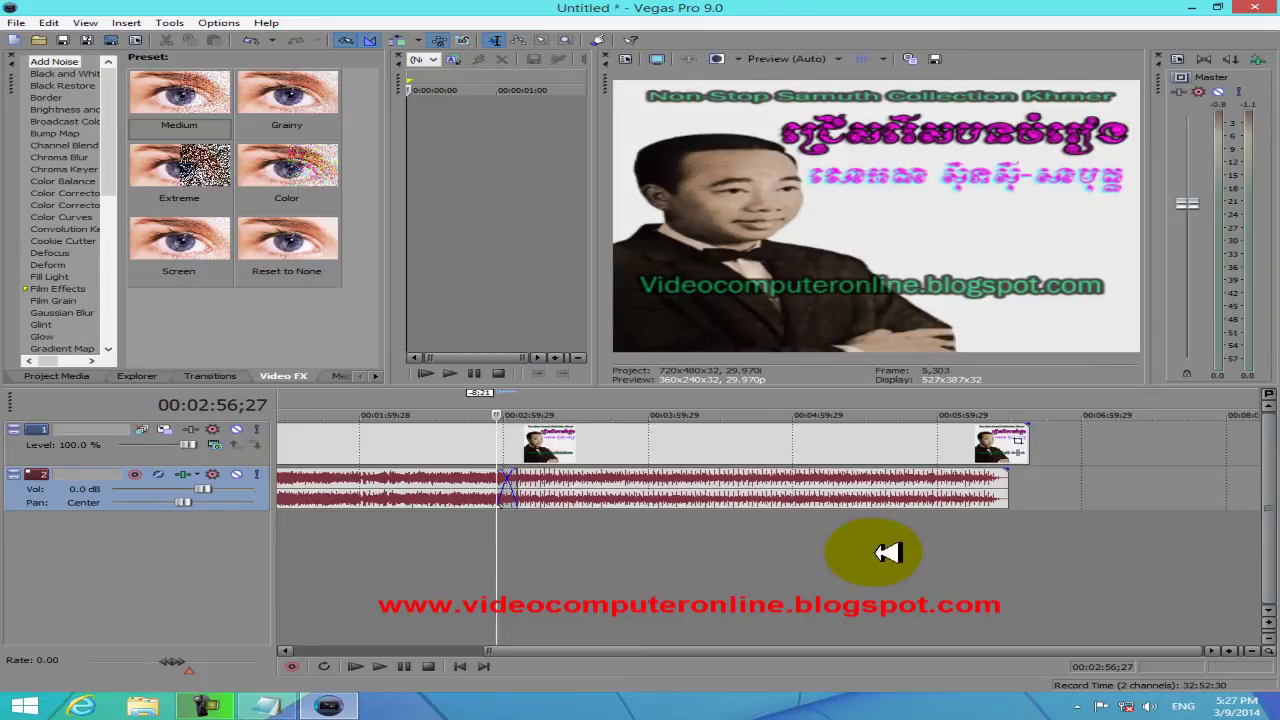
# Add the "ស្មោះប៉ុណ្ណឹងហើយ" song video from D:\Mp3 Samuthsongs at the end of the second song's audio.
pyautogui.click(1028, 525)
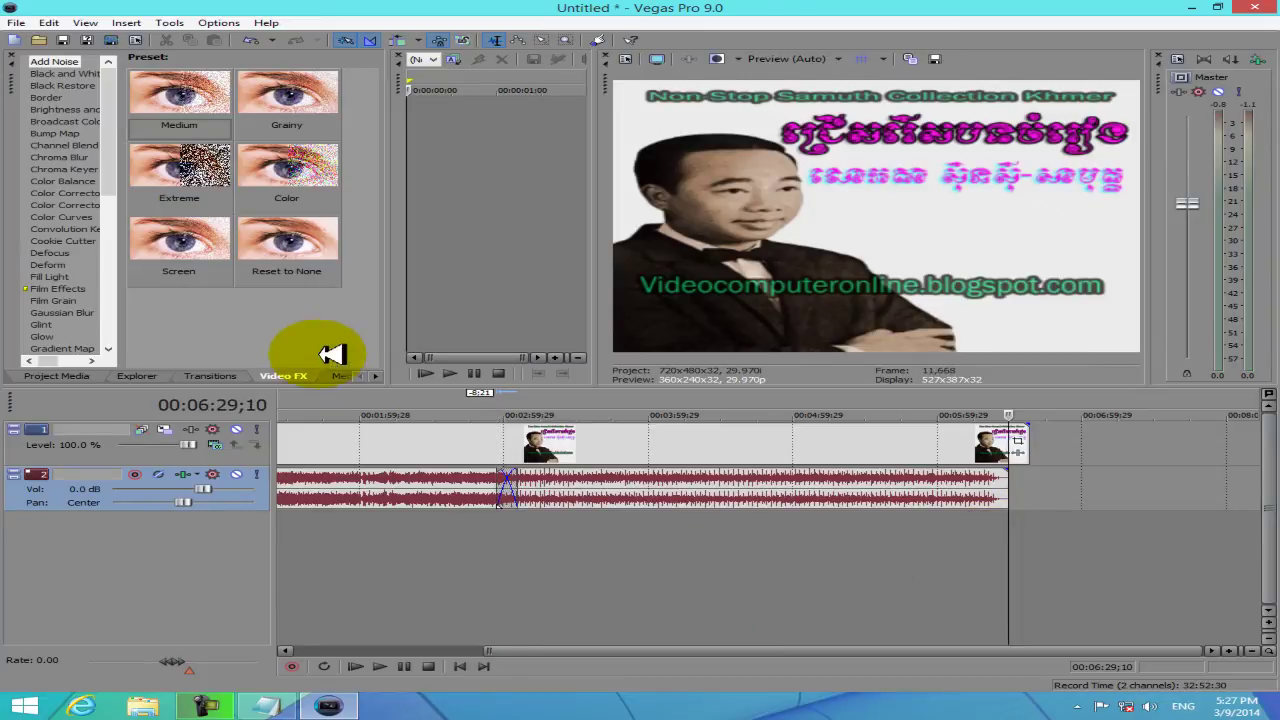
pyautogui.click(39, 41)
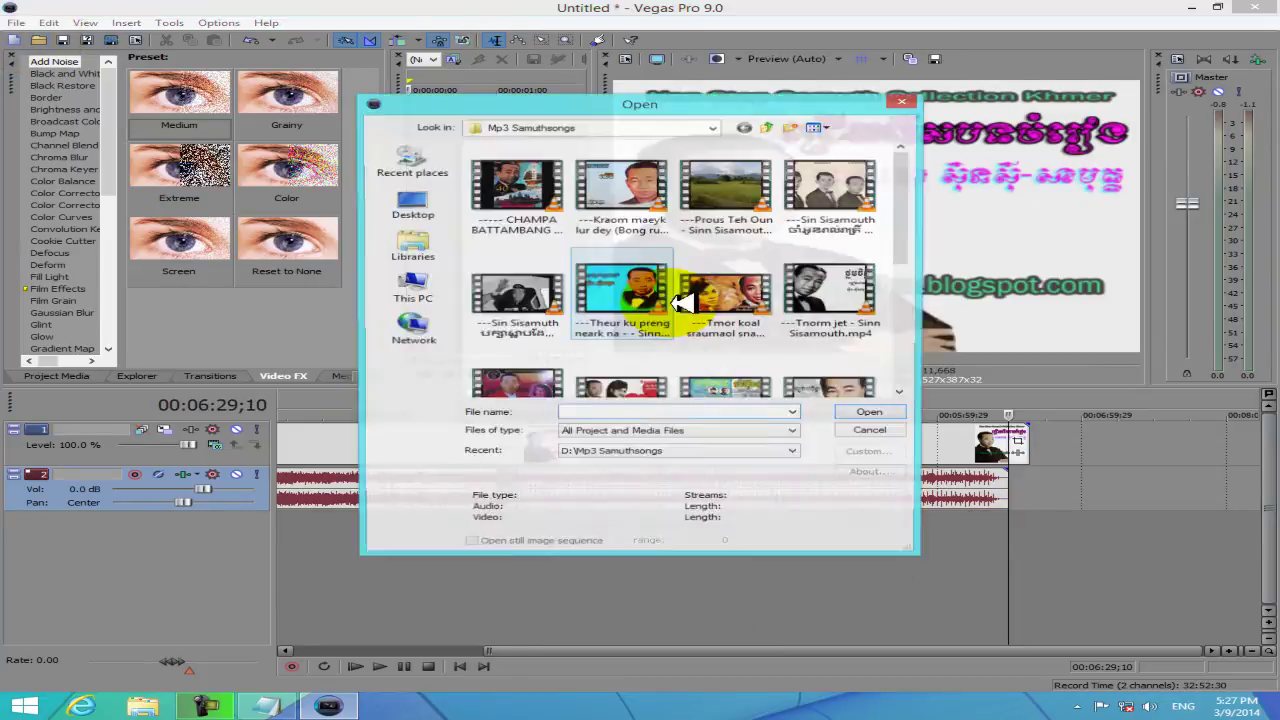
pyautogui.moveTo(916, 254); pyautogui.dragTo(905, 342)
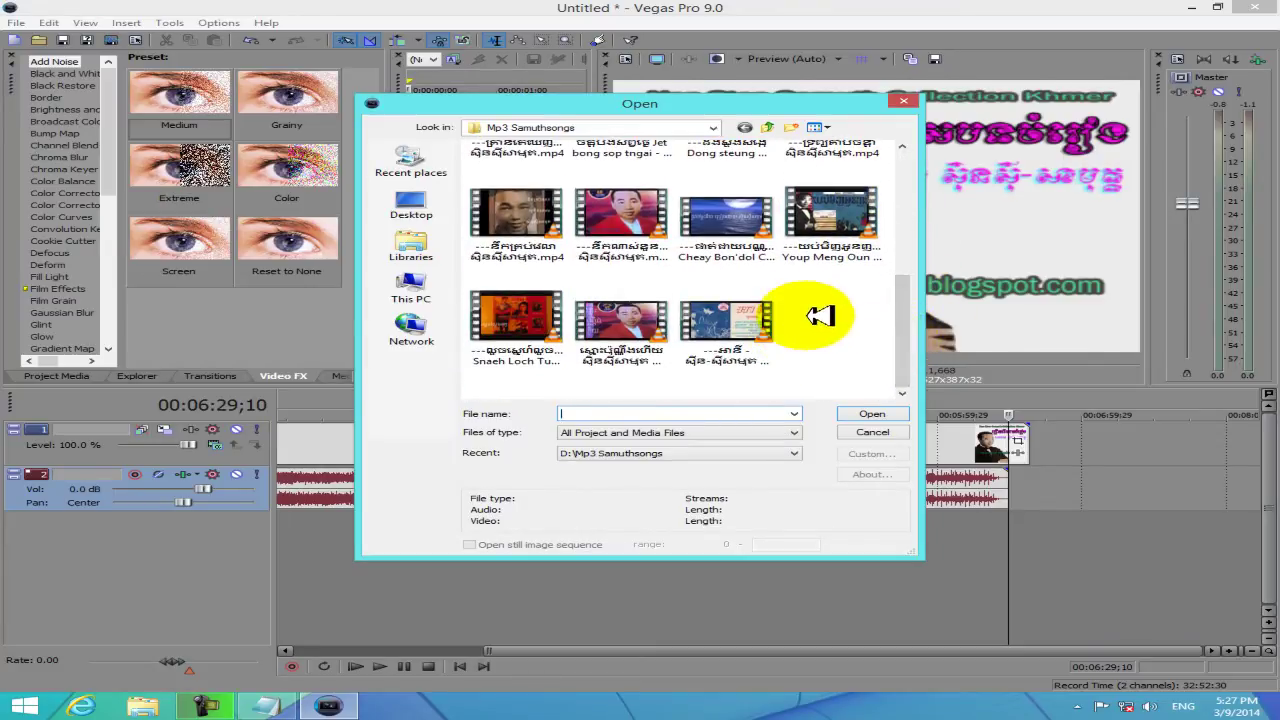
pyautogui.click(652, 320)
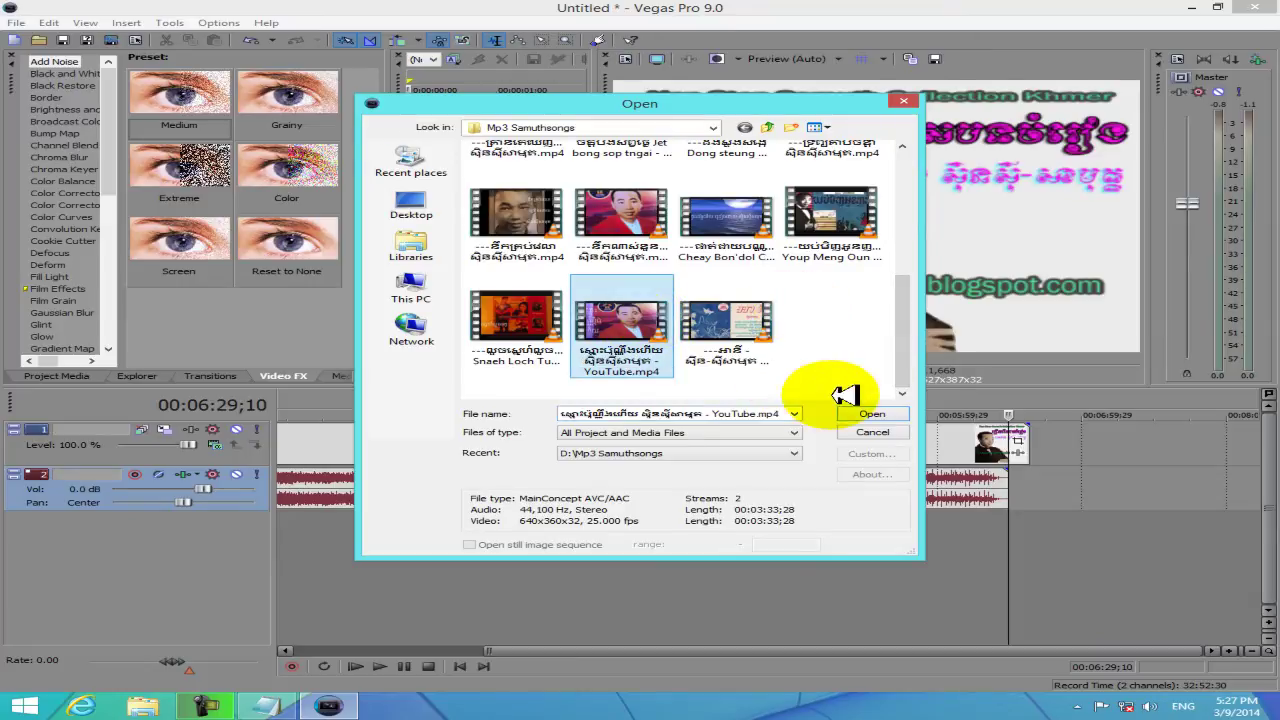
pyautogui.click(860, 412)
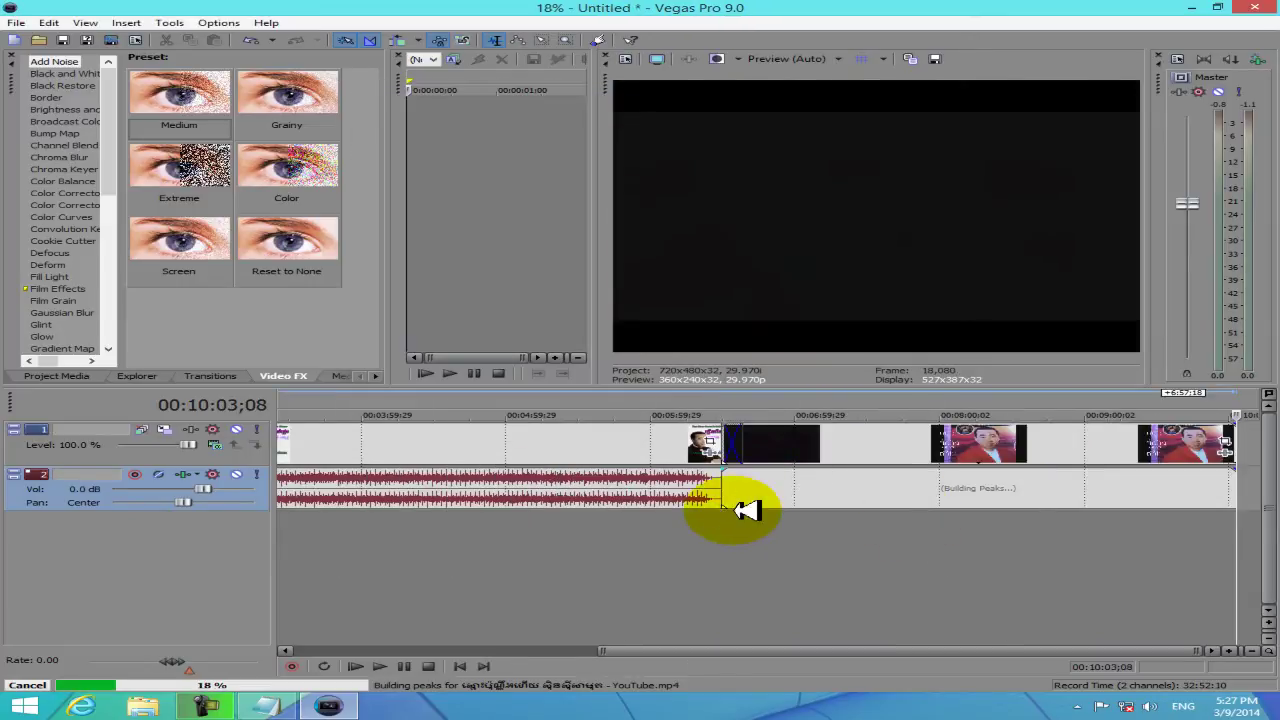
pyautogui.click(729, 523)
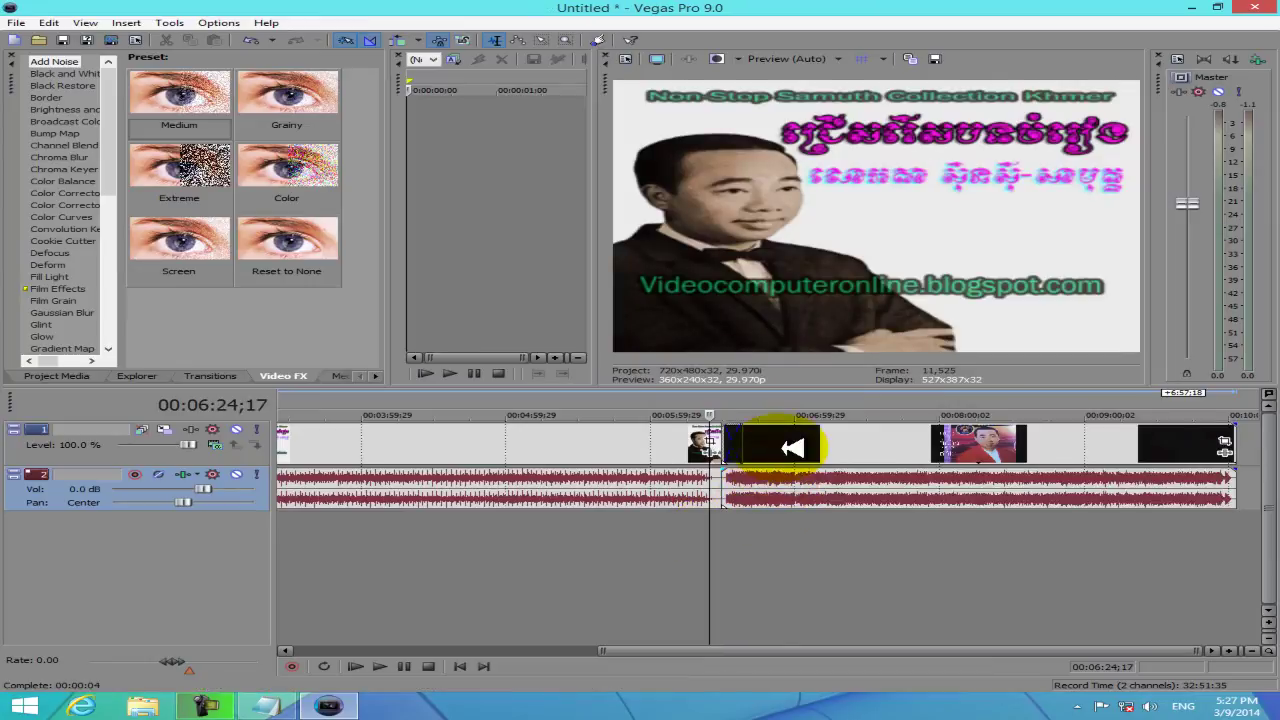
pyautogui.click(783, 443)
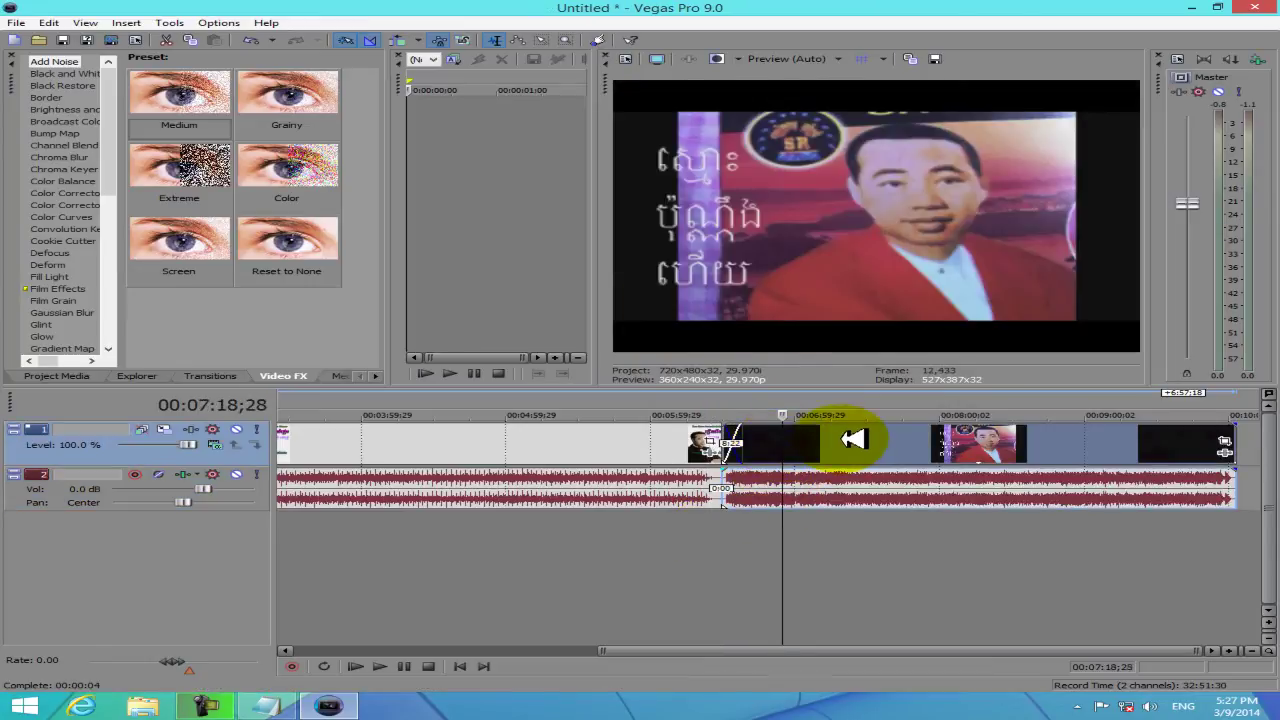
pyautogui.press('Delete')
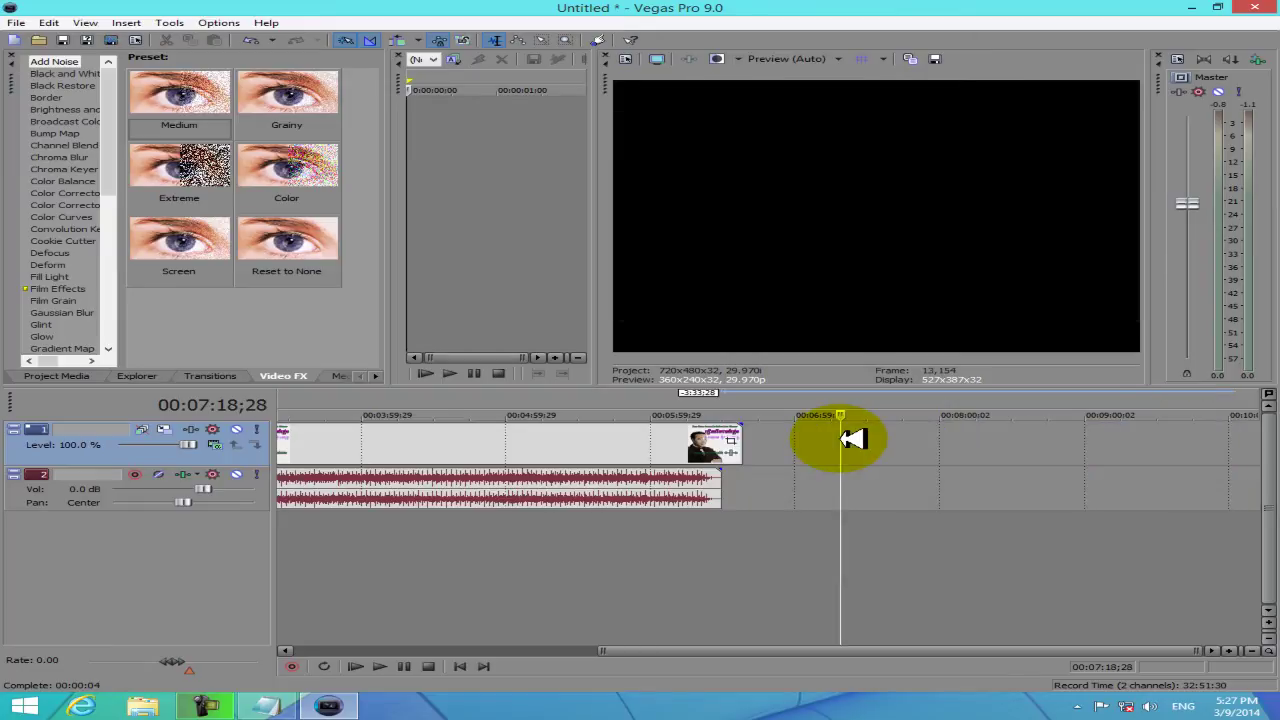
pyautogui.hotkey('ctrl', 'z')
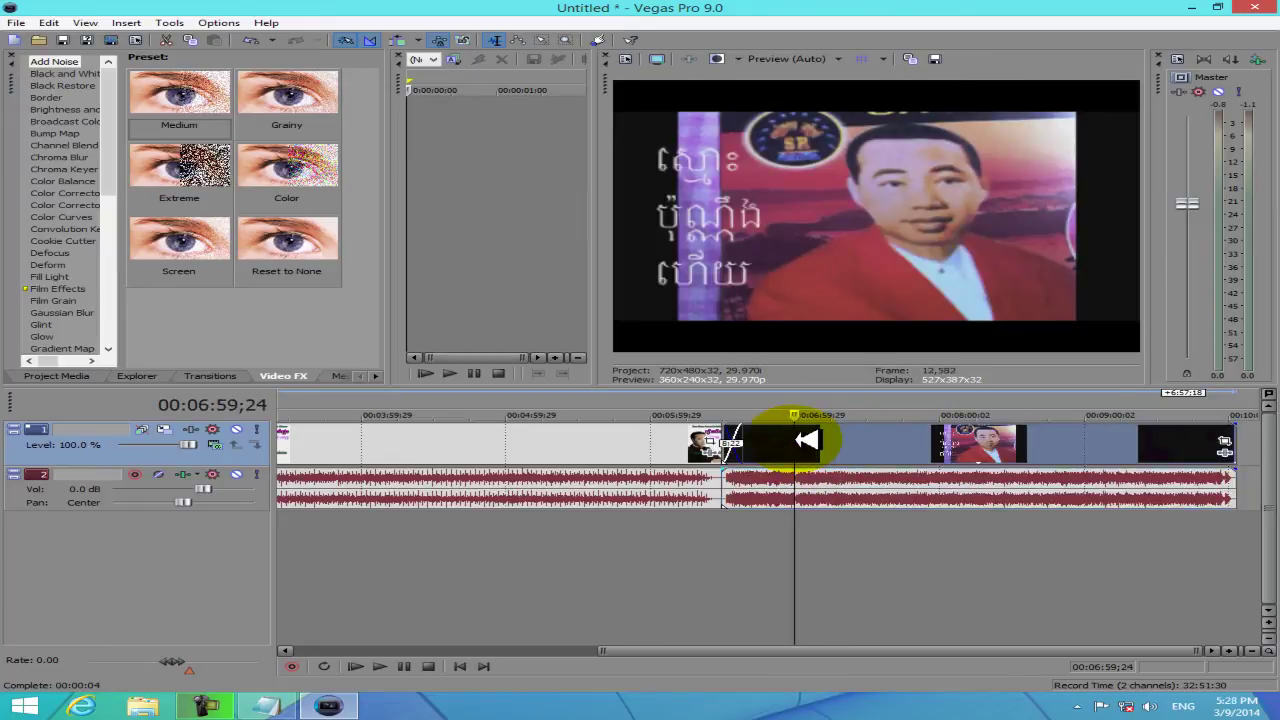
# Replace the third song's video by extending the cover picture to its end, and crossfade its audio about 5 seconds with the second song.
pyautogui.press('Delete')
pyautogui.moveTo(757, 440); pyautogui.dragTo(1235, 443)
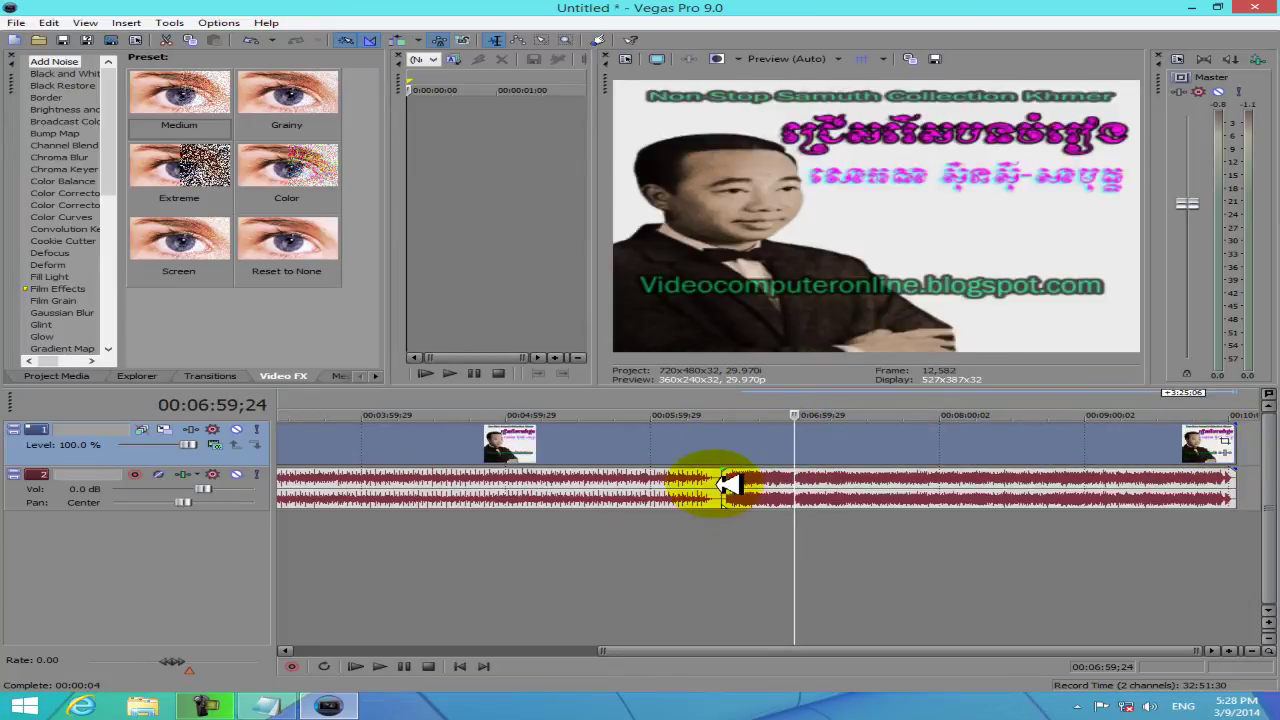
pyautogui.moveTo(762, 484); pyautogui.dragTo(751, 484)
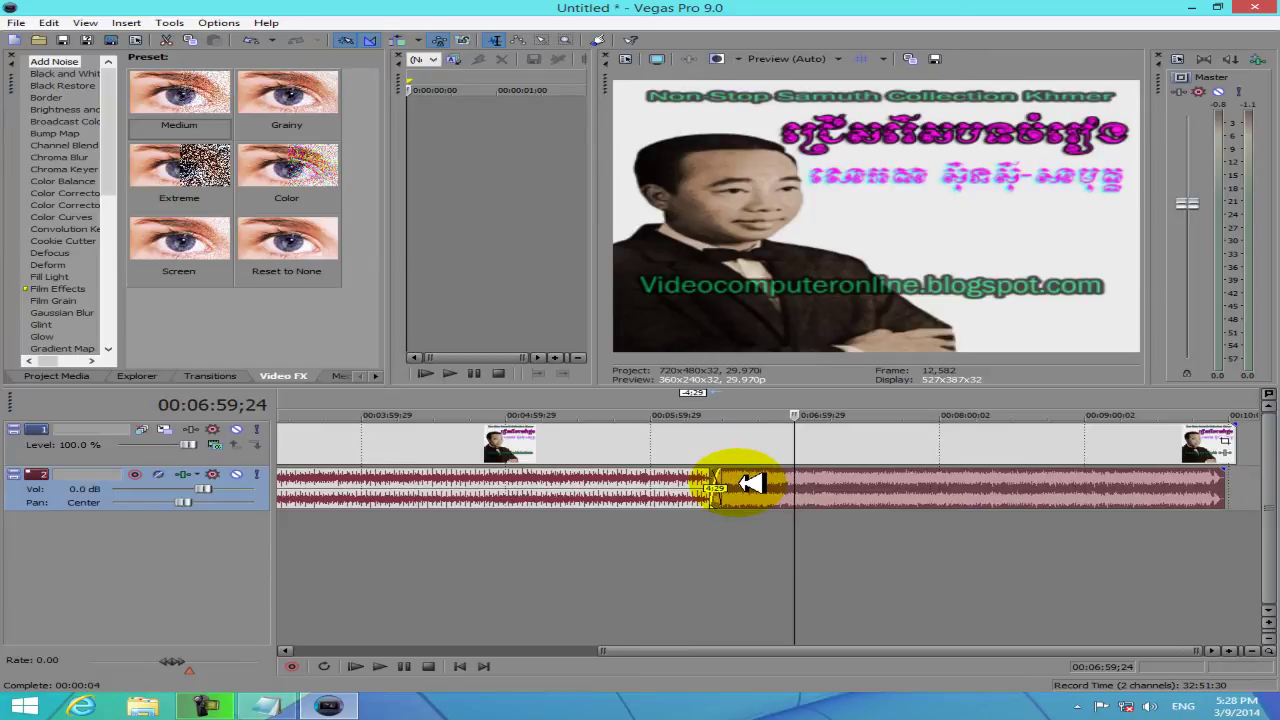
pyautogui.click(711, 515)
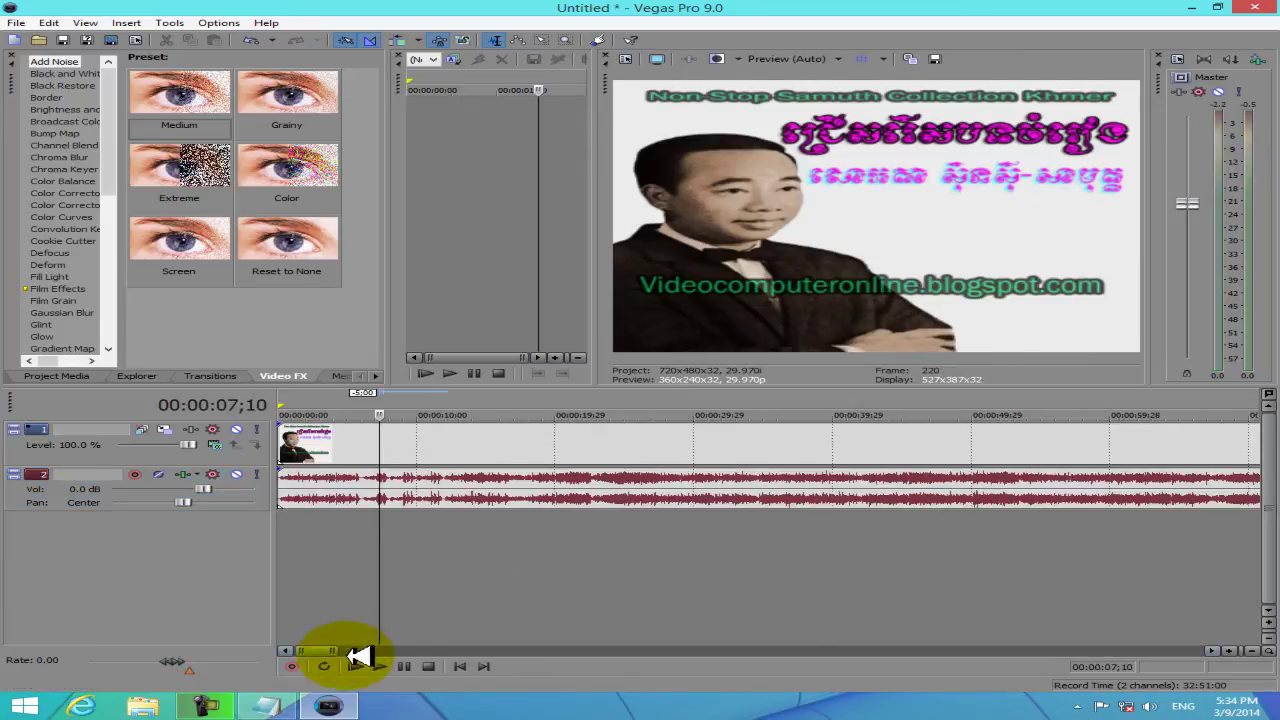
# Review the joined song audio events one by one across the whole collection timeline.
pyautogui.moveTo(330, 651)
pyautogui.mouseDown()
pyautogui.moveTo(657, 640)
pyautogui.moveTo(1213, 654)
pyautogui.moveTo(326, 640)
pyautogui.mouseUp()
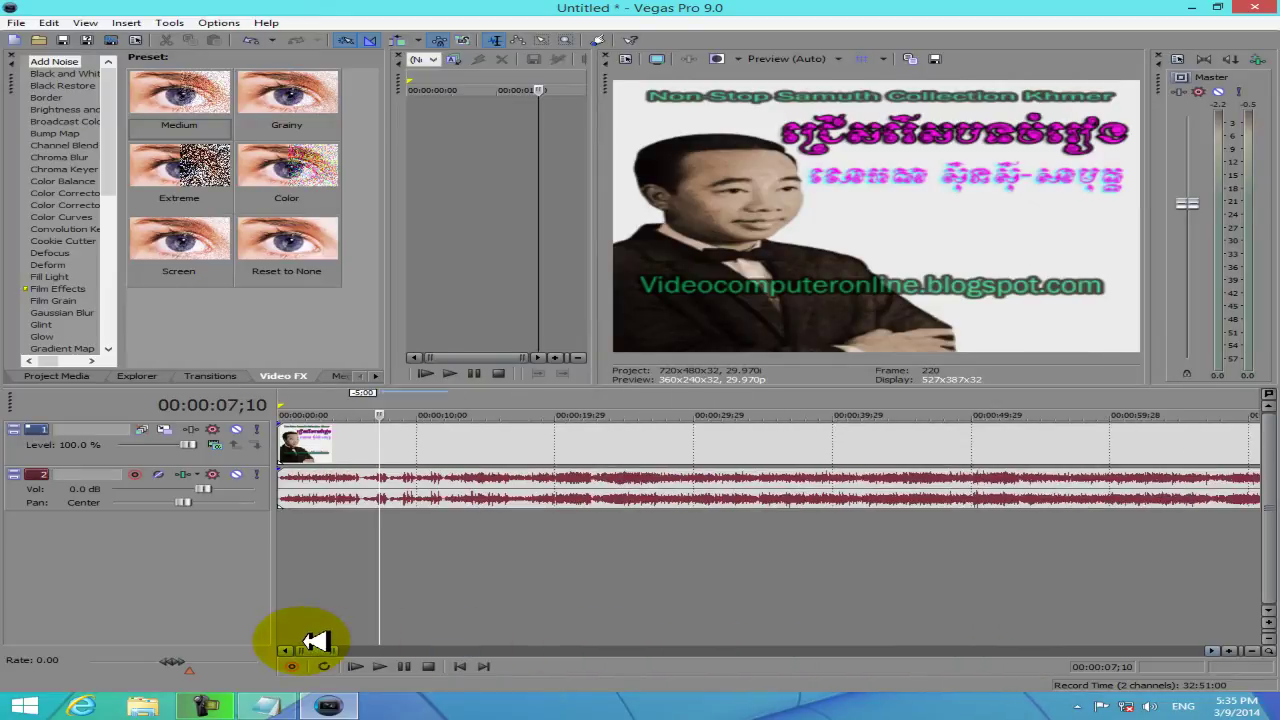
pyautogui.scroll(-10, 488, 562)
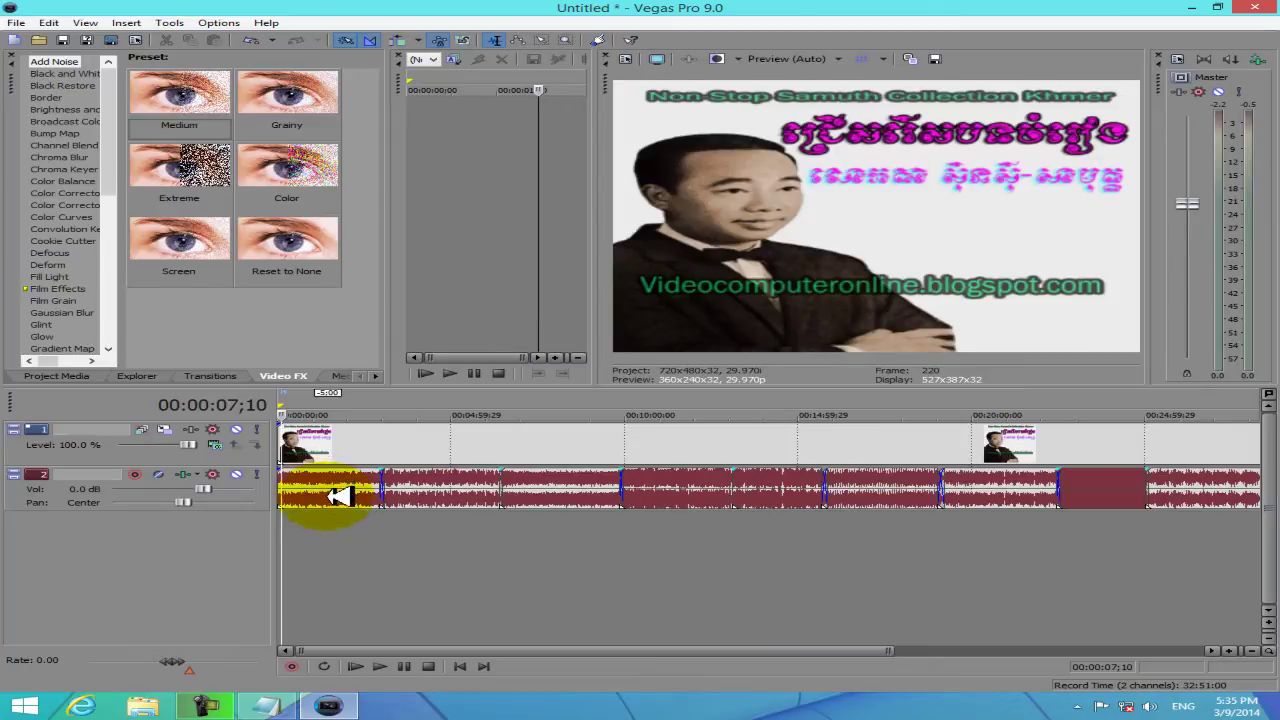
pyautogui.click(491, 490)
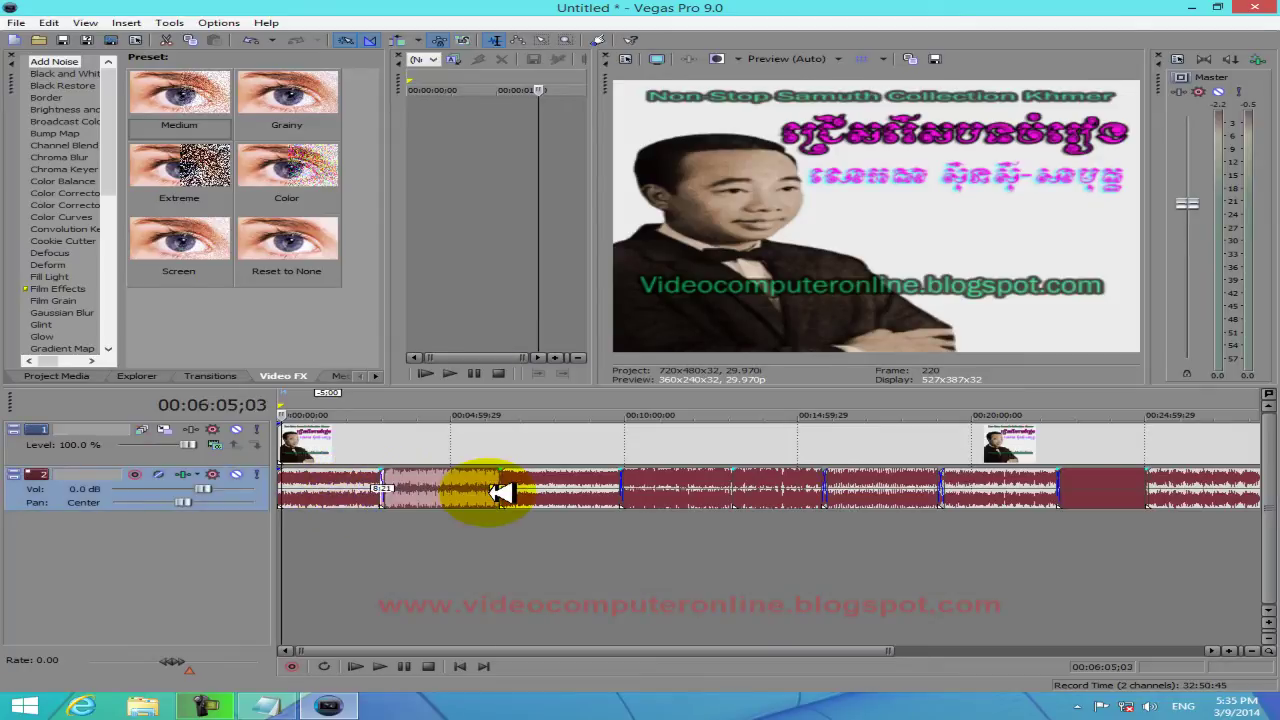
pyautogui.click(574, 490)
pyautogui.click(695, 490)
pyautogui.click(805, 490)
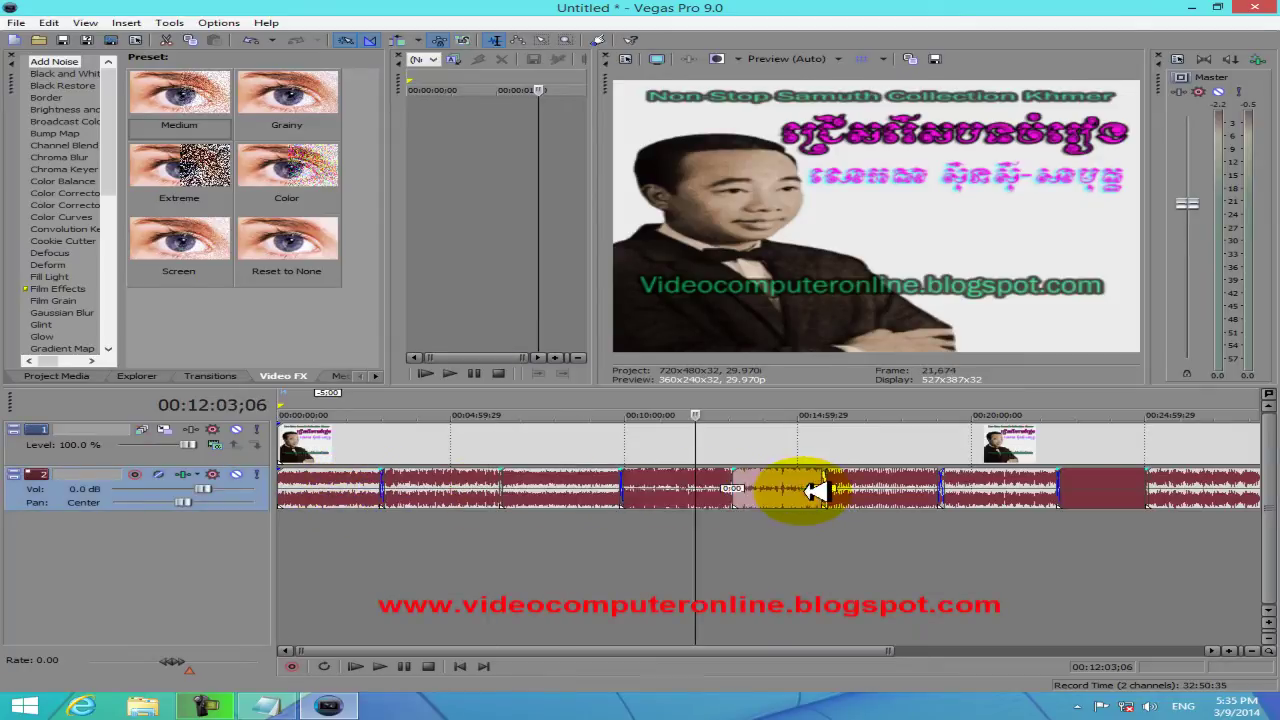
pyautogui.click(880, 490)
pyautogui.click(982, 492)
pyautogui.click(1104, 492)
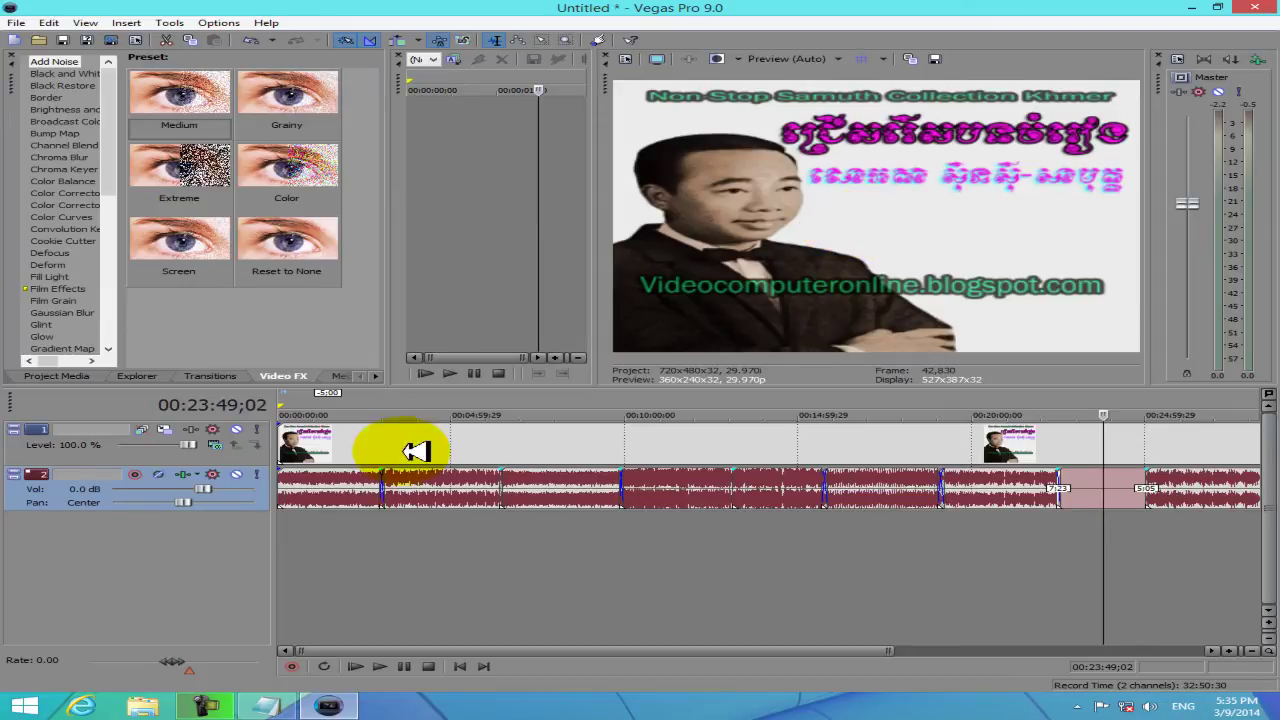
# Insert a new video track above the cover picture and add text media to it at about 00:01:02 on the timeline.
pyautogui.click(314, 517)
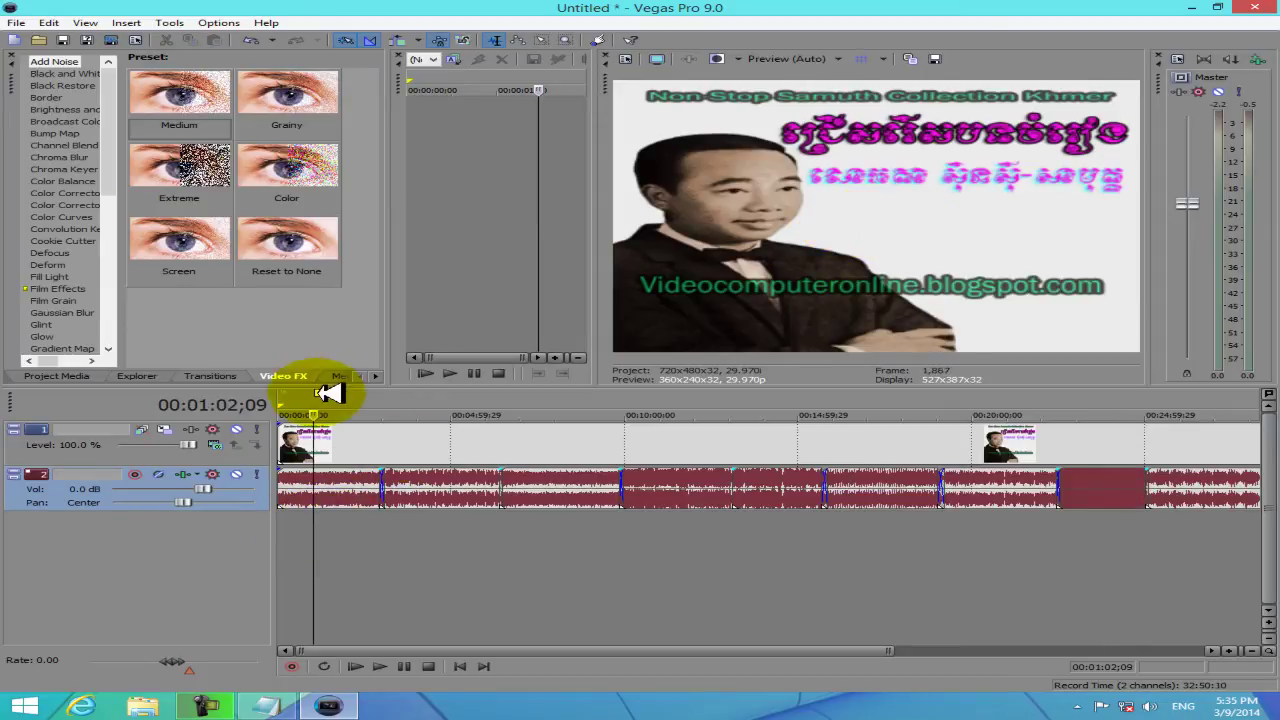
pyautogui.click(130, 22)
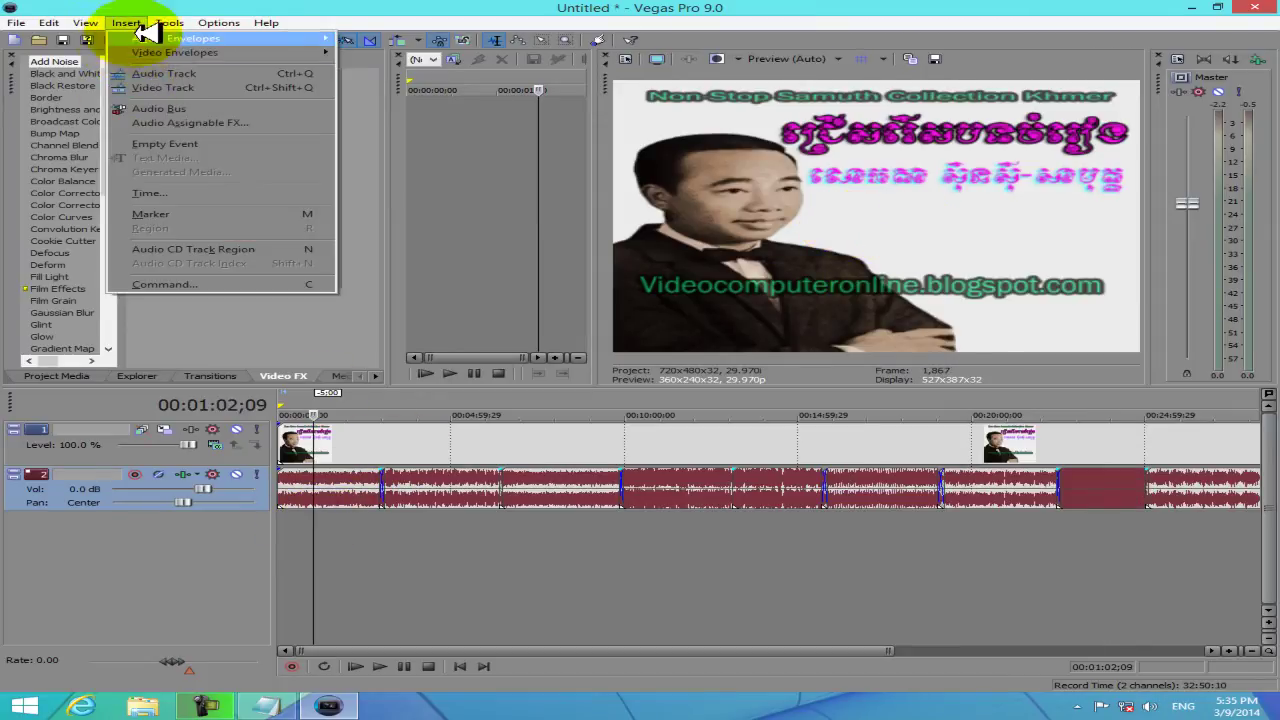
pyautogui.click(160, 87)
pyautogui.rightClick(322, 438)
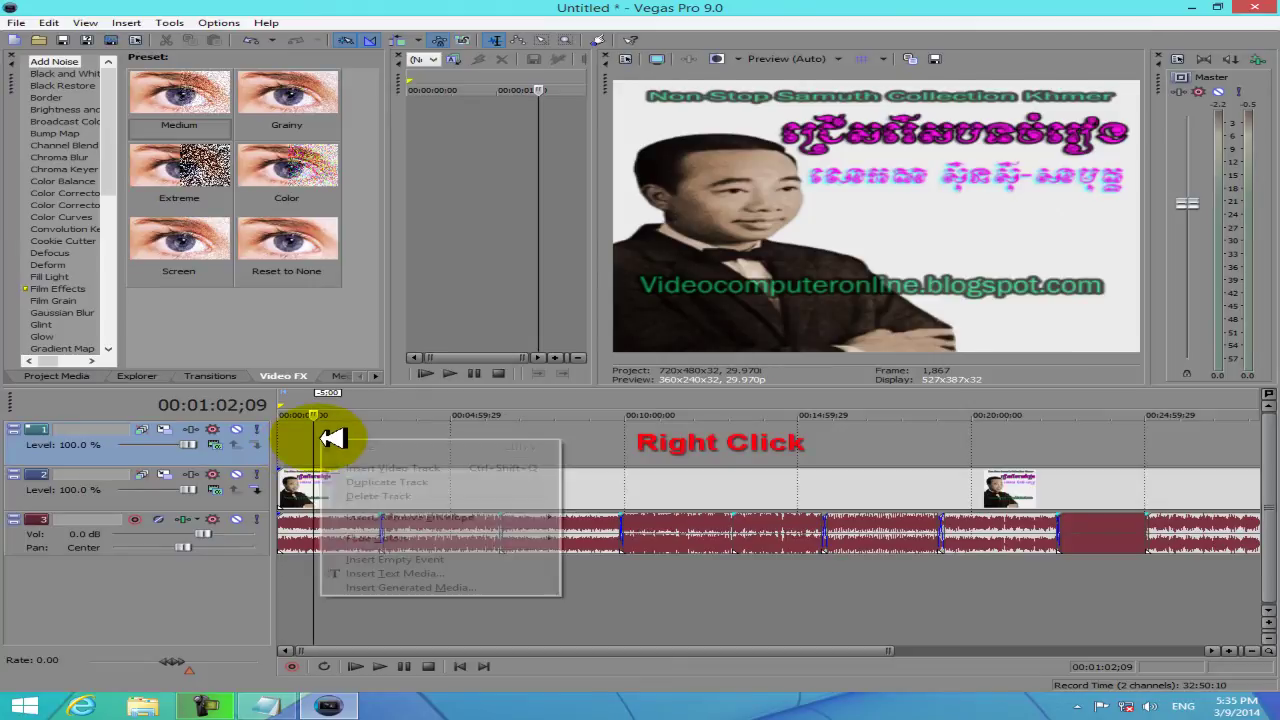
pyautogui.click(380, 574)
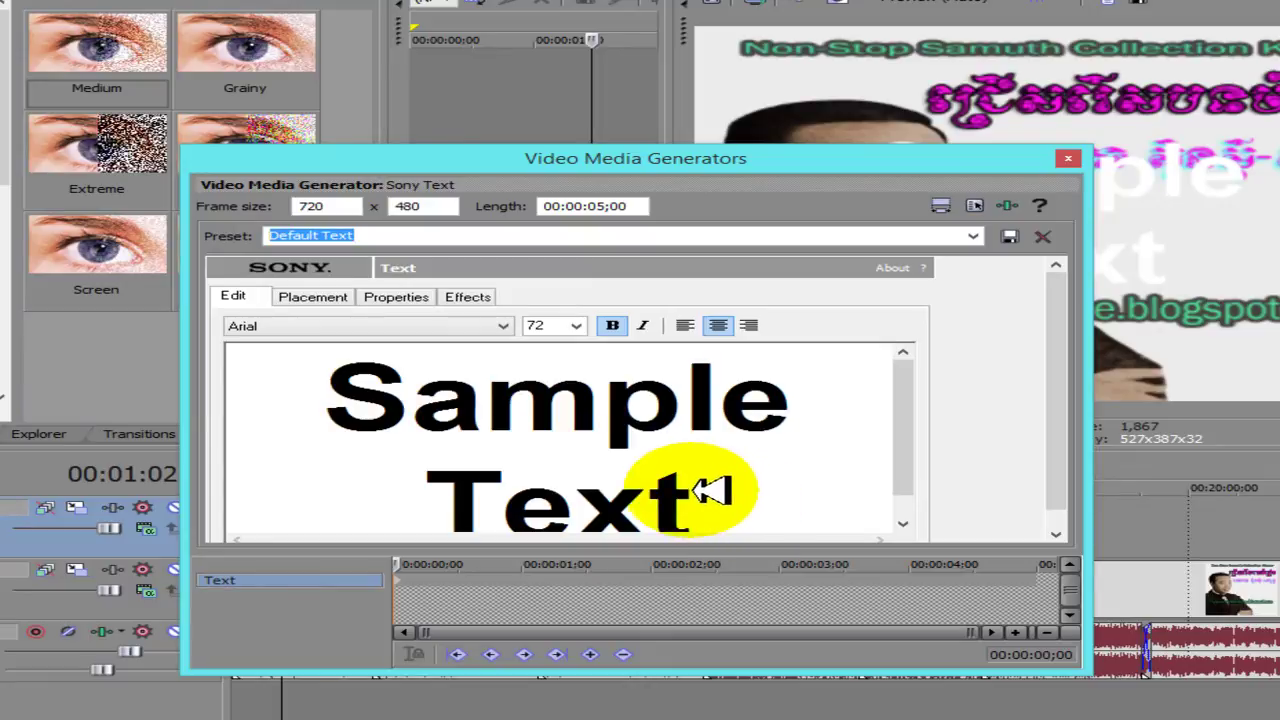
# Clear the sample text in the text media and set its font to Limon S4.
pyautogui.hotkey('ctrl', 'a')
pyautogui.press('Delete')
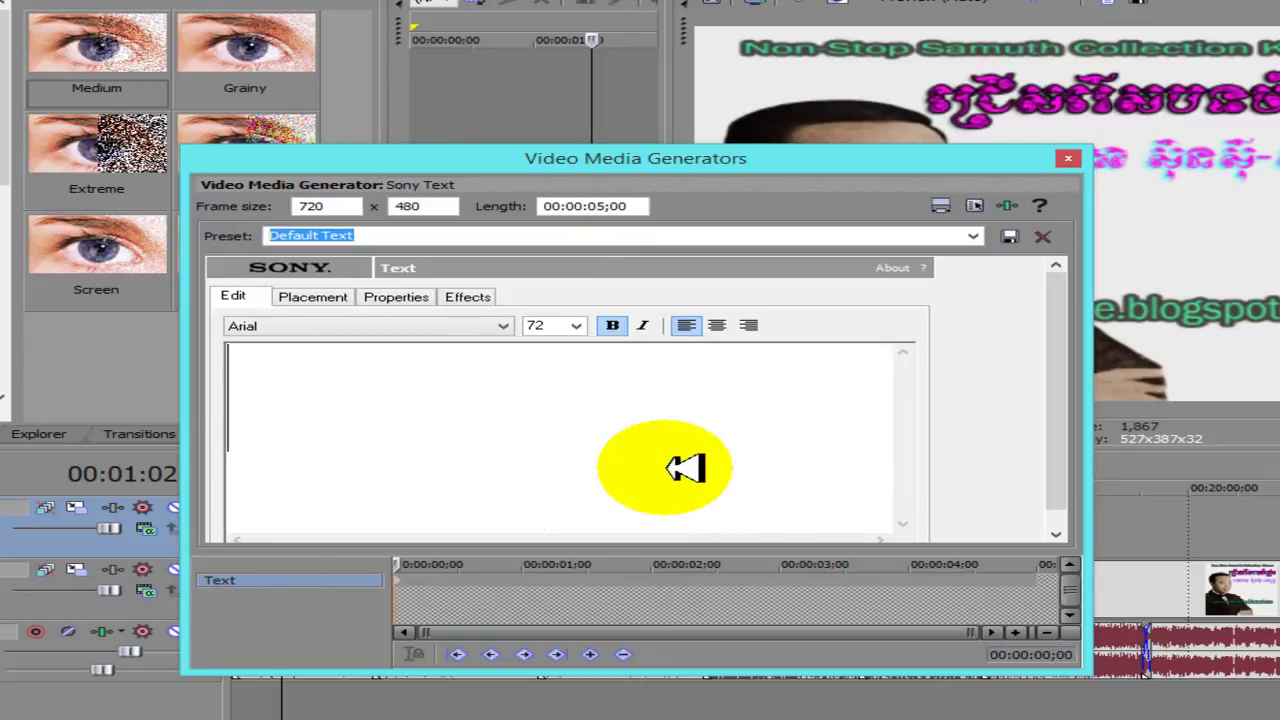
pyautogui.click(425, 333)
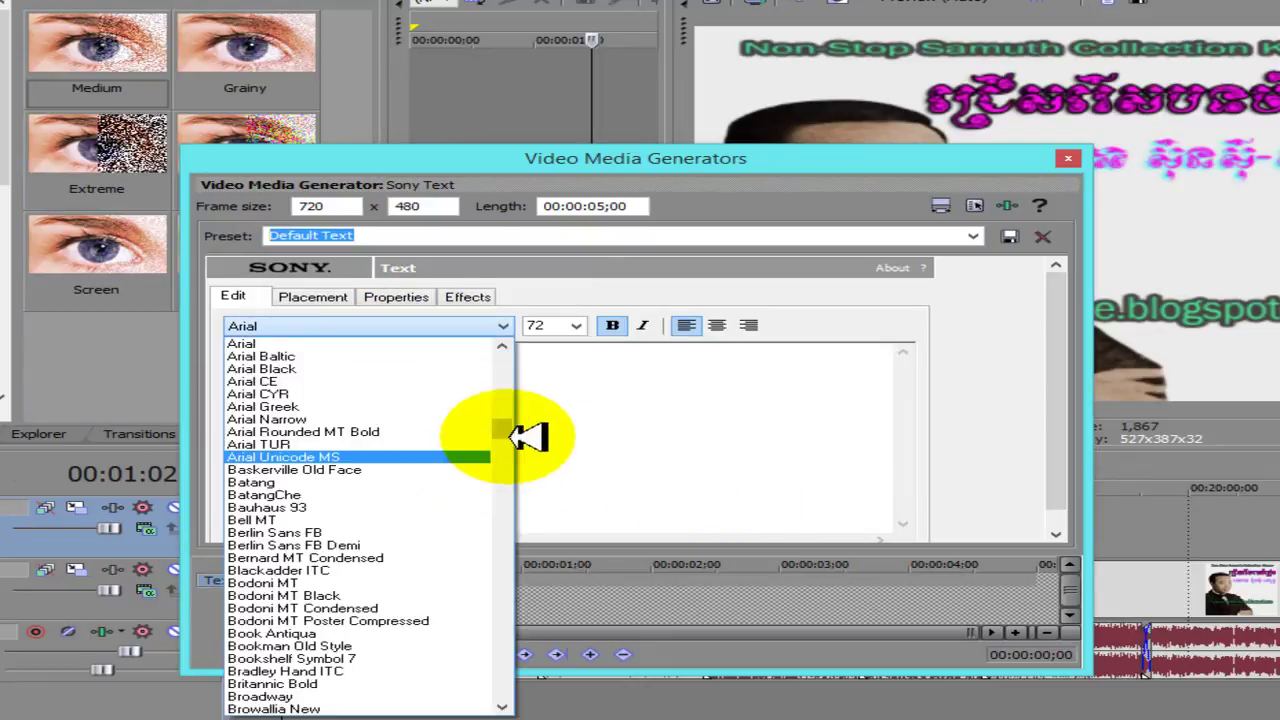
pyautogui.moveTo(502, 352); pyautogui.dragTo(505, 512)
pyautogui.scroll(-20, 505, 512)
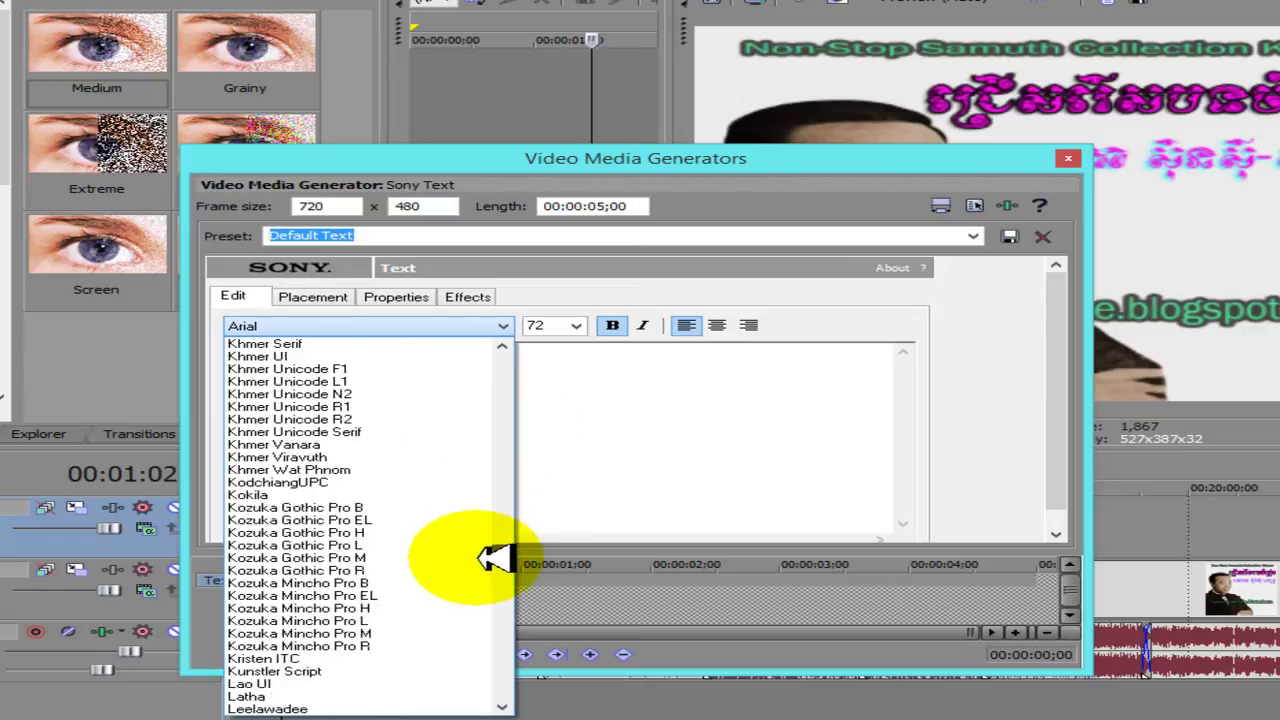
pyautogui.scroll(15, 497, 520)
pyautogui.scroll(15, 500, 521)
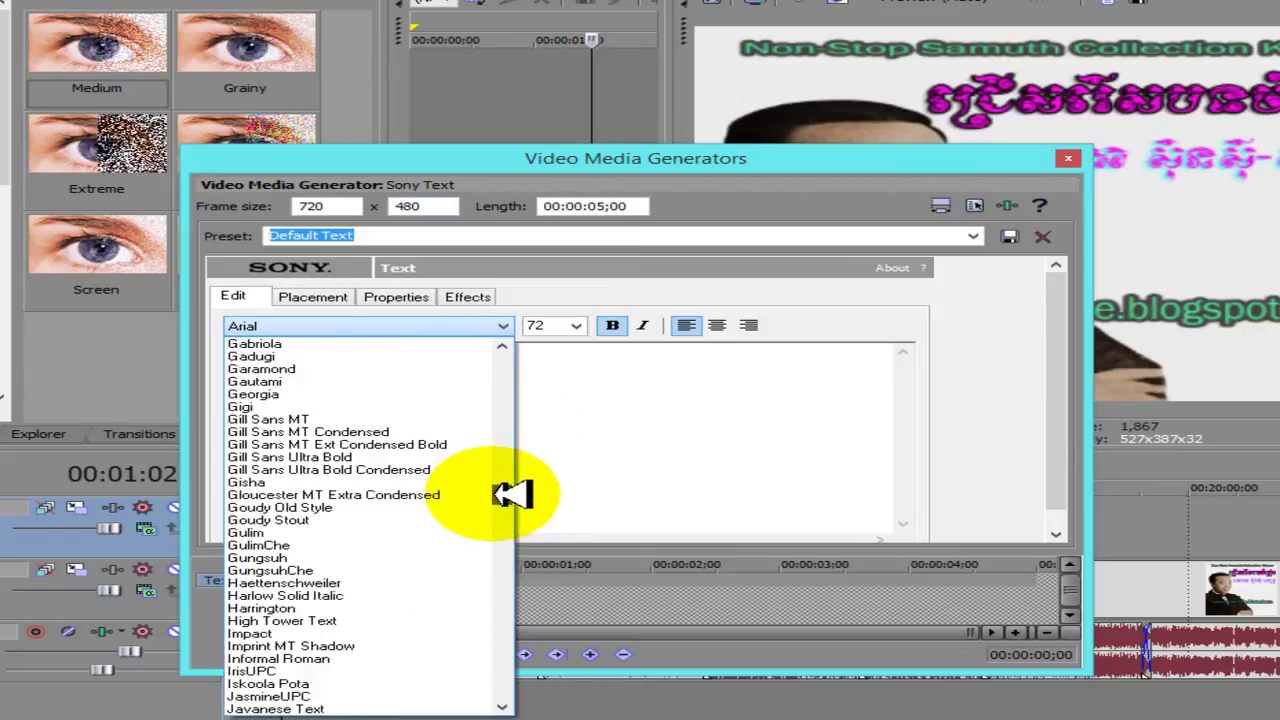
pyautogui.scroll(-17, 509, 417)
pyautogui.scroll(-20, 500, 529)
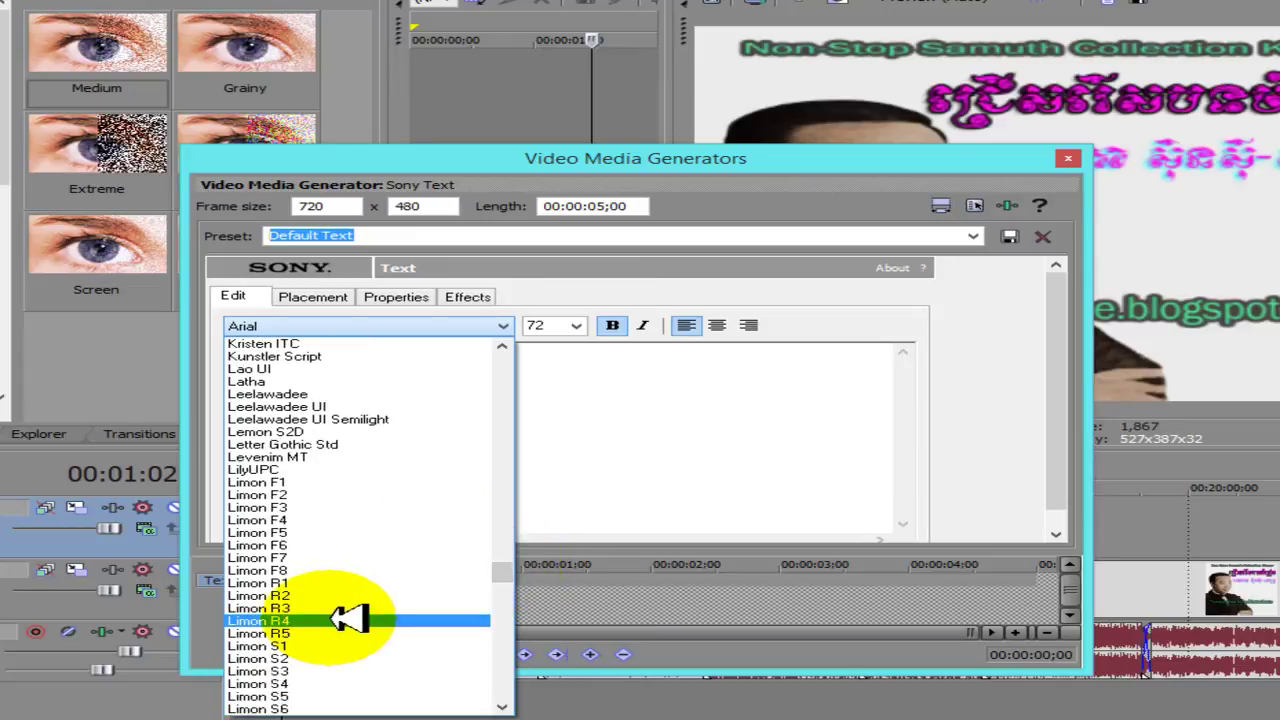
pyautogui.click(335, 683)
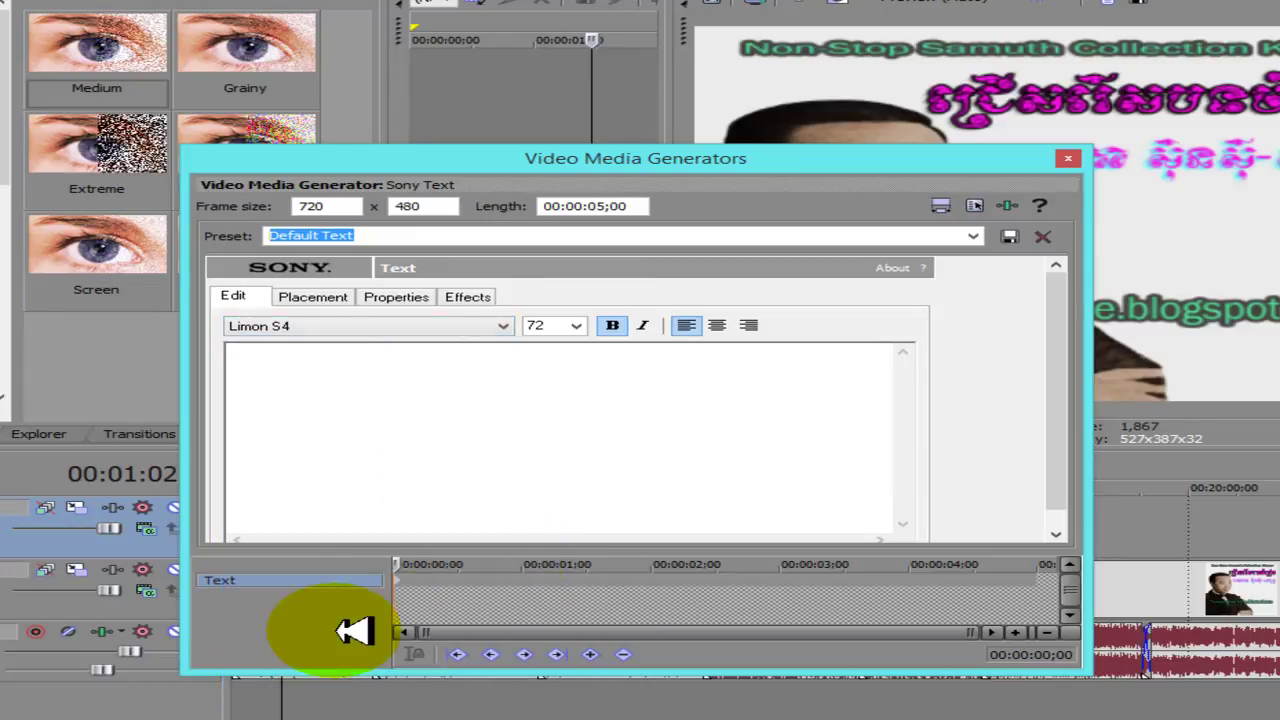
# Turn off bold for the title text and enter "គ្រាន់តែឃើញកាលណា" in Limon S4.
pyautogui.click(614, 327)
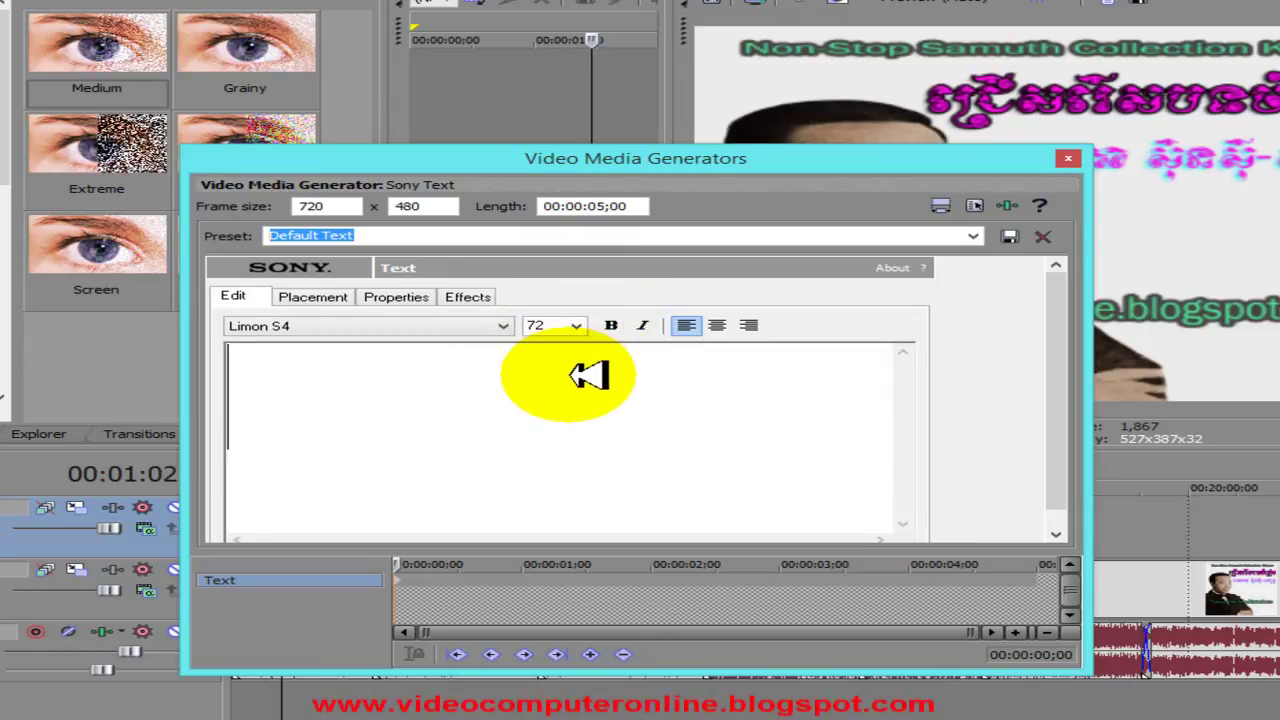
pyautogui.moveTo(651, 160); pyautogui.dragTo(290, 698)
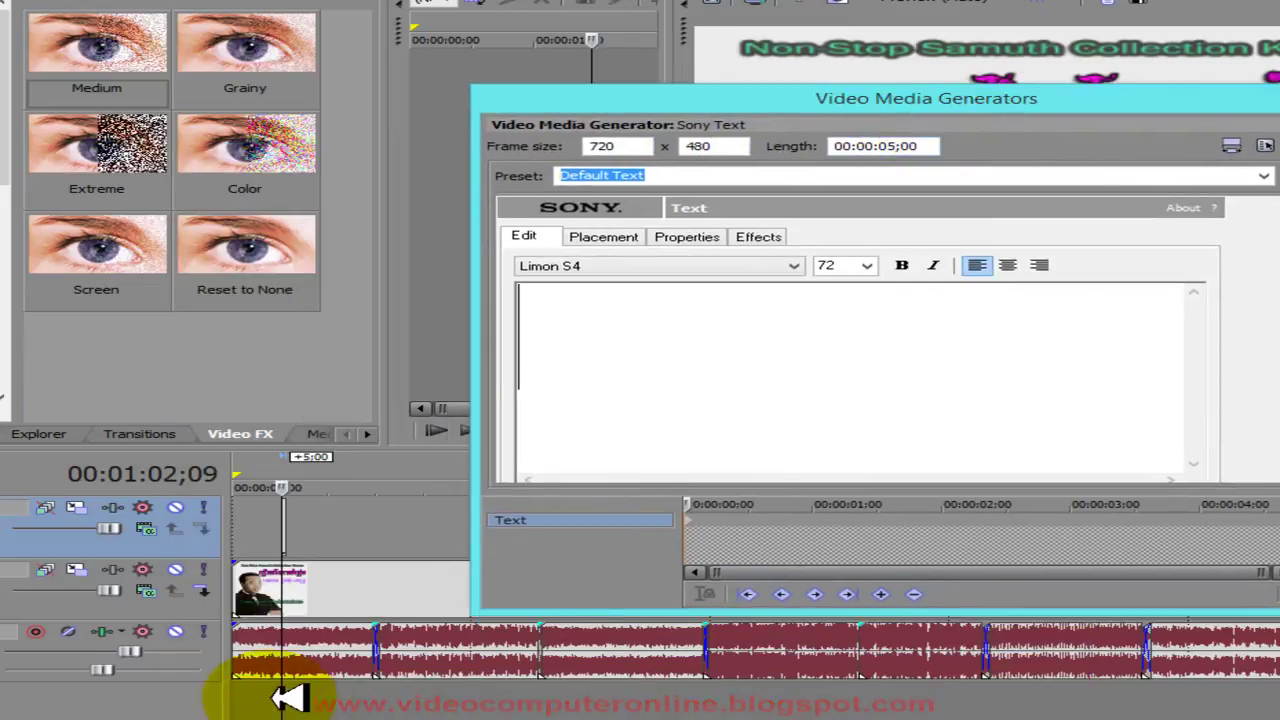
pyautogui.click(293, 698)
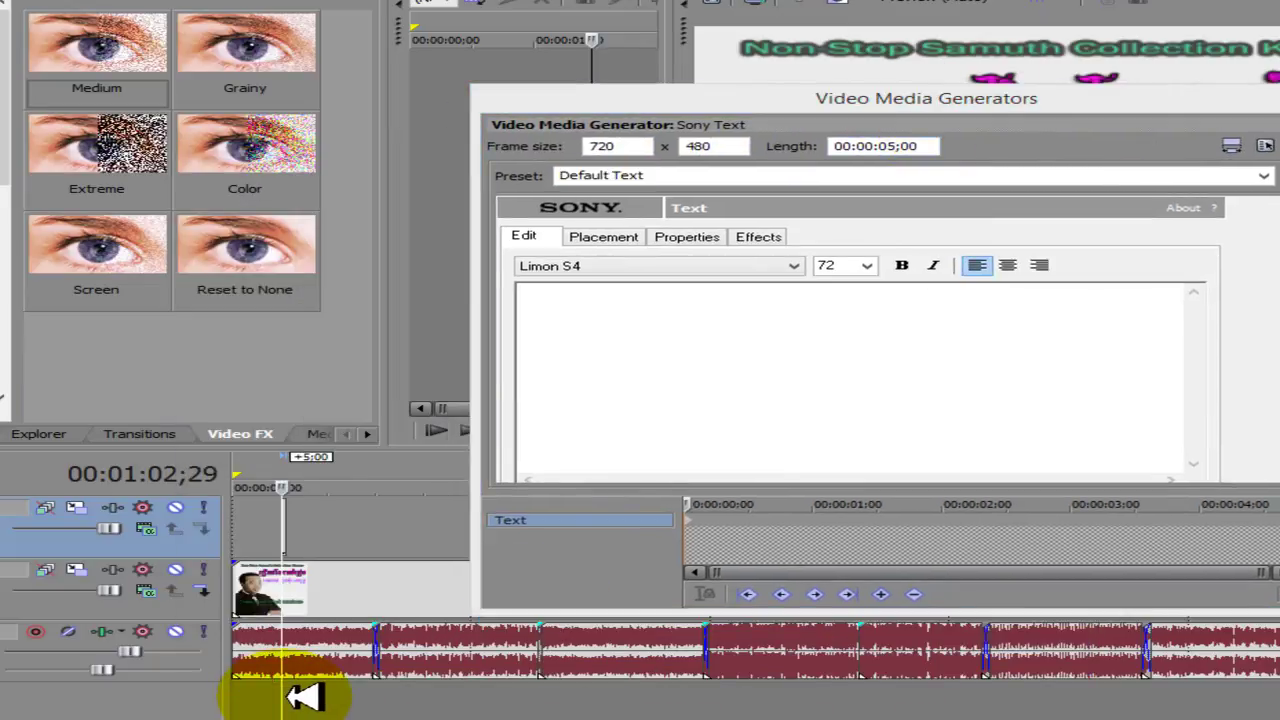
pyautogui.click(683, 297)
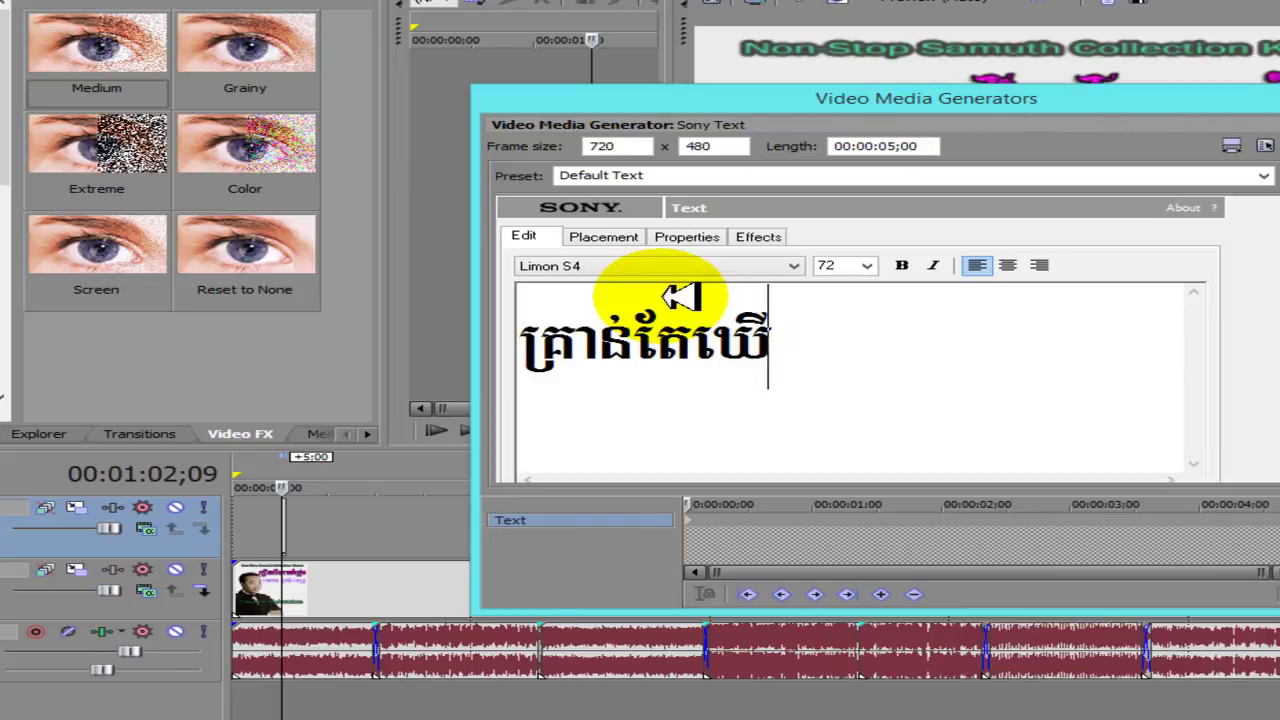
pyautogui.write('ណា')
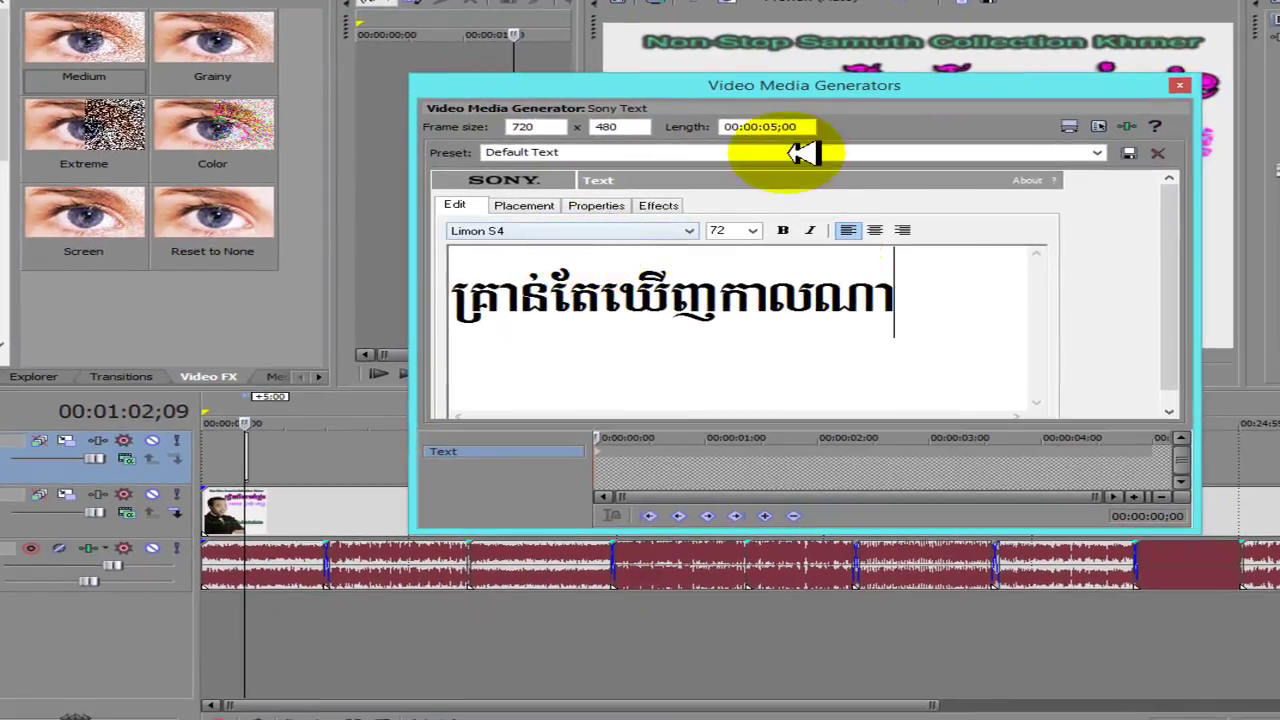
# Colour the title text purple with RGB 206, 27, 255 and place it at about X 0.261, Y 0.092.
pyautogui.moveTo(792, 87); pyautogui.dragTo(272, 148)
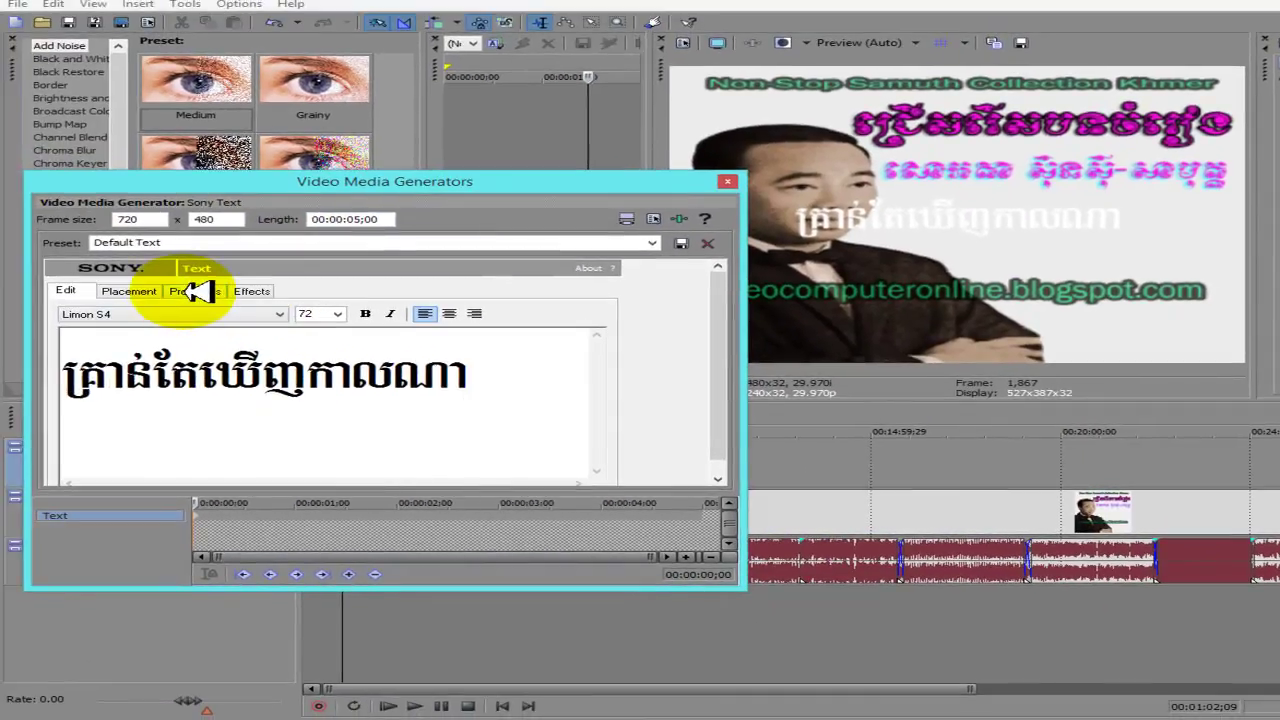
pyautogui.click(82, 266)
pyautogui.click(248, 377)
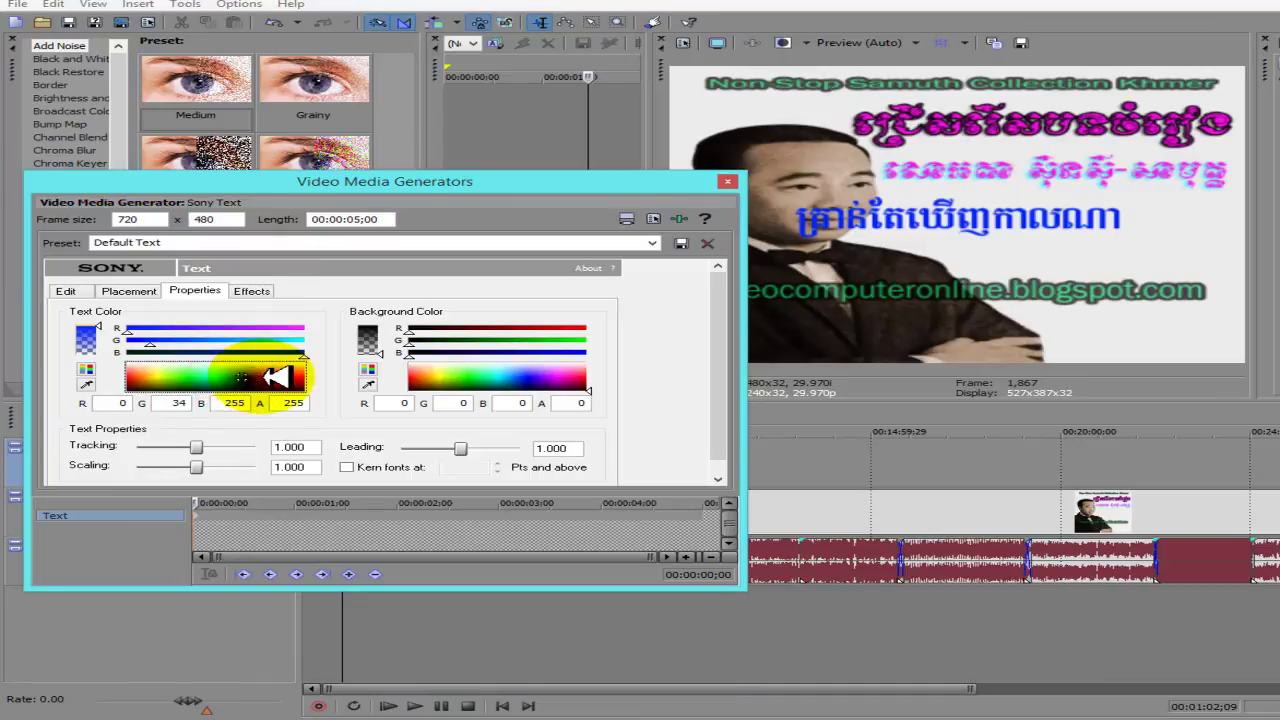
pyautogui.click(274, 376)
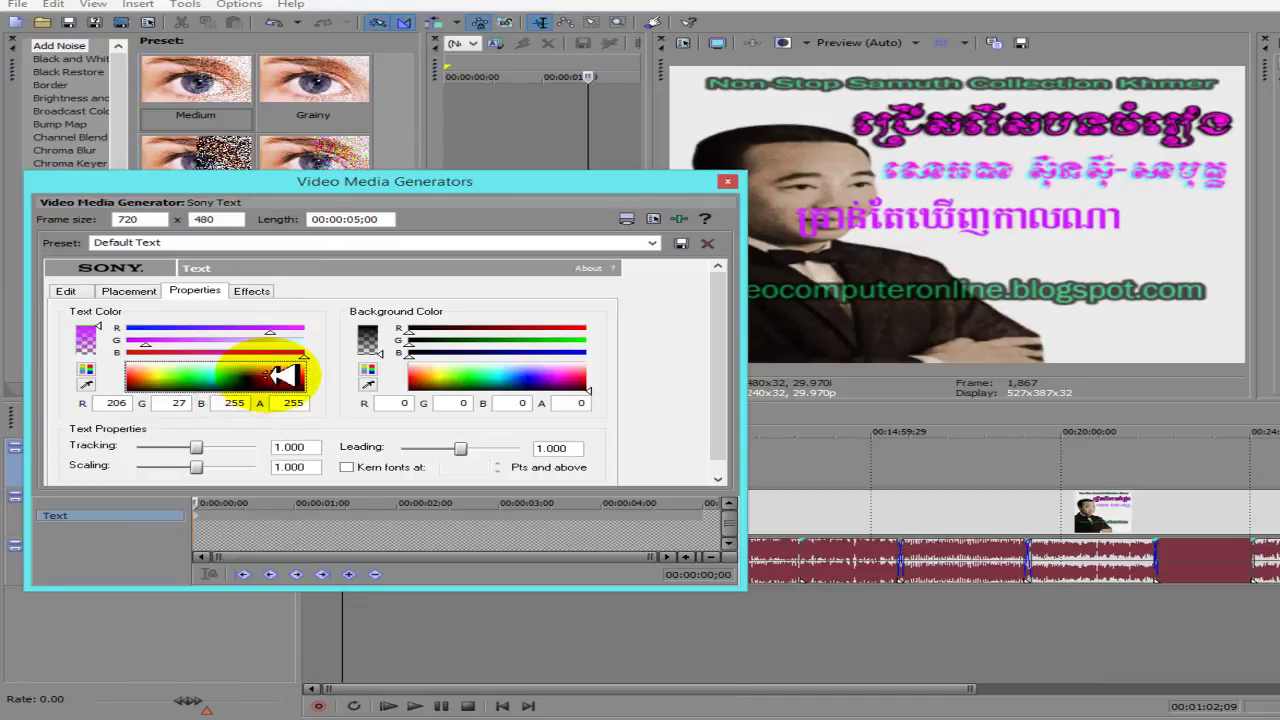
pyautogui.click(129, 291)
pyautogui.moveTo(210, 418); pyautogui.dragTo(243, 427)
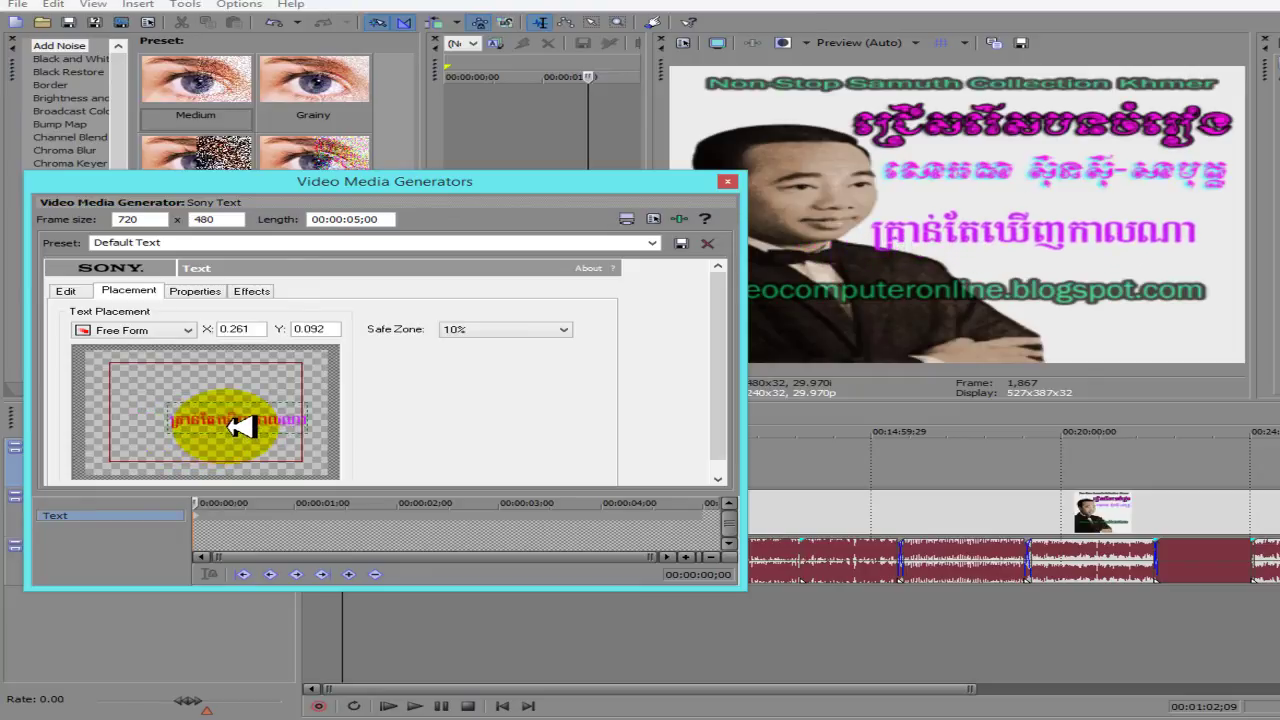
# Give the title text an outline with a width of about 0.290 in bright green and close the text media settings.
pyautogui.click(200, 291)
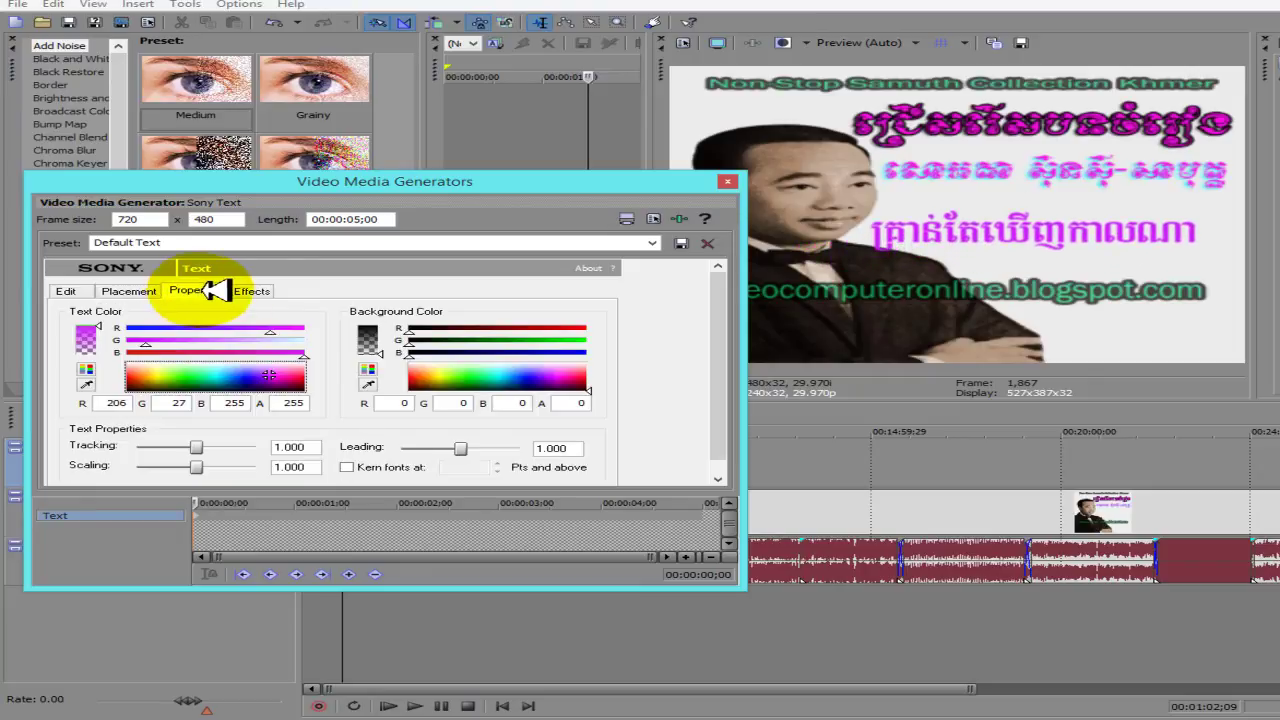
pyautogui.click(262, 292)
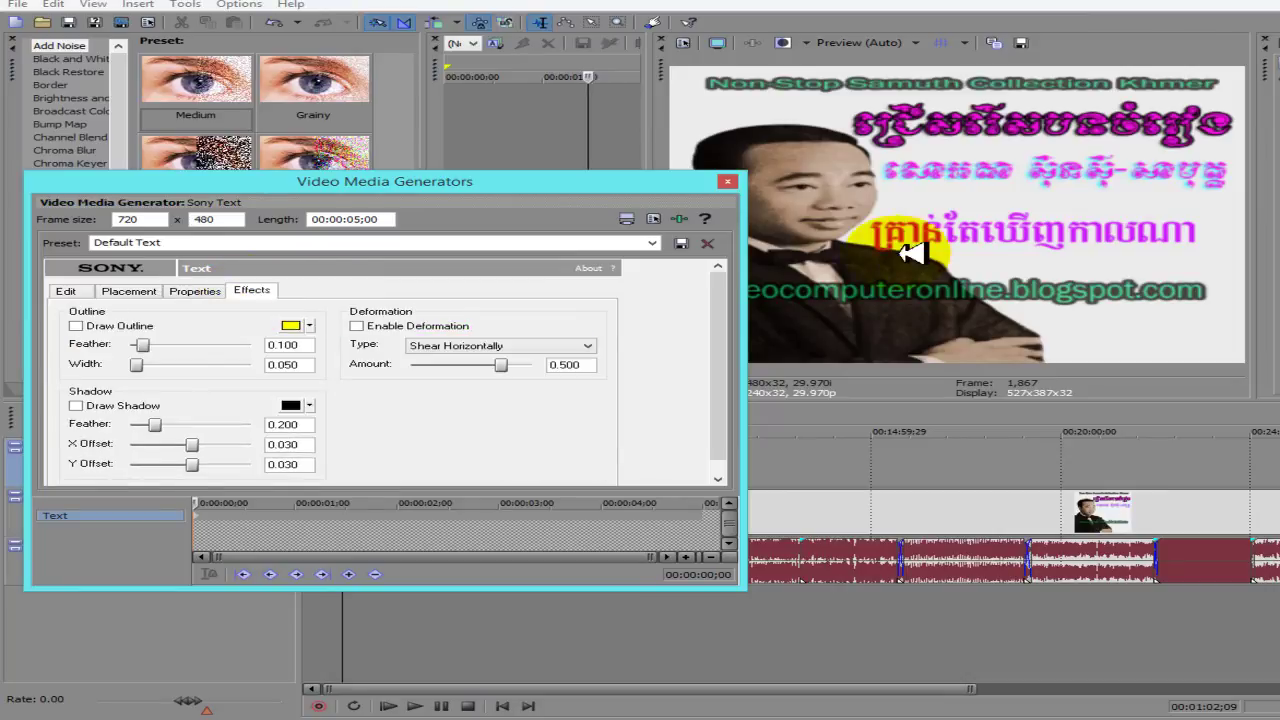
pyautogui.click(77, 326)
pyautogui.moveTo(143, 366); pyautogui.dragTo(172, 366)
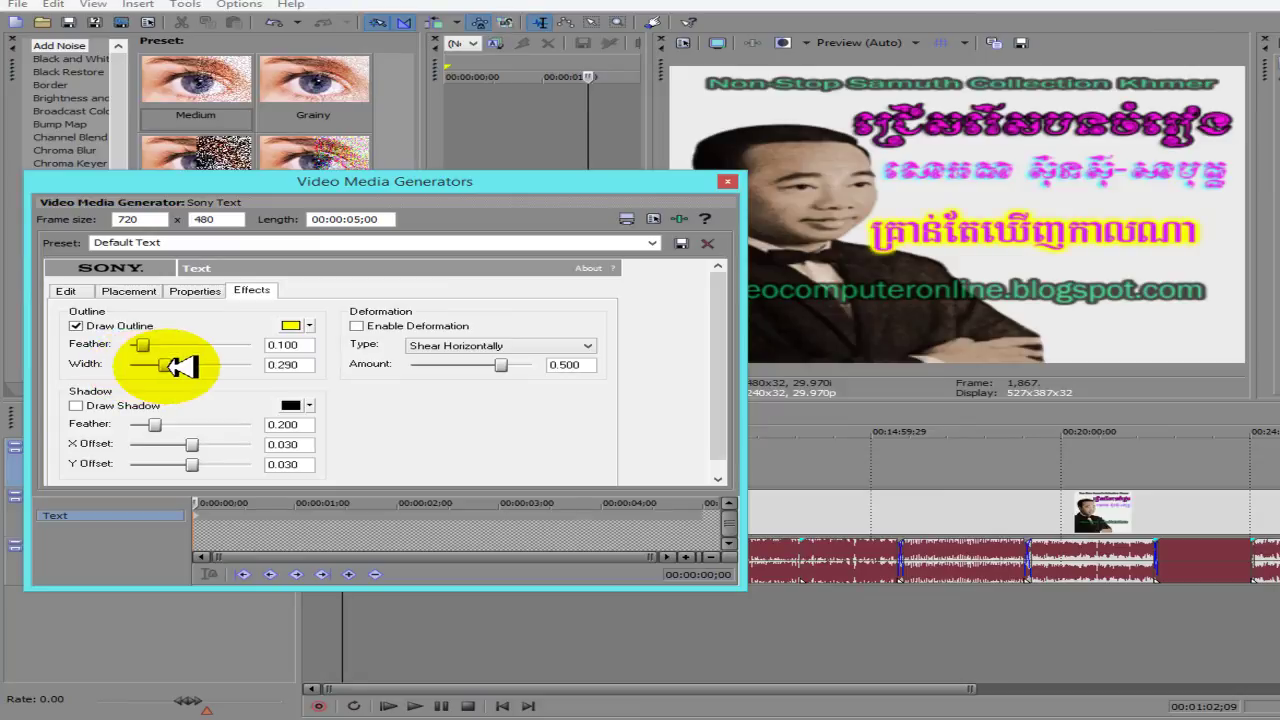
pyautogui.click(305, 326)
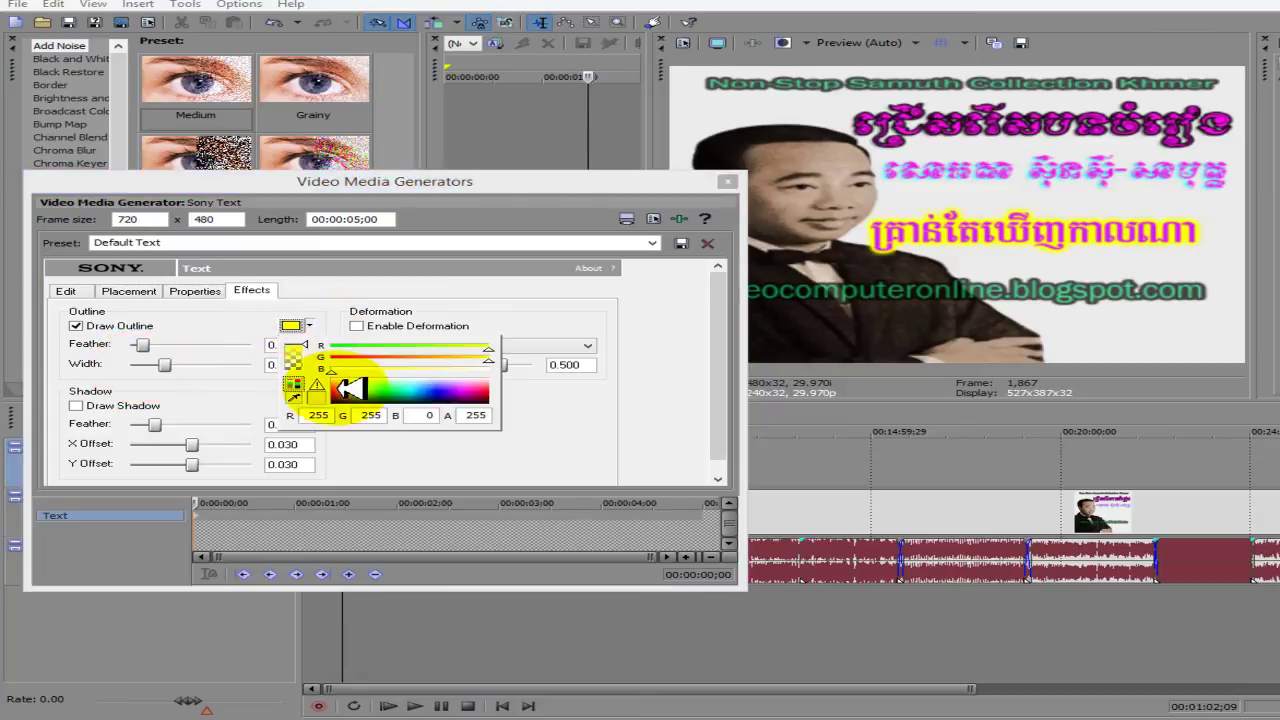
pyautogui.click(360, 390)
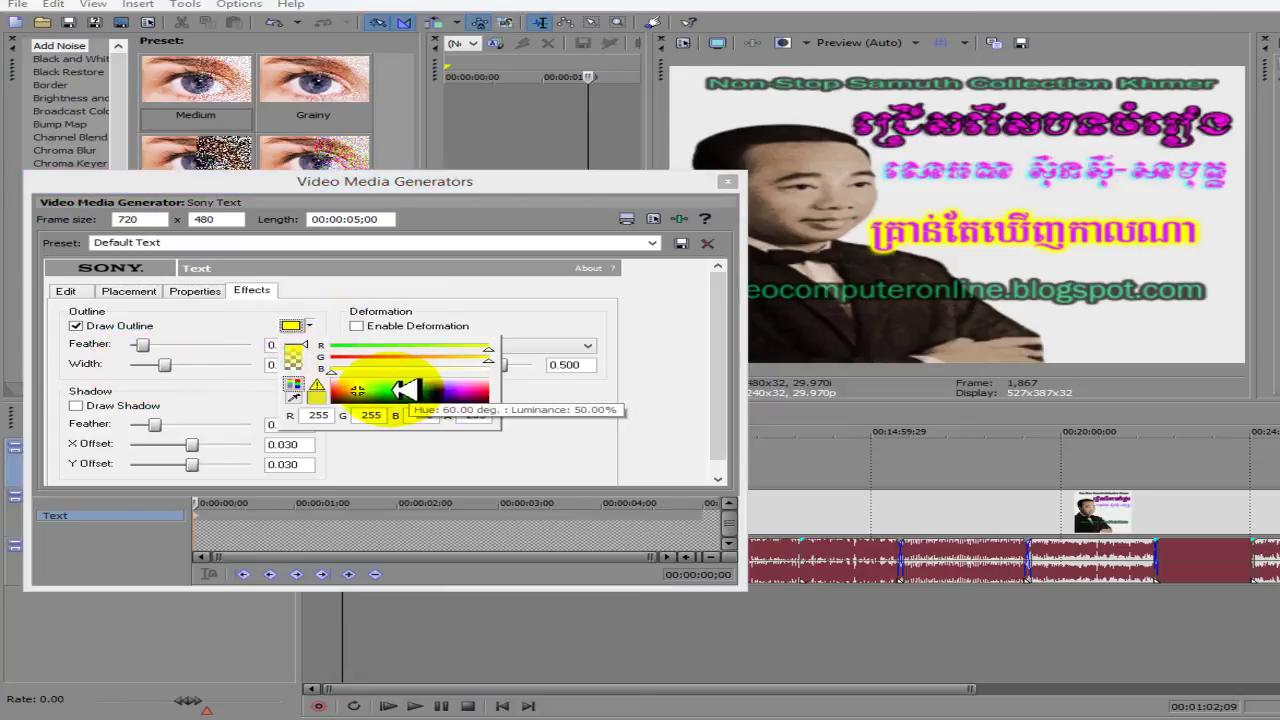
pyautogui.click(585, 391)
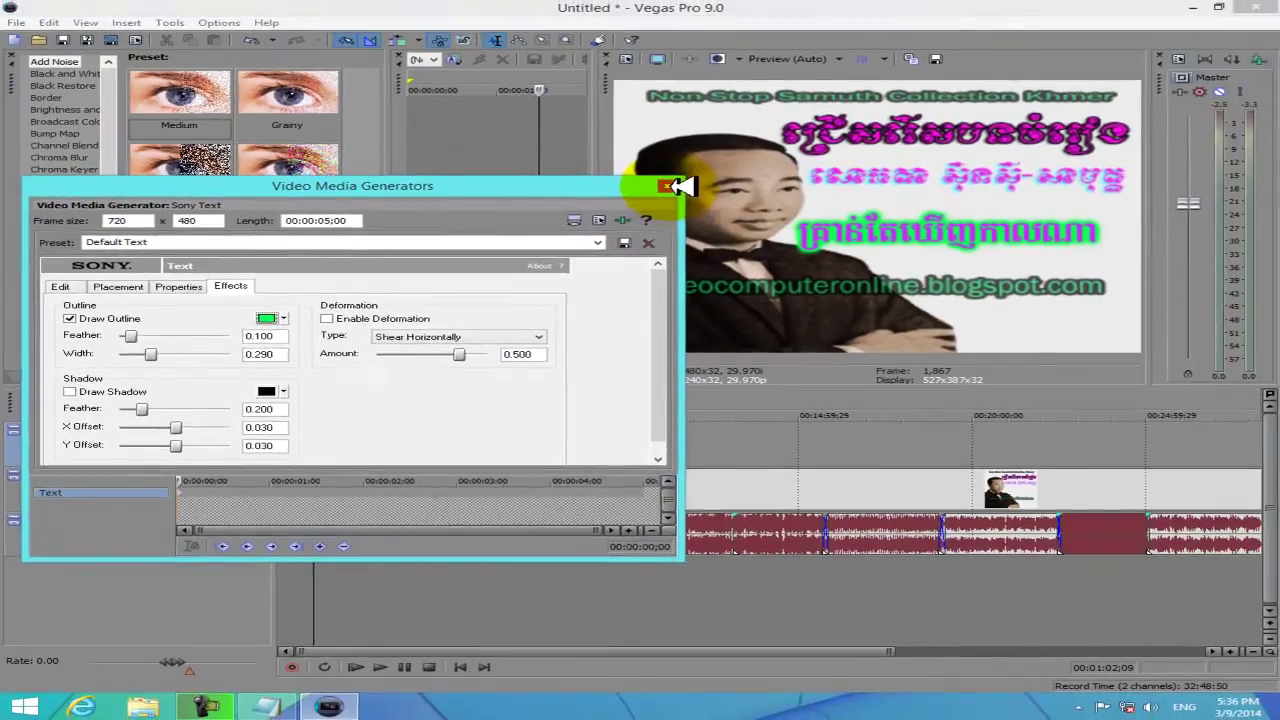
pyautogui.click(704, 184)
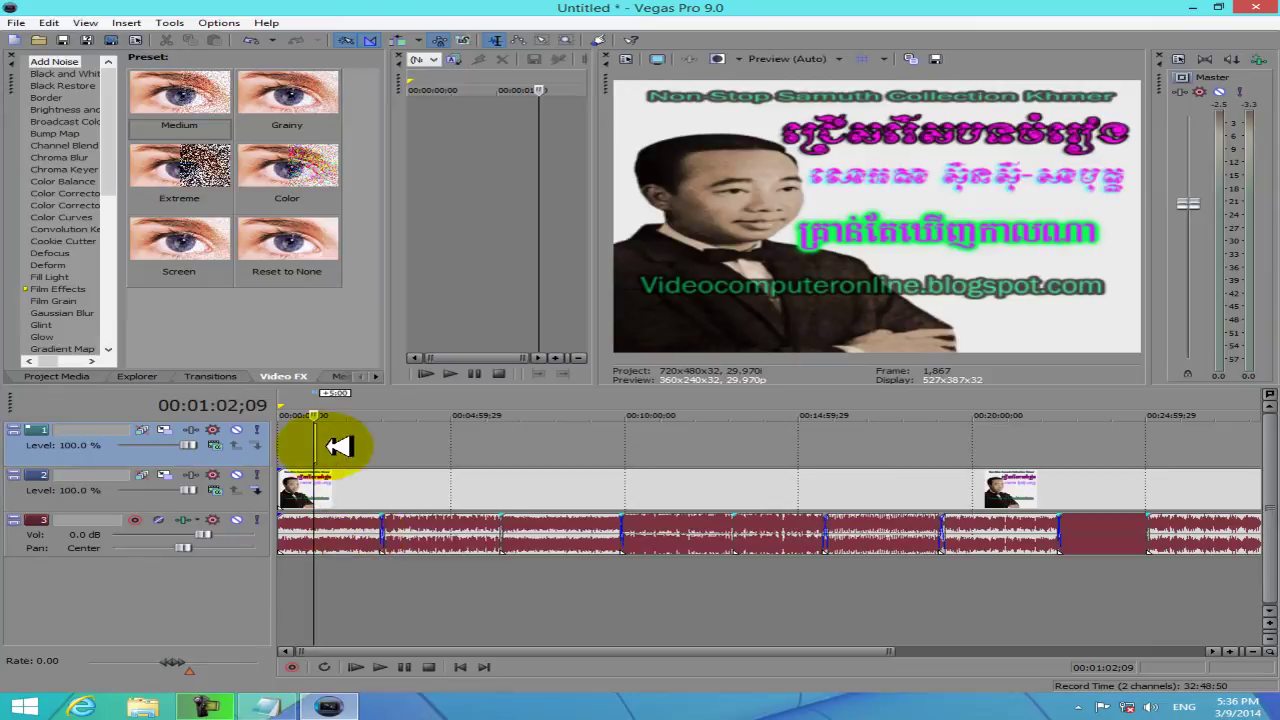
# Play the new title event over the cover picture and move the event to the very start of the timeline.
pyautogui.press('space')
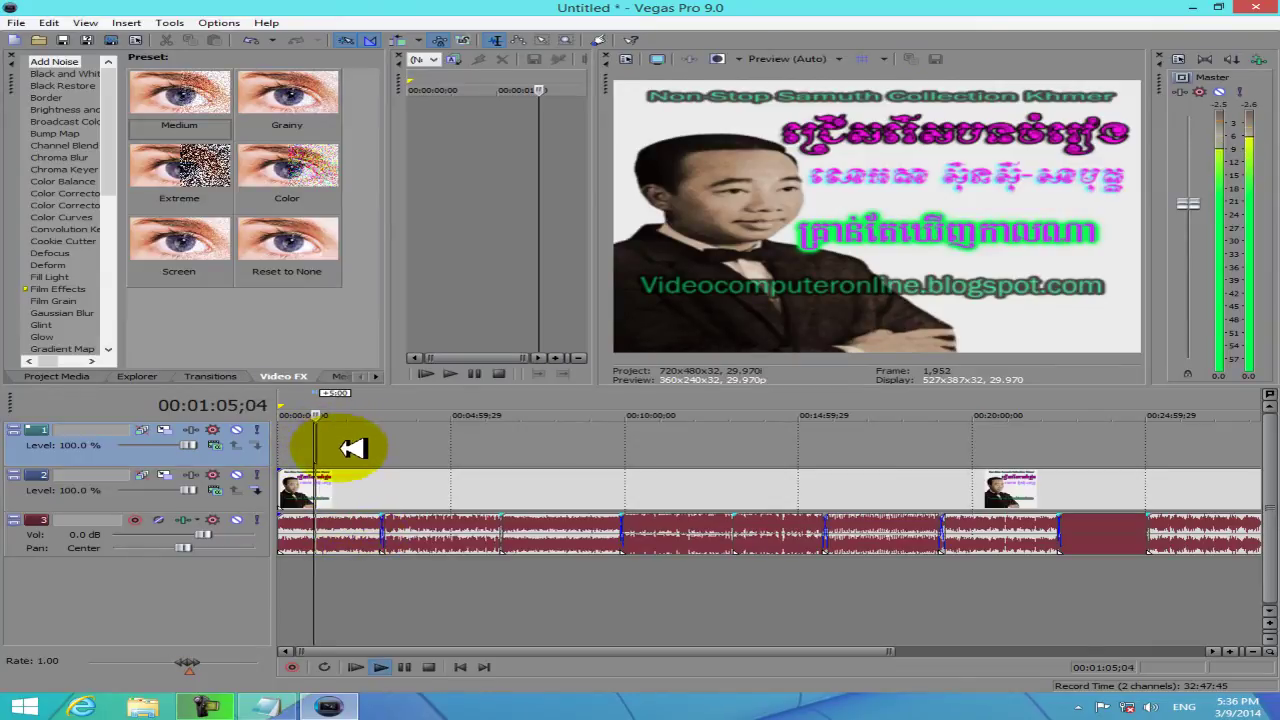
pyautogui.scroll(4, 352, 445)
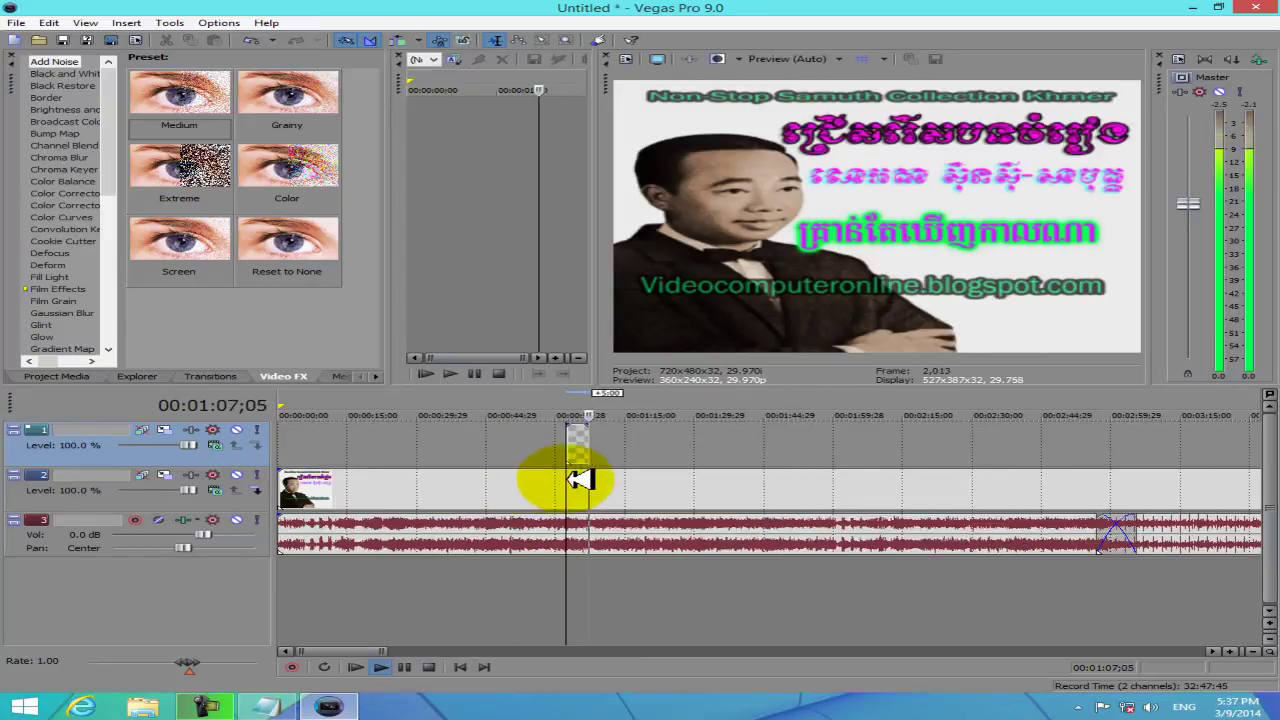
pyautogui.scroll(2, 655, 462)
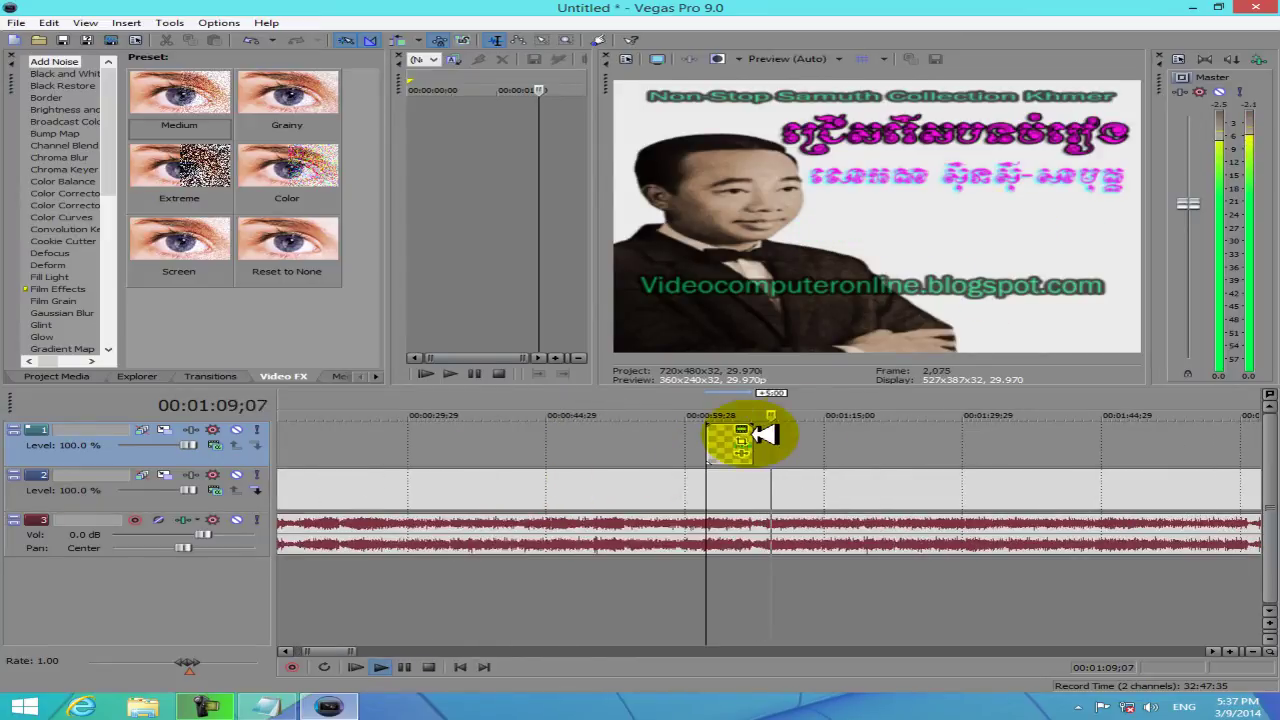
pyautogui.press('space')
pyautogui.moveTo(343, 651); pyautogui.dragTo(318, 652)
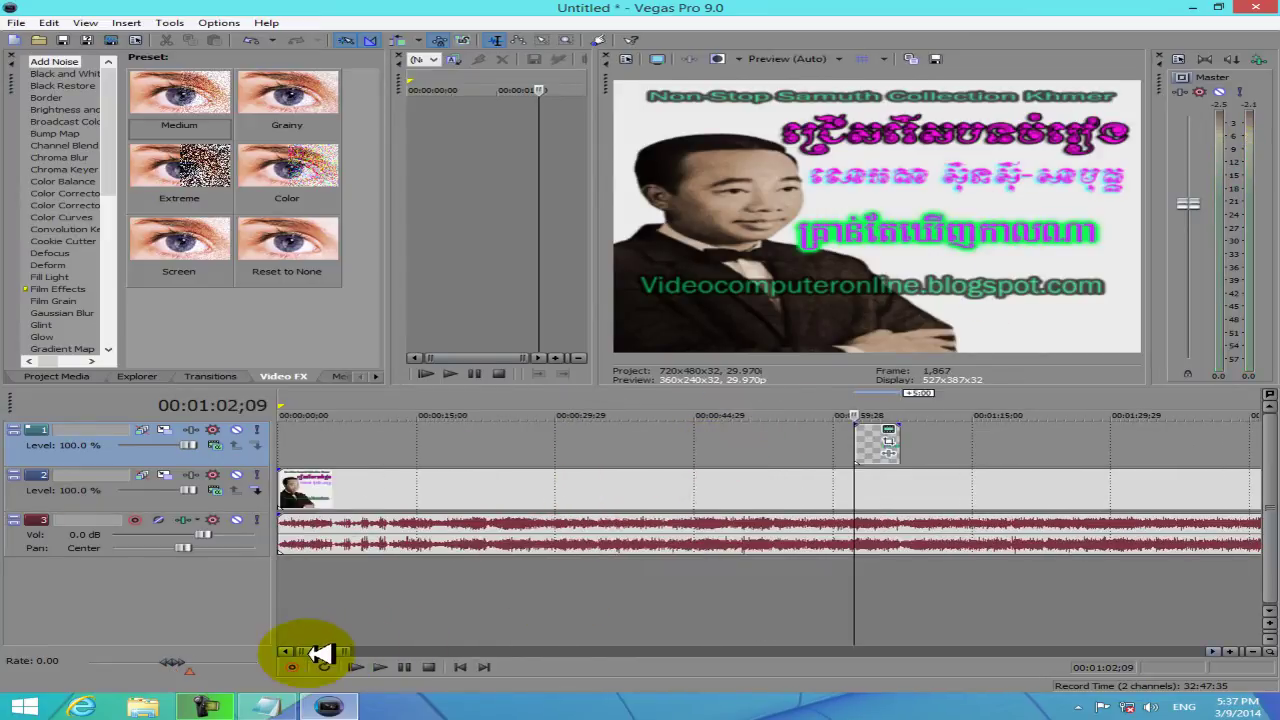
pyautogui.moveTo(886, 434); pyautogui.dragTo(830, 443)
# Extend the end of the title event to about 00:02:59, where the first song crossfades into the second.
pyautogui.scroll(-10, 737, 443)
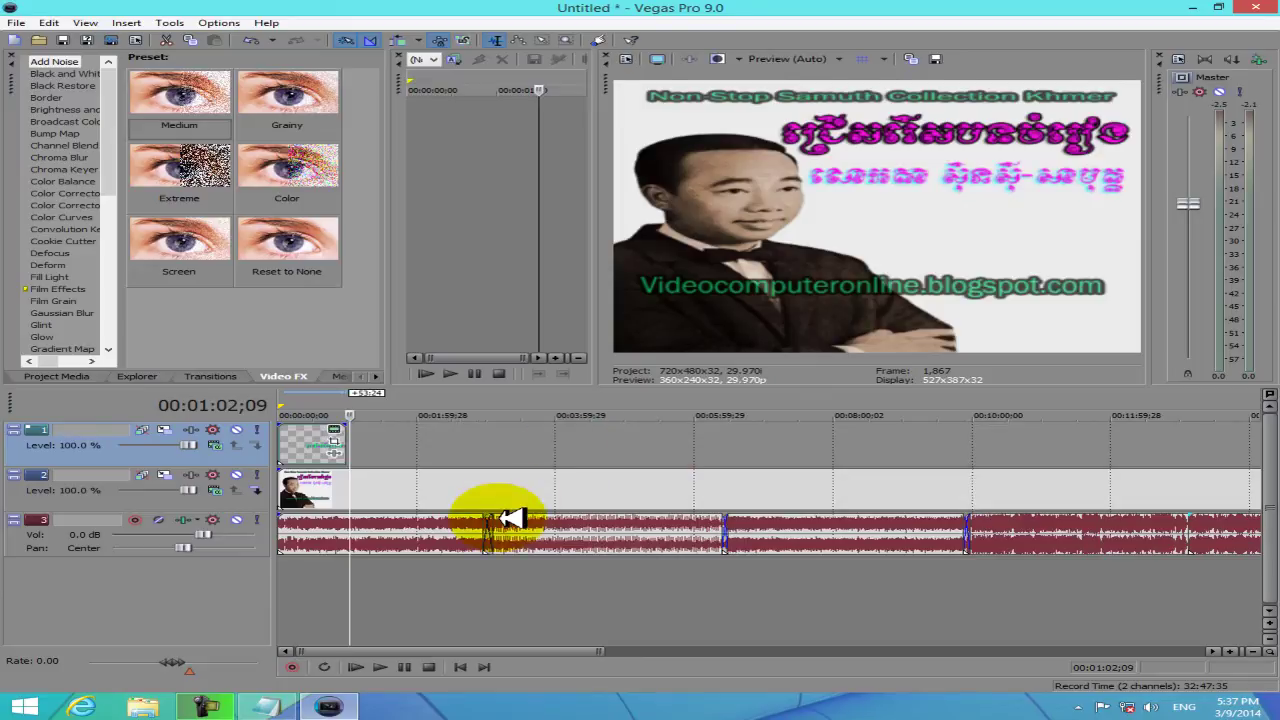
pyautogui.moveTo(383, 443); pyautogui.dragTo(497, 455)
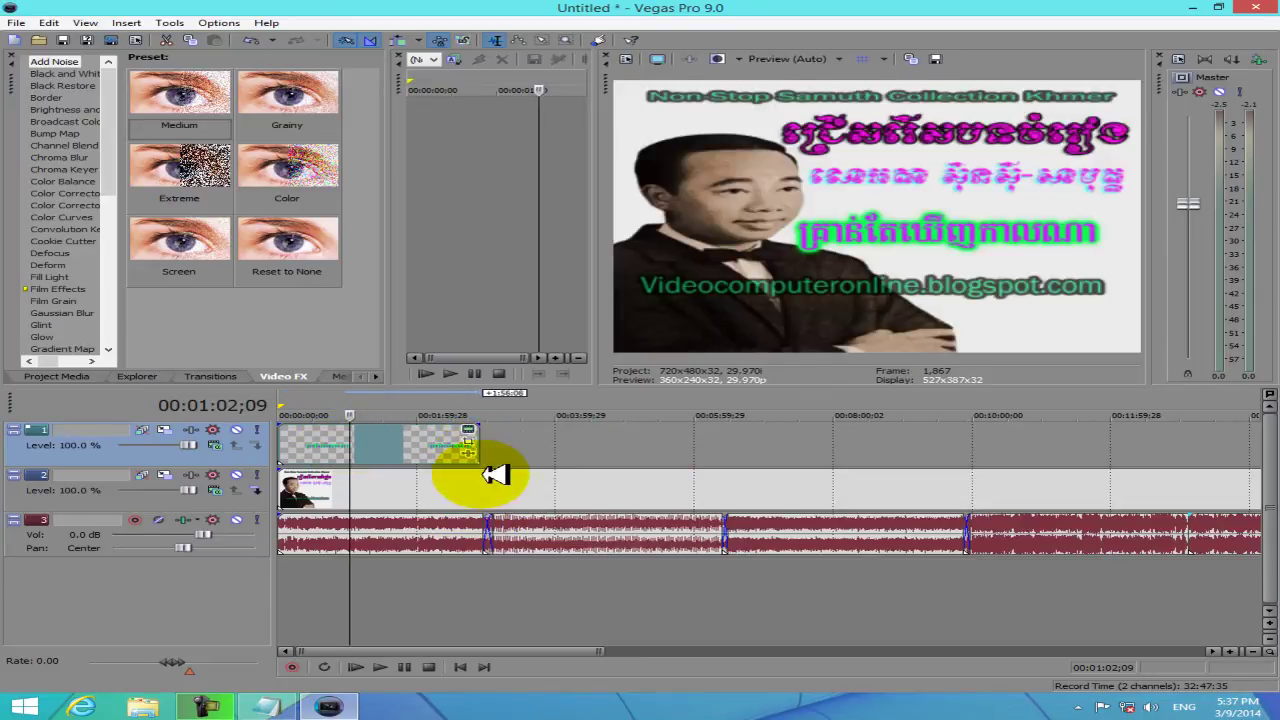
pyautogui.click(483, 478)
pyautogui.press('space')
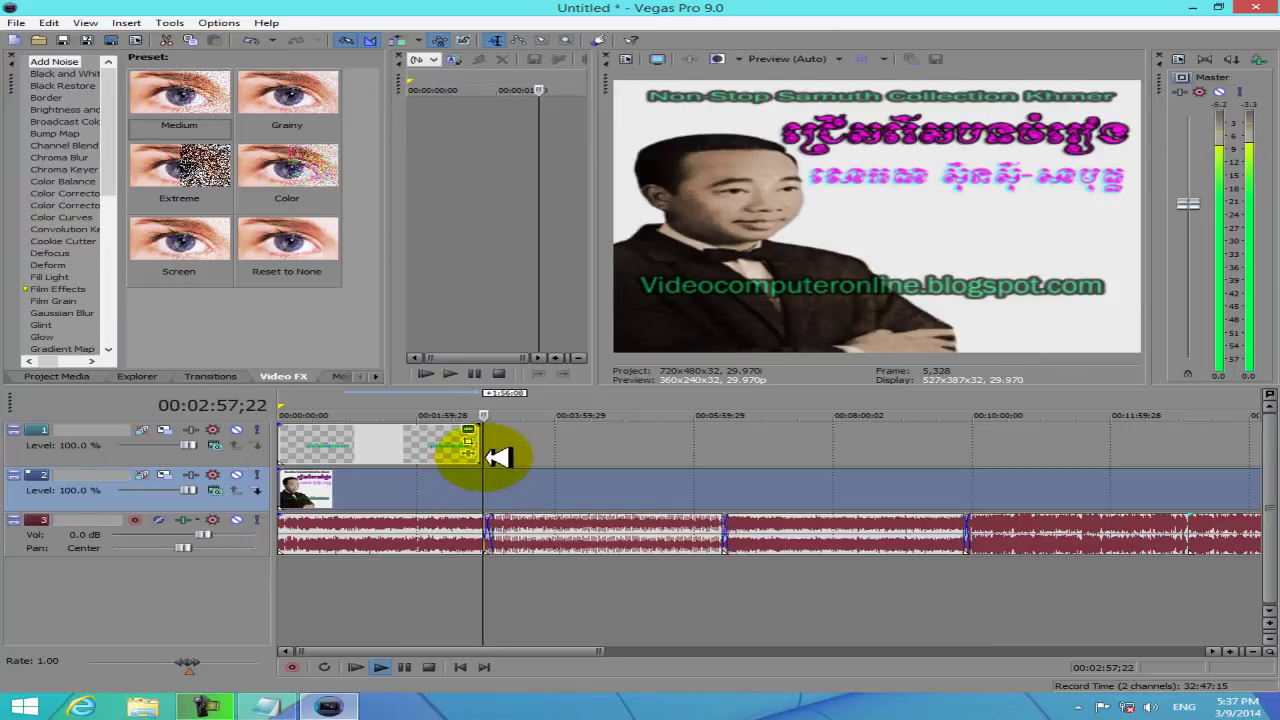
pyautogui.press('Return')
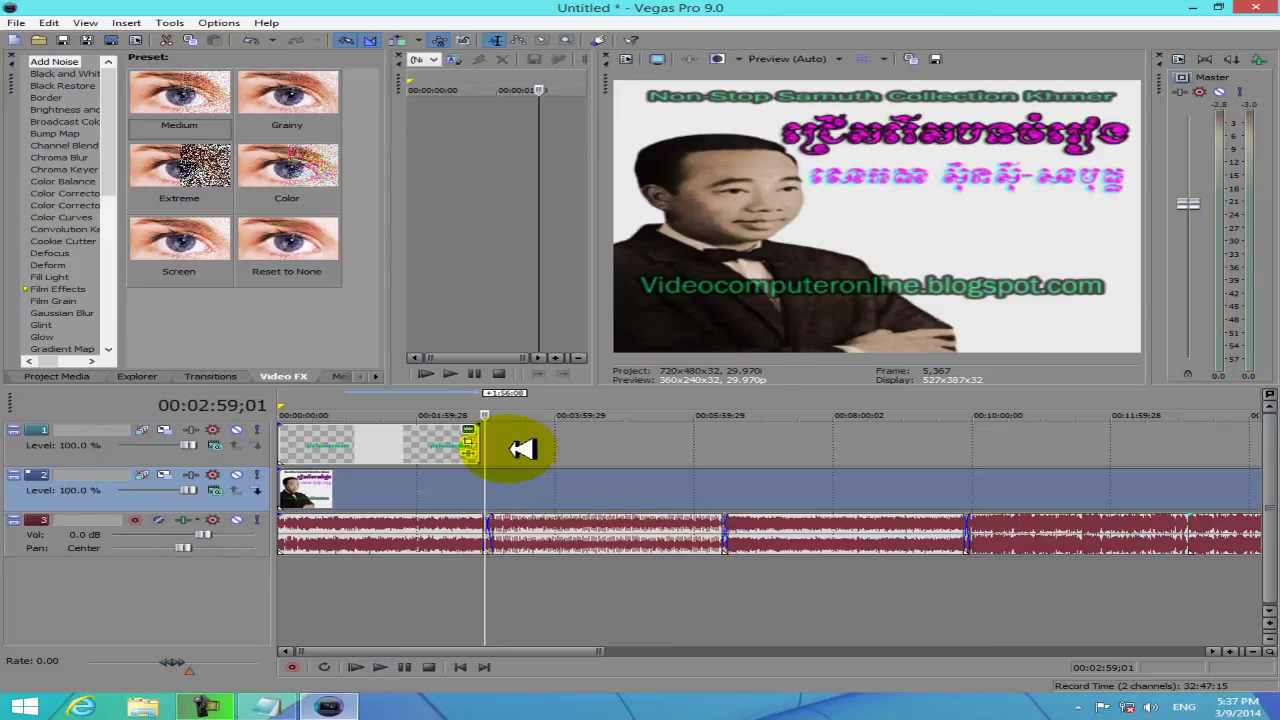
pyautogui.moveTo(482, 440); pyautogui.dragTo(501, 445)
# Copy the title event and paste it on the text track at about 00:03:59 as a new copy of the source media.
pyautogui.click(561, 450)
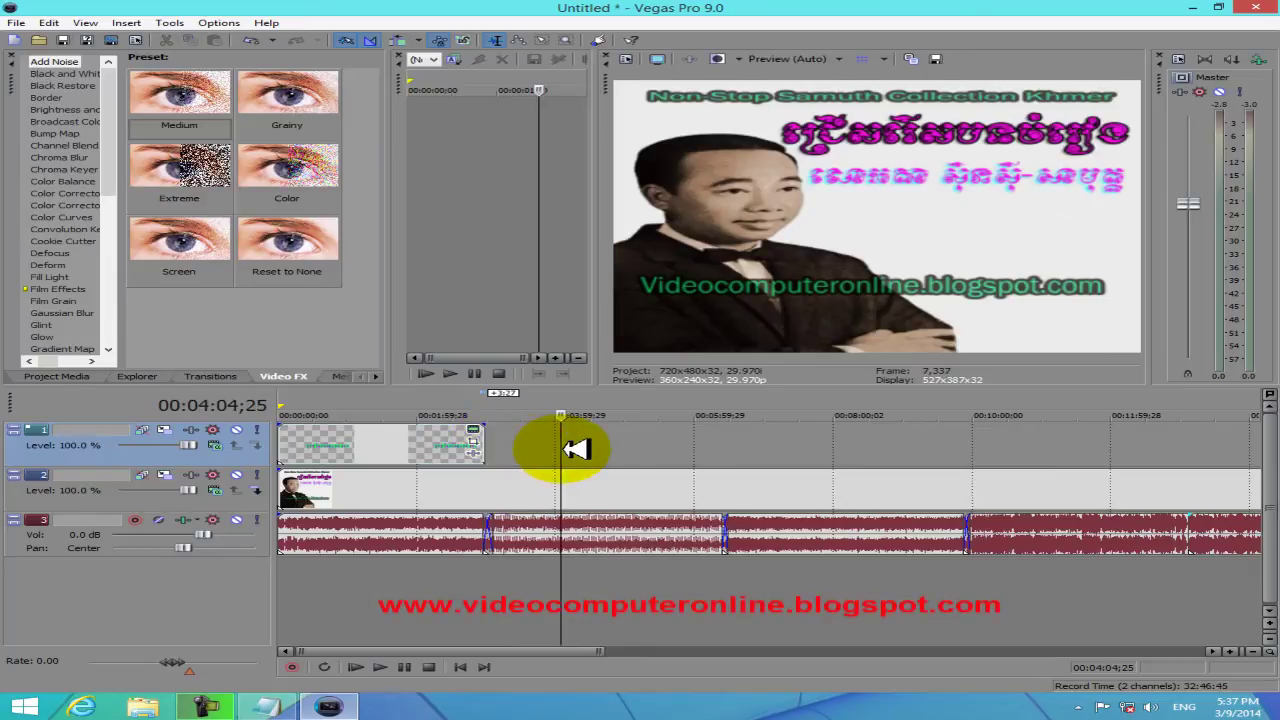
pyautogui.press('Return')
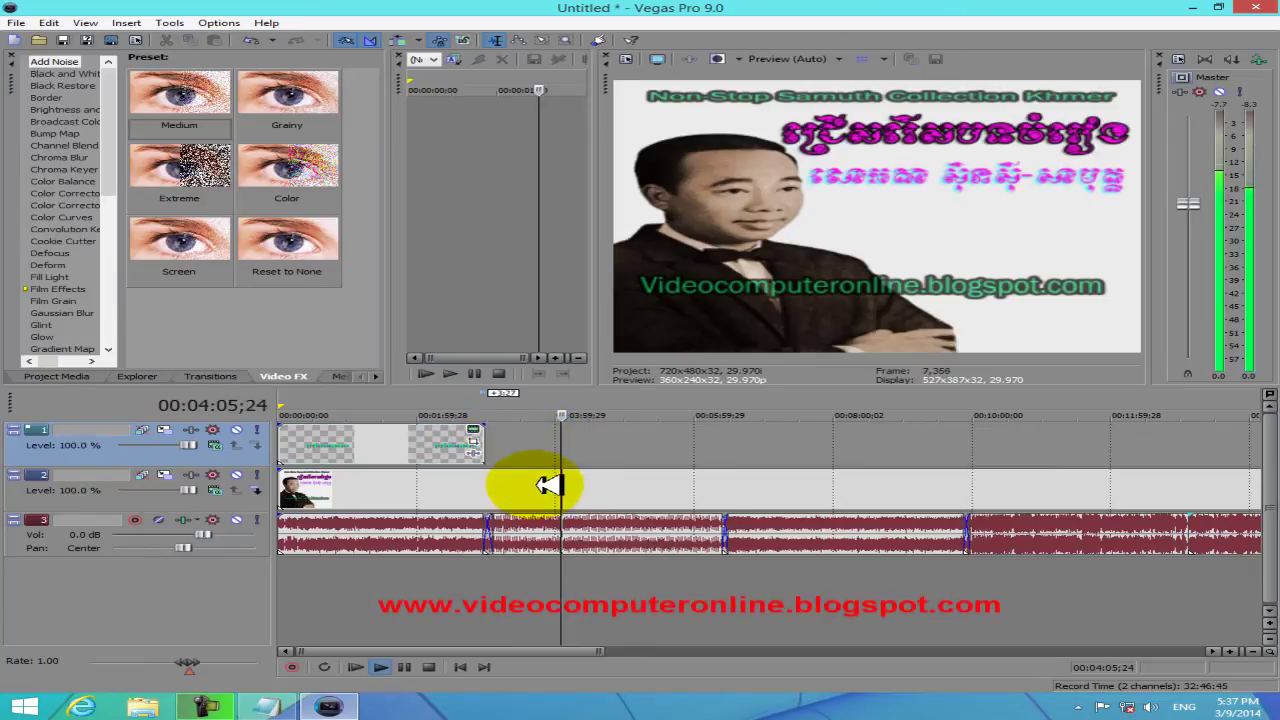
pyautogui.press('space')
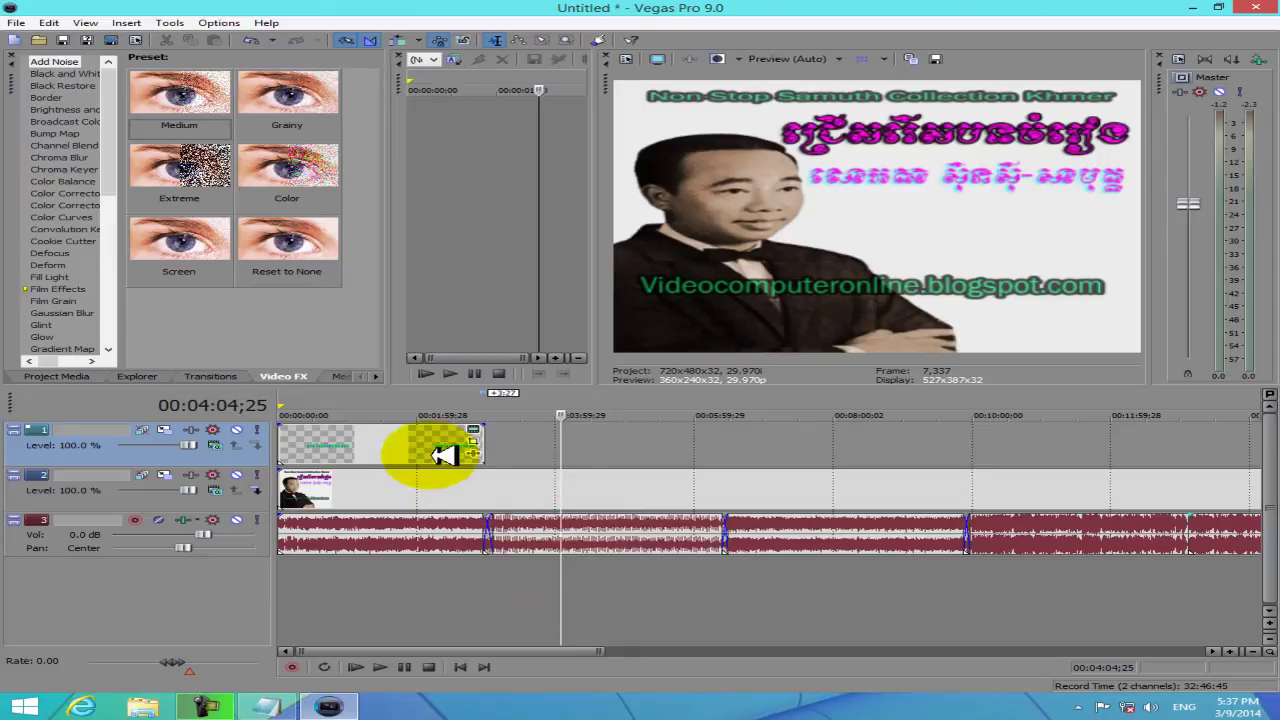
pyautogui.rightClick(400, 440)
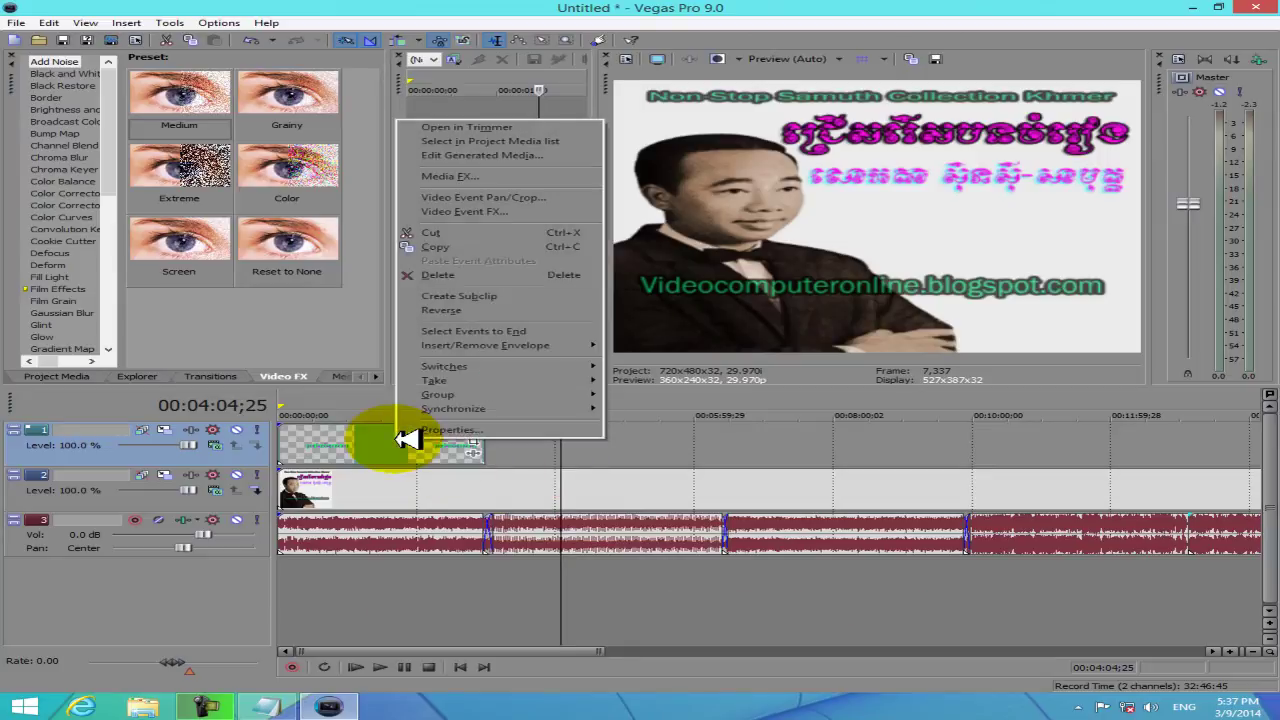
pyautogui.click(462, 247)
pyautogui.click(556, 449)
pyautogui.rightClick(557, 450)
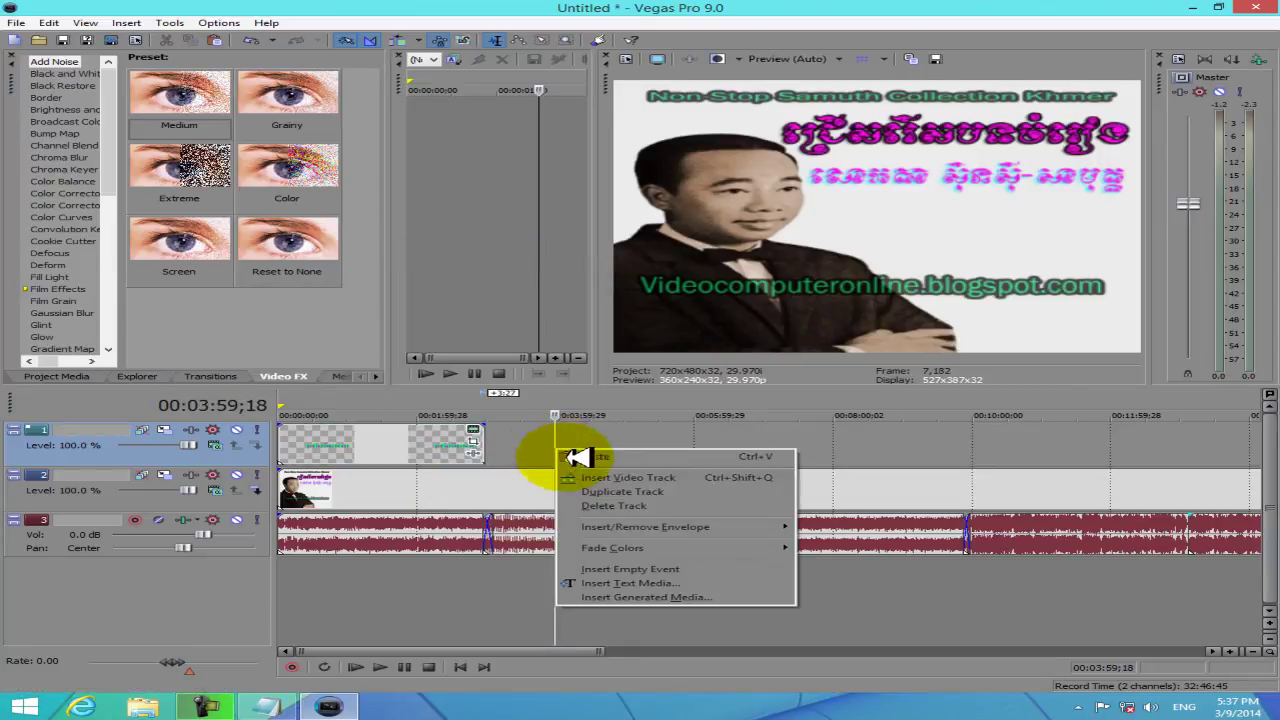
pyautogui.click(603, 457)
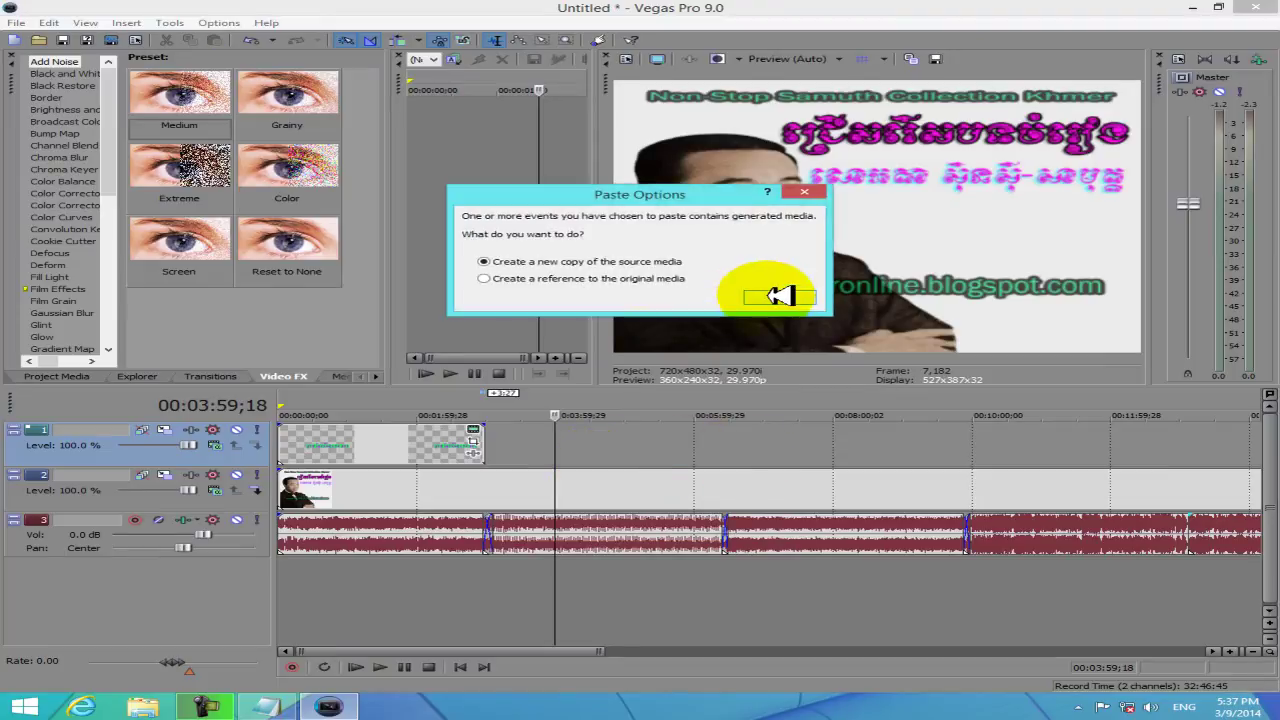
pyautogui.click(770, 298)
# Move the pasted title event about 44 seconds earlier over the second song and compare its text with the first title.
pyautogui.moveTo(586, 443); pyautogui.dragTo(538, 445)
pyautogui.click(528, 445)
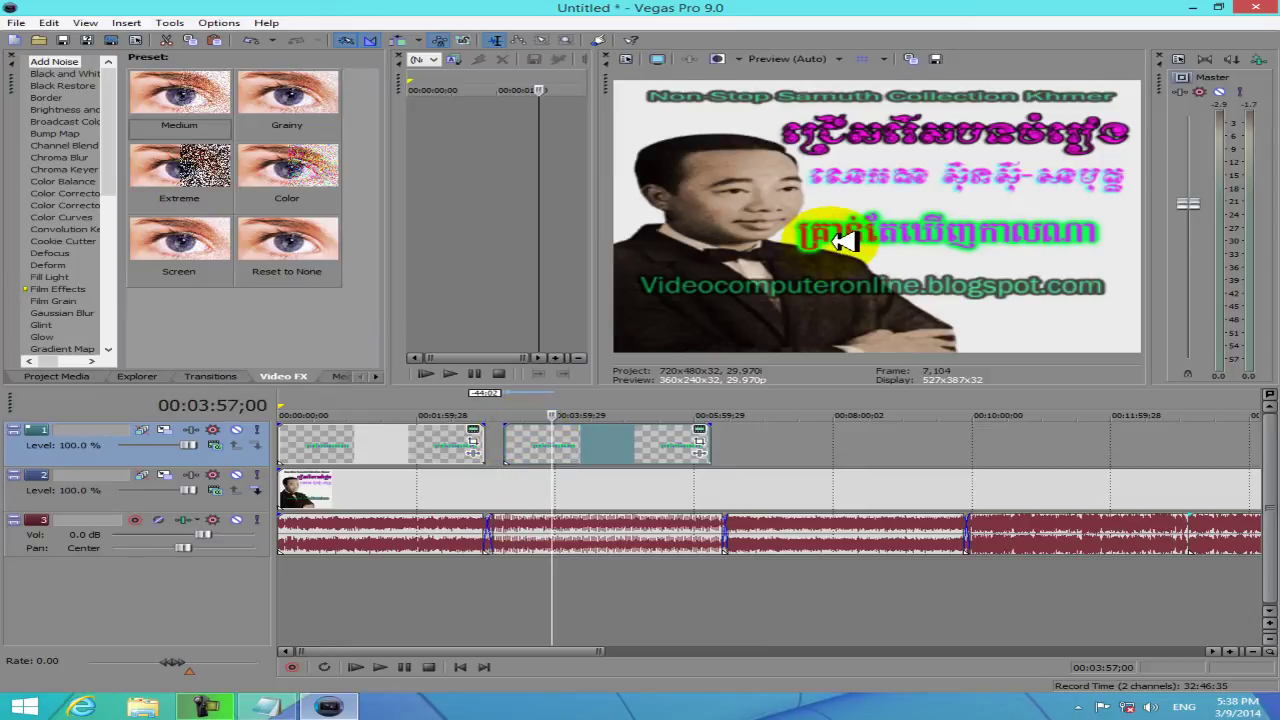
pyautogui.click(369, 455)
pyautogui.click(596, 449)
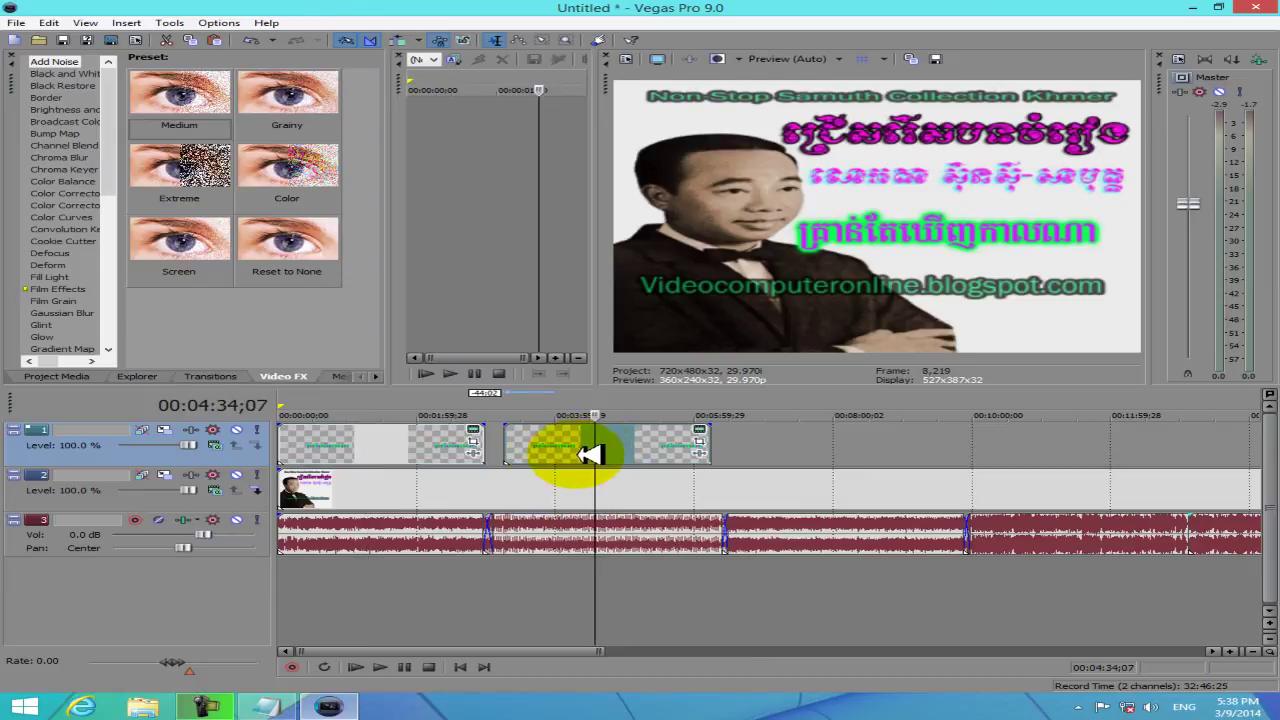
# Replace the text of the second song's title with "ផាត់ជាយបណ្តូលចិត្ត".
pyautogui.click(700, 430)
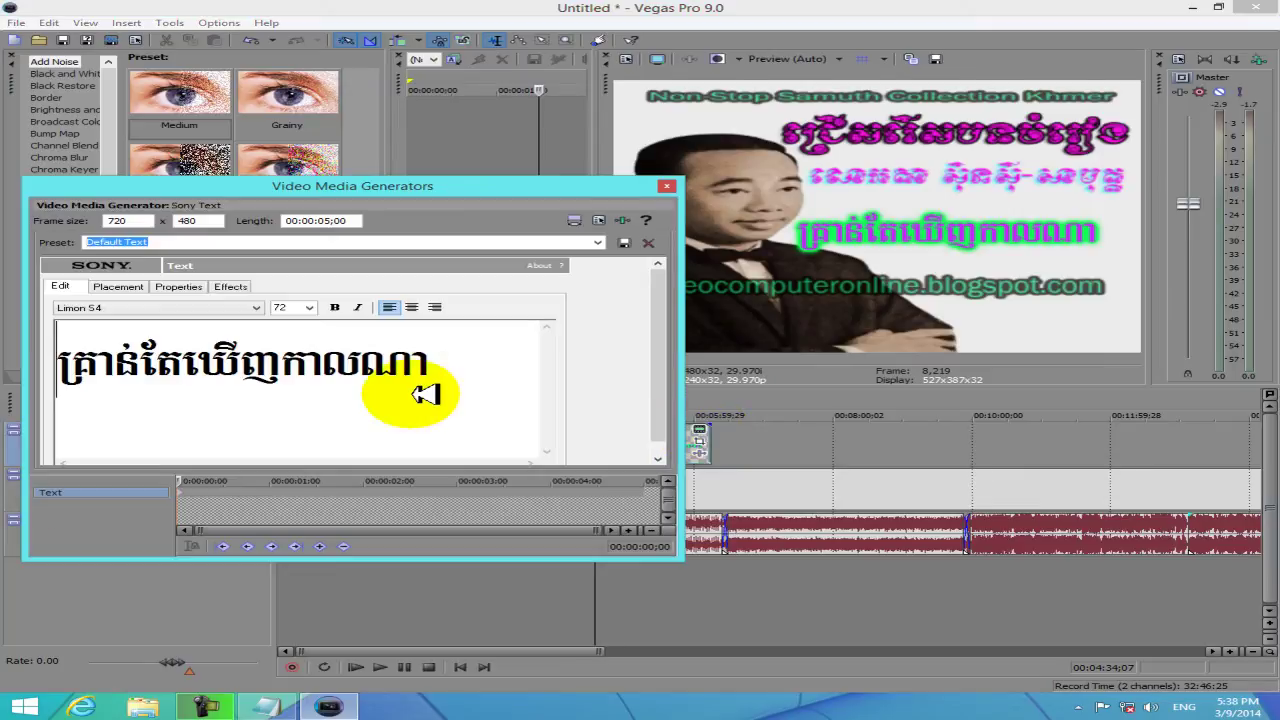
pyautogui.press('BackSpace')
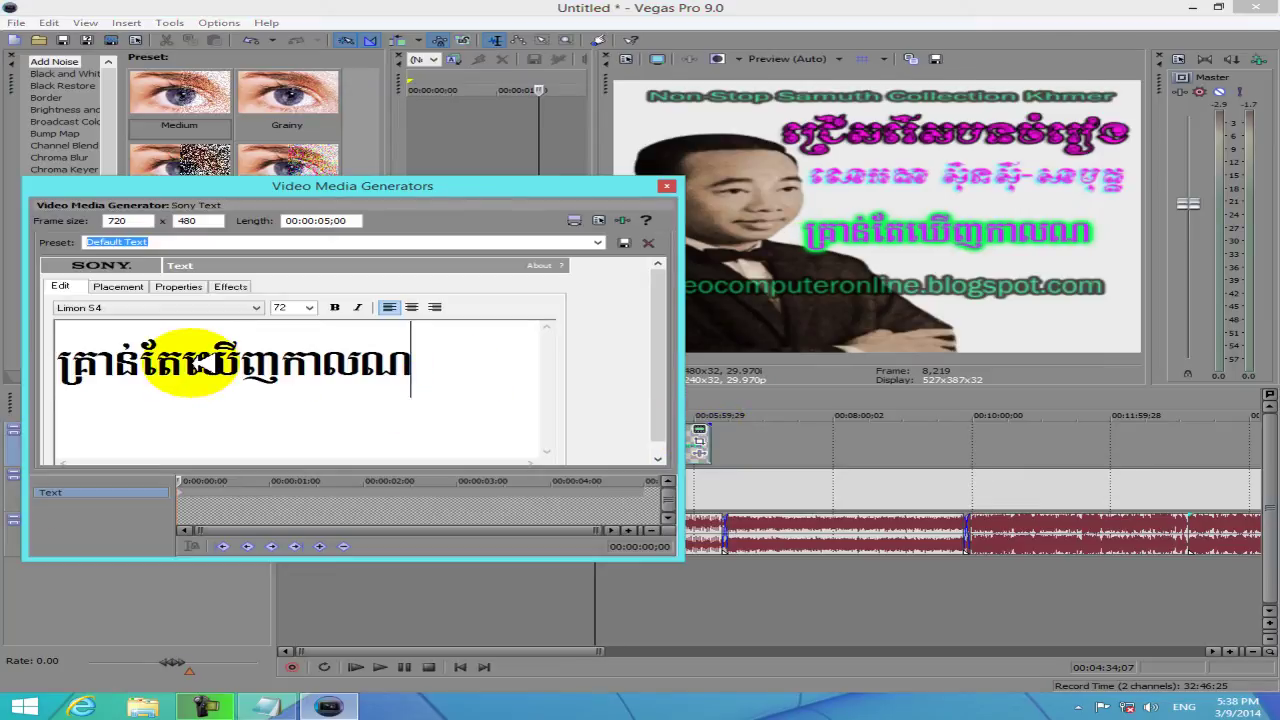
pyautogui.press('BackSpace')
pyautogui.press('BackSpace')
pyautogui.press('BackSpace')
pyautogui.press('BackSpace')
pyautogui.press('BackSpace')
pyautogui.press('BackSpace')
pyautogui.press('BackSpace')
pyautogui.press('BackSpace')
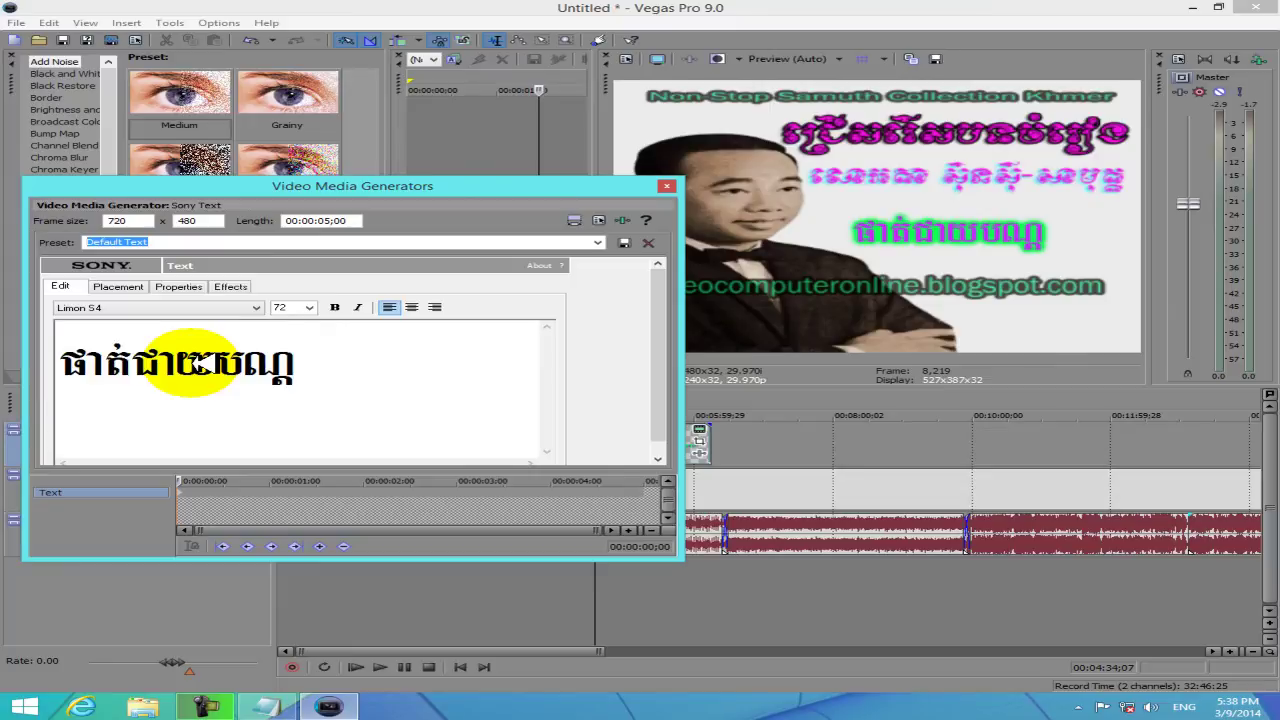
pyautogui.write('លចិ')
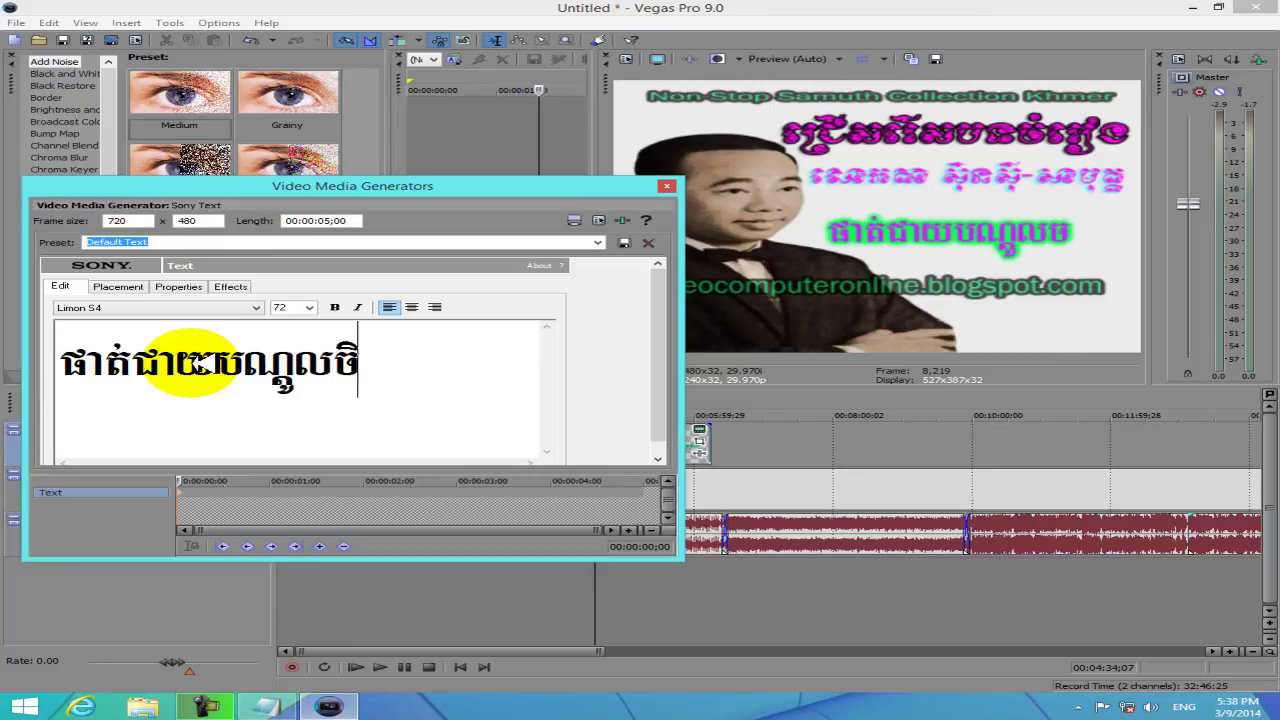
pyautogui.write('ត្ត')
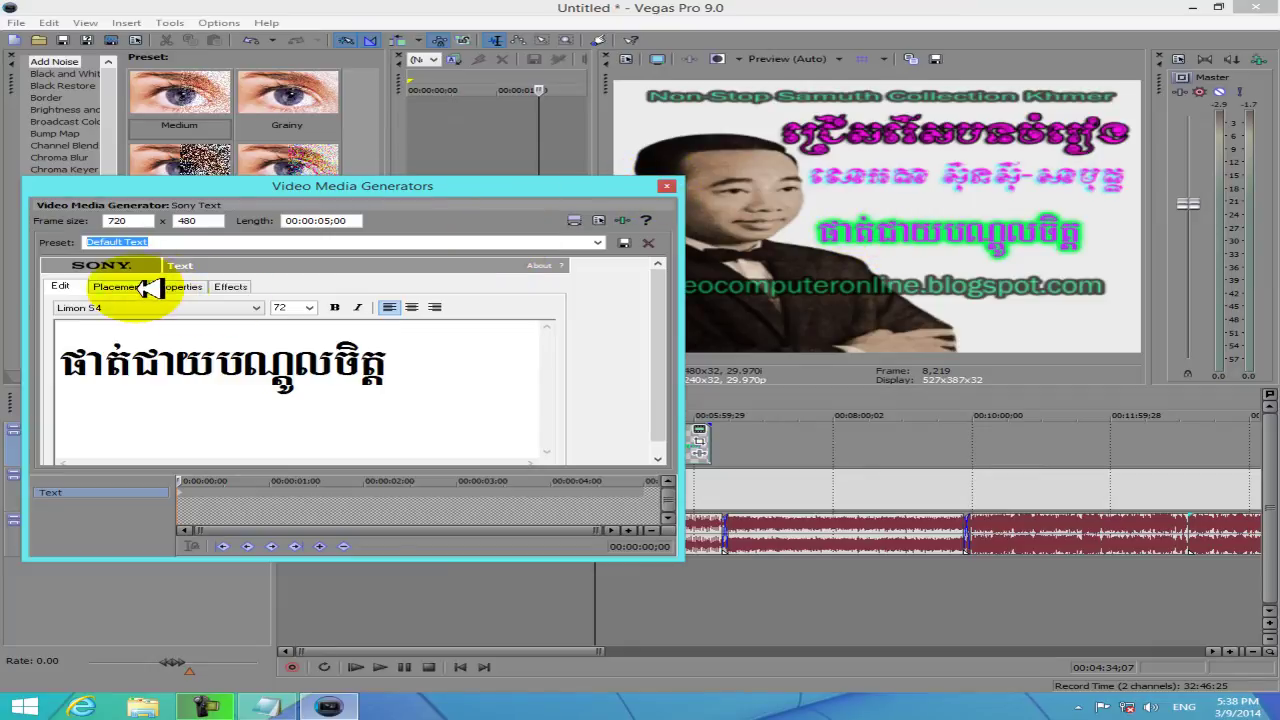
# Set the second title's text color to blue with R 38, G 27, B 255.
pyautogui.click(176, 286)
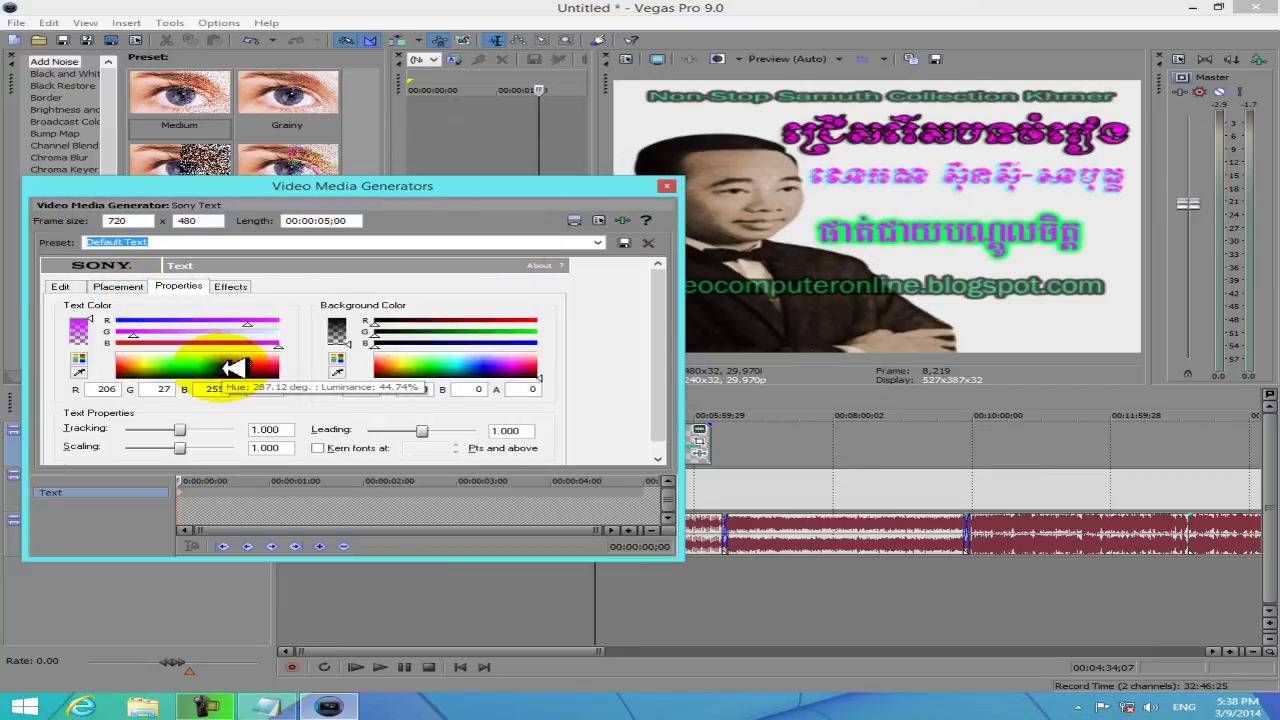
pyautogui.click(232, 364)
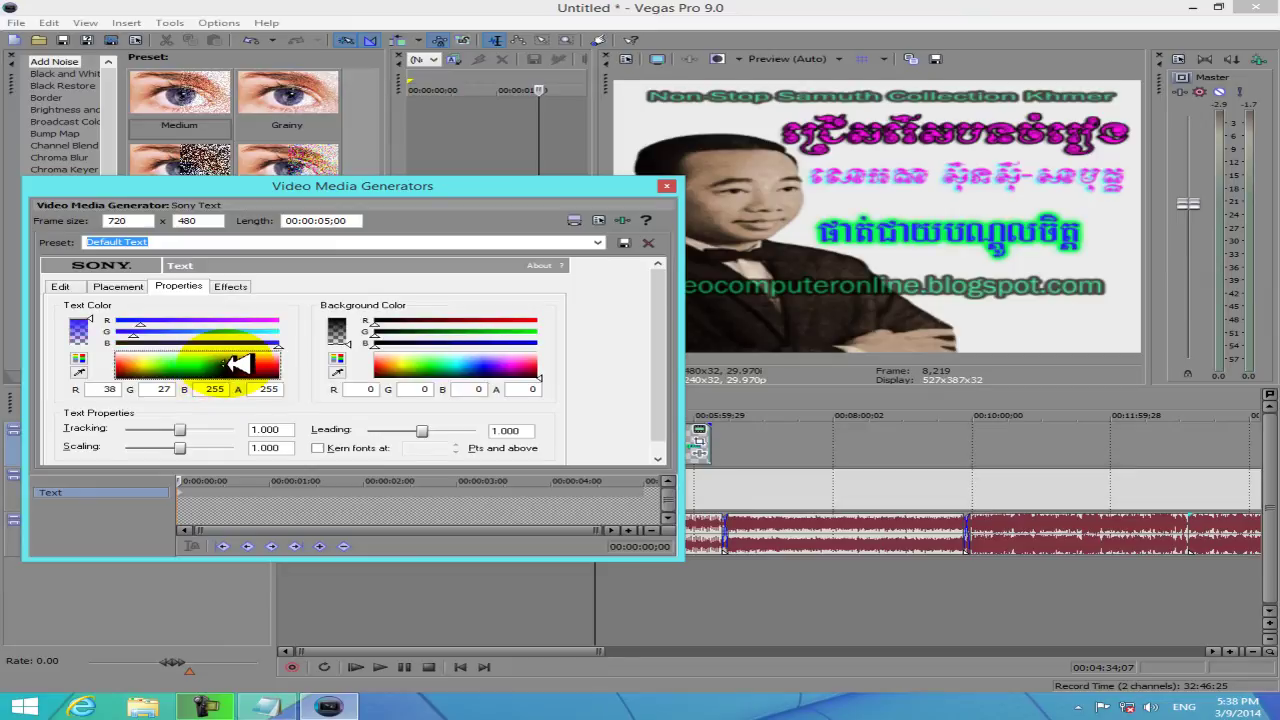
# Try a magenta outline and a bright green outline on the second title's text.
pyautogui.click(238, 286)
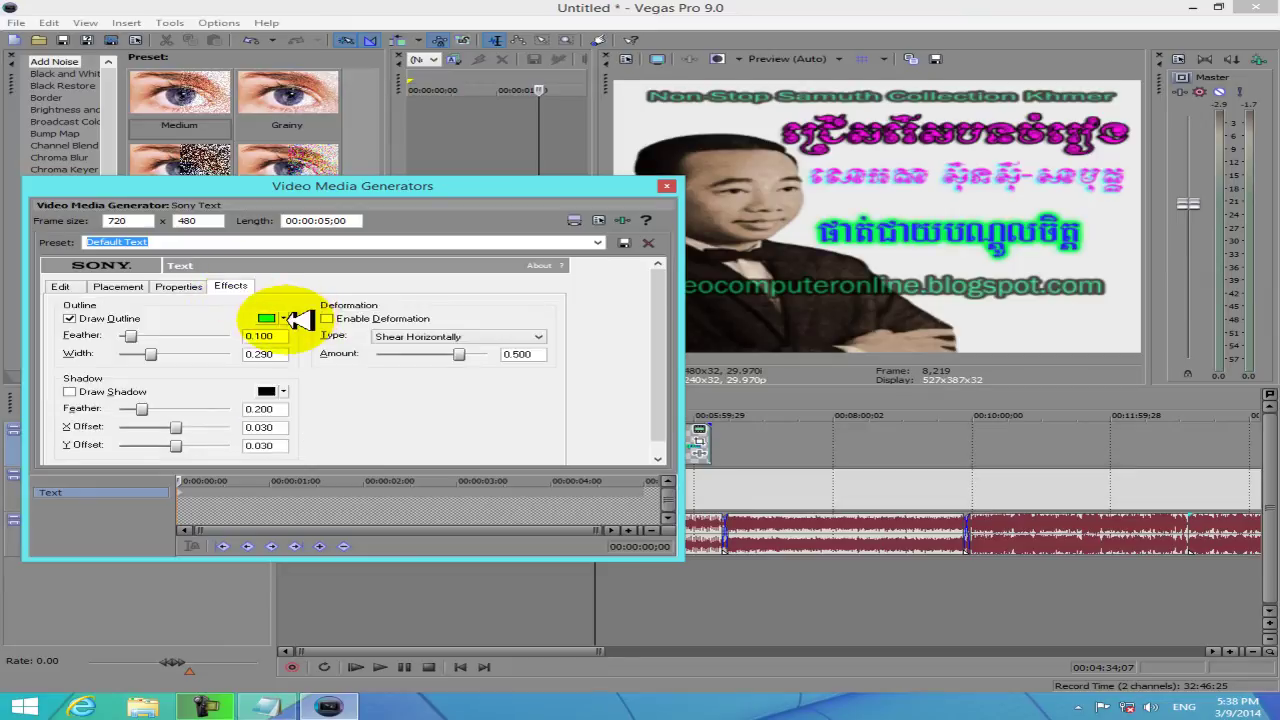
pyautogui.click(285, 318)
pyautogui.moveTo(345, 382); pyautogui.dragTo(440, 378)
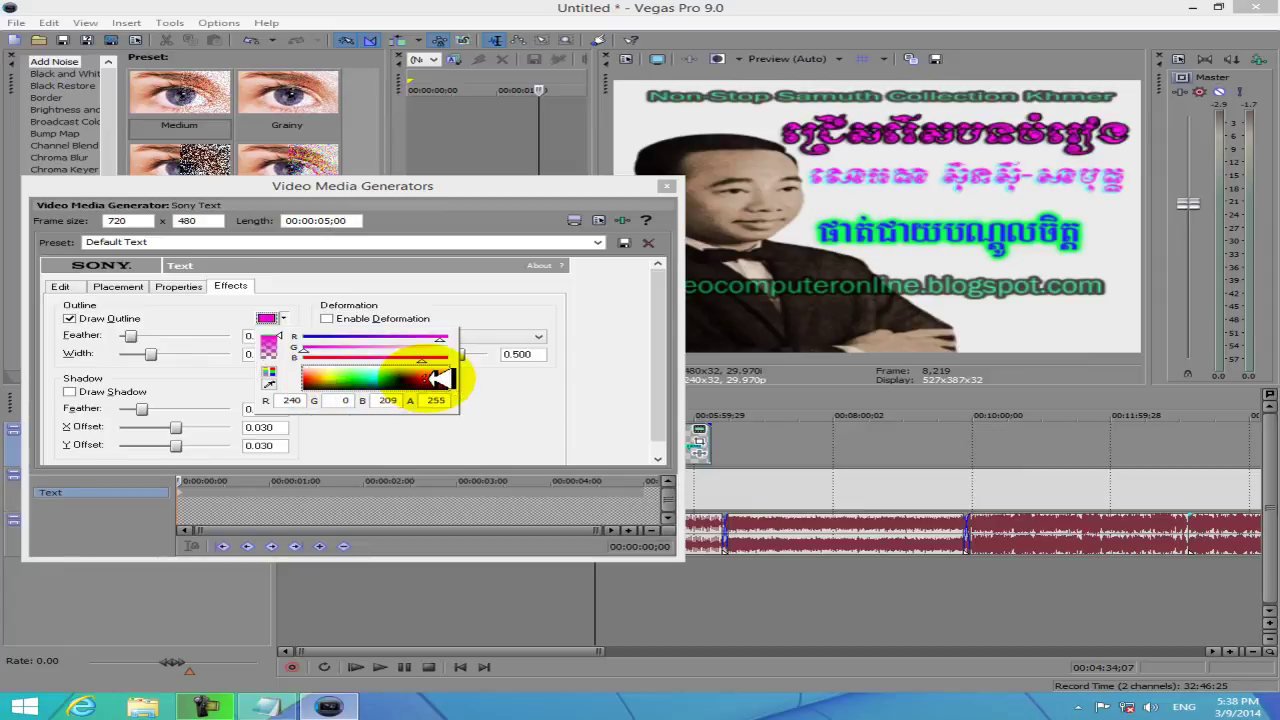
pyautogui.click(514, 380)
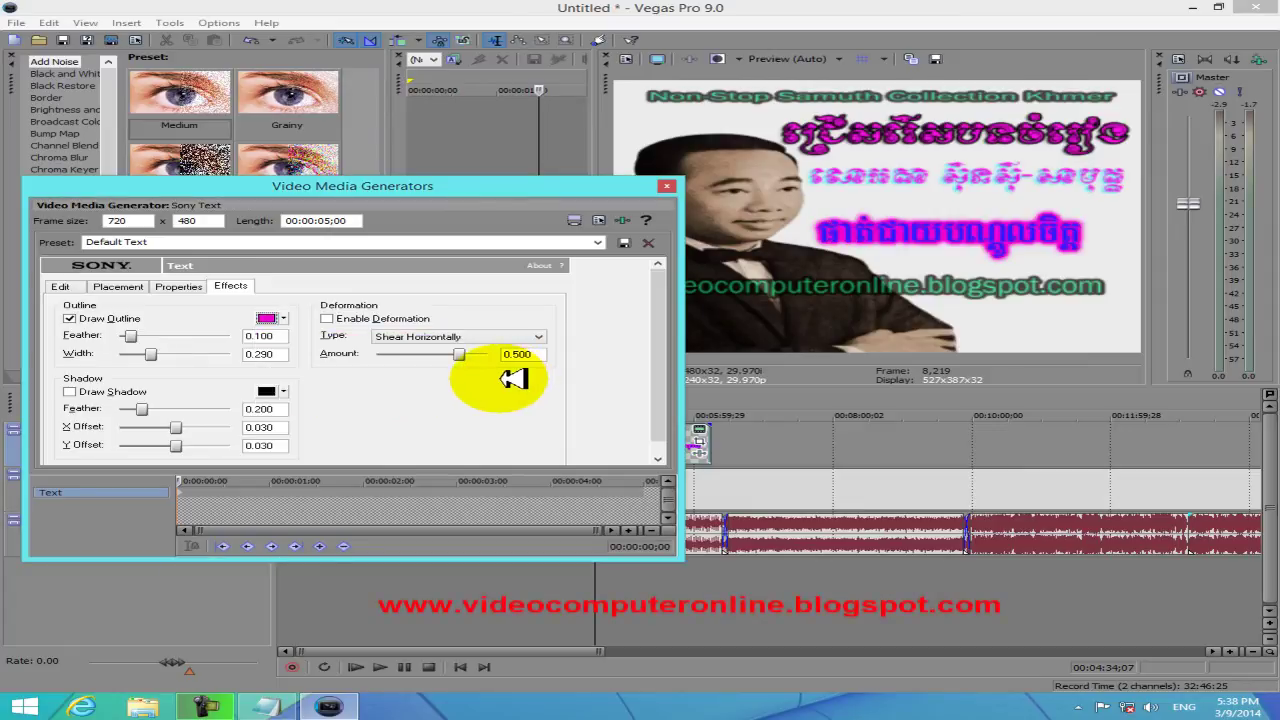
pyautogui.click(281, 318)
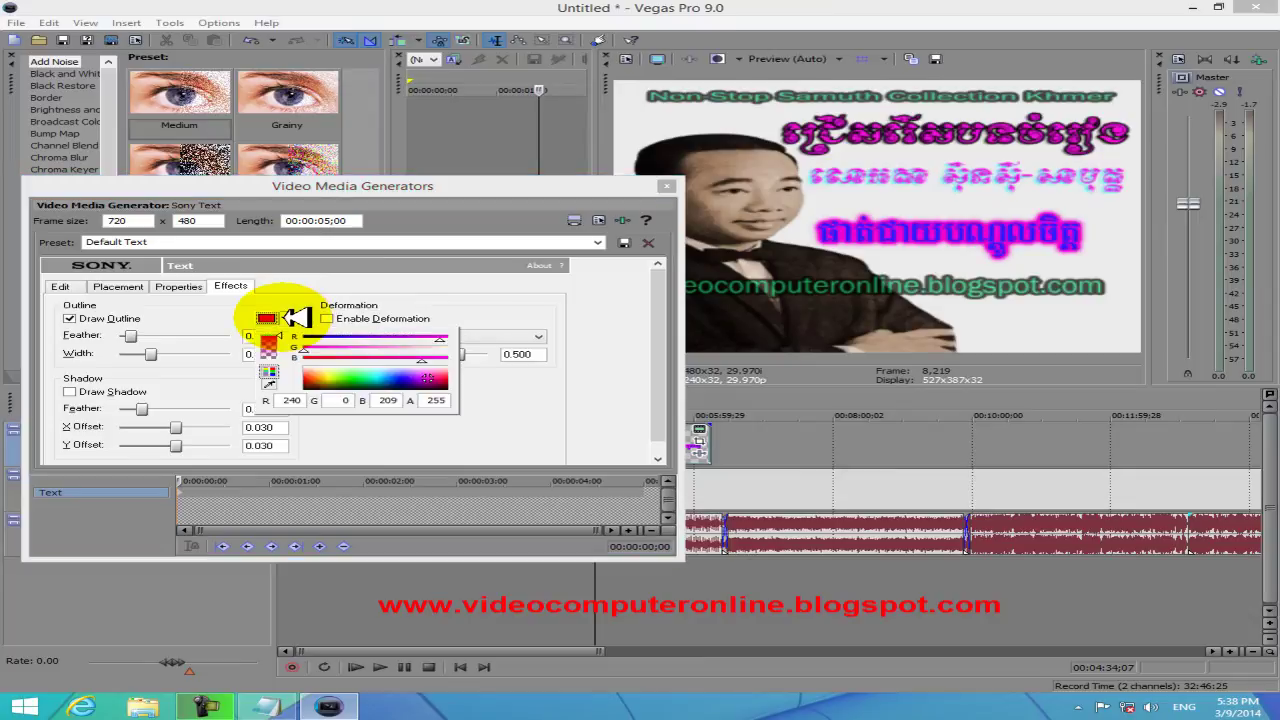
pyautogui.click(355, 380)
pyautogui.click(543, 375)
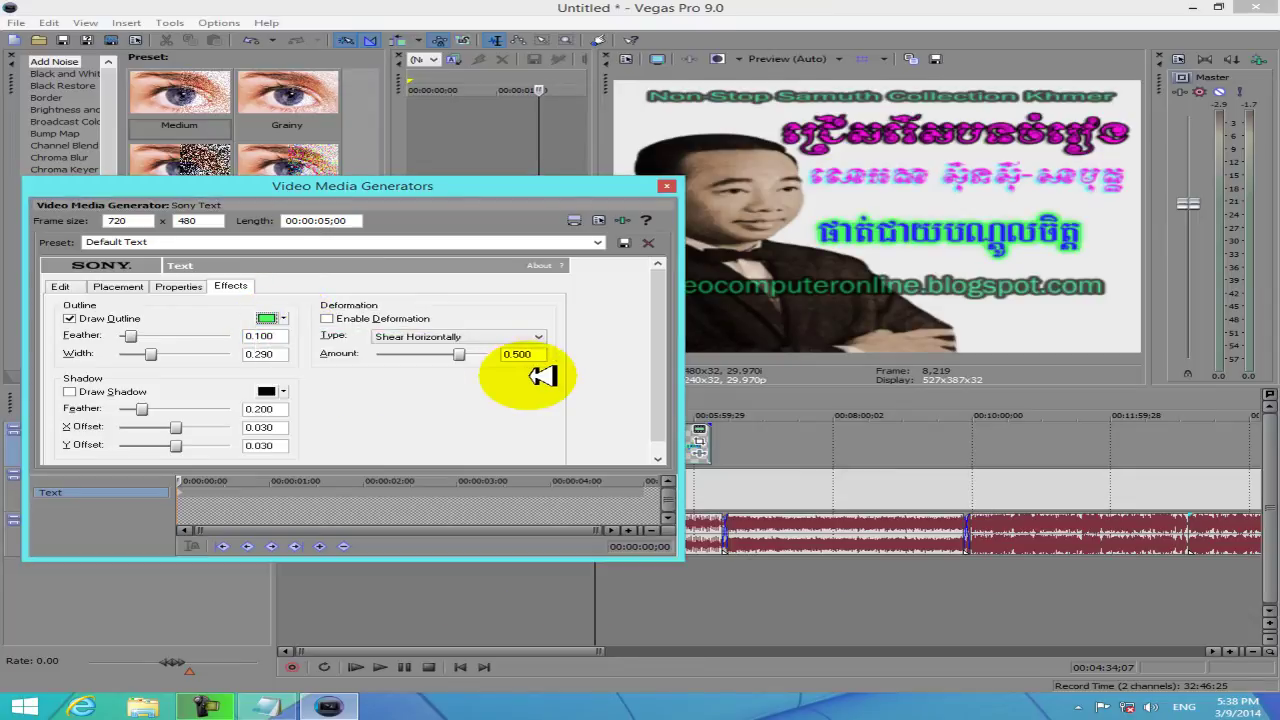
# Set the second title's outline color to orange-red and close its text settings.
pyautogui.click(283, 318)
pyautogui.click(318, 377)
pyautogui.click(505, 383)
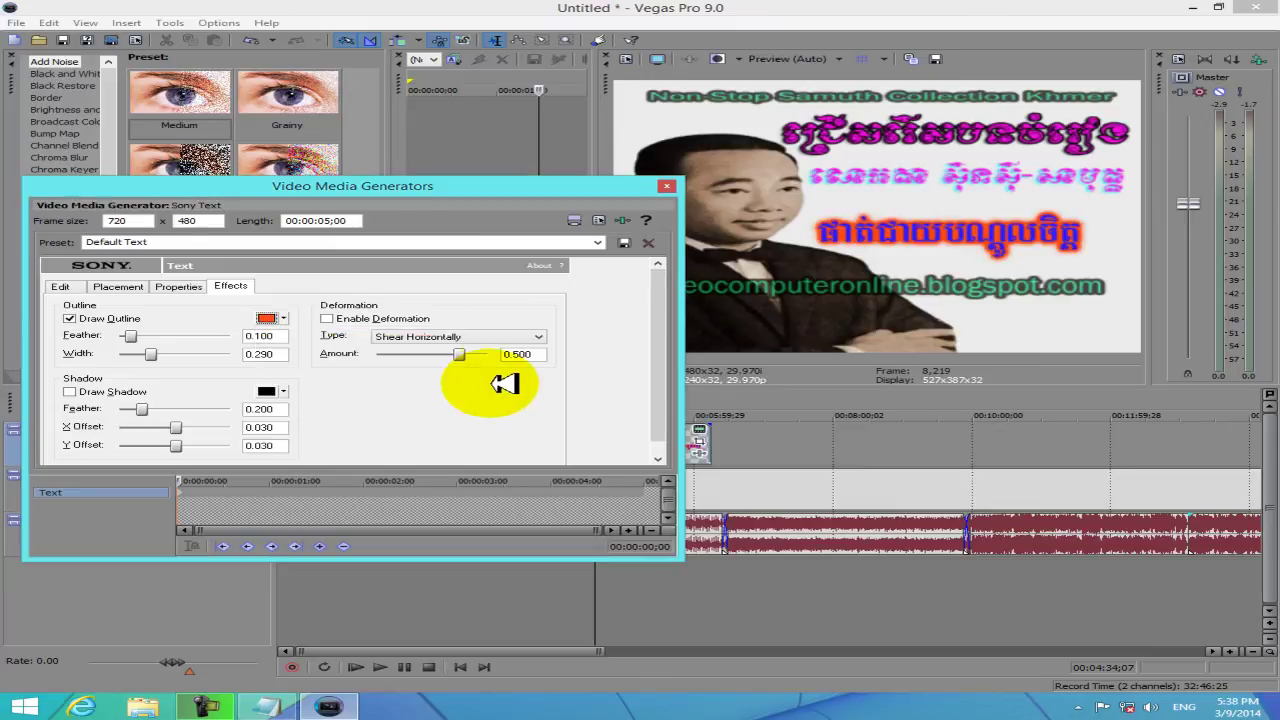
pyautogui.click(673, 186)
# Play the second title over the cover picture, and stop playback at about 00:07:14 in the third song.
pyautogui.press('space')
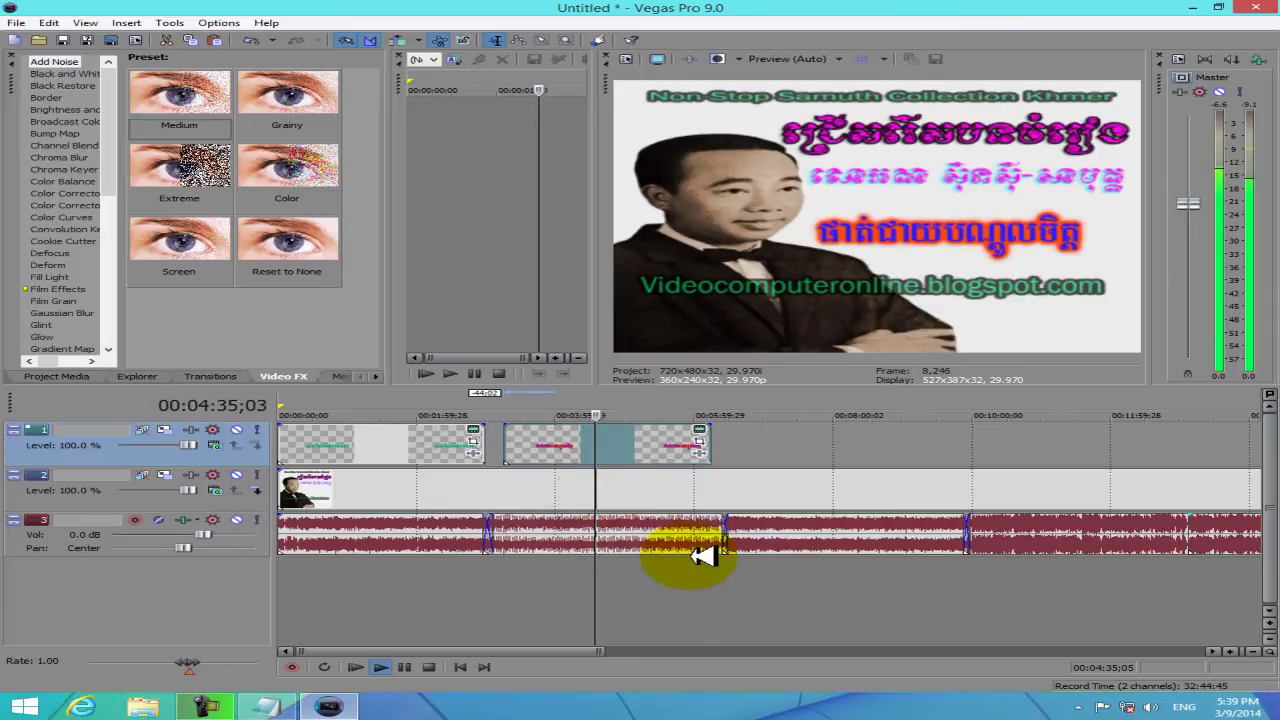
pyautogui.click(661, 572)
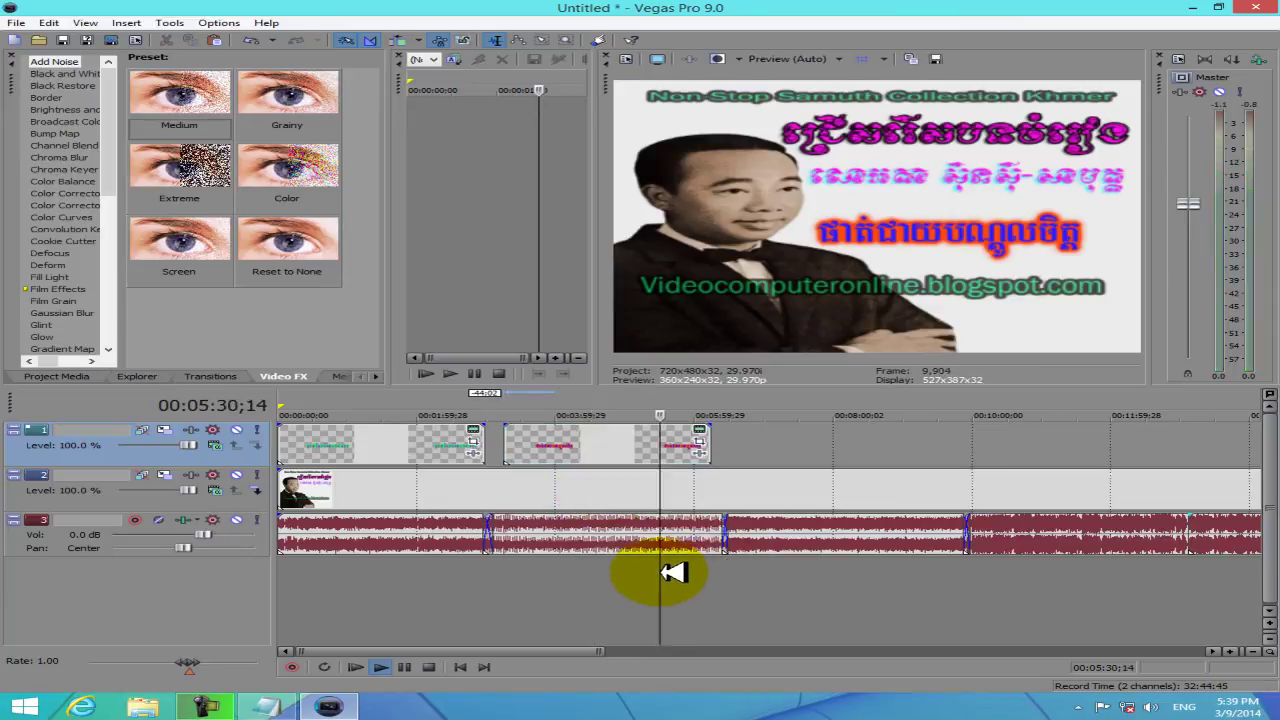
pyautogui.click(781, 569)
pyautogui.press('space')
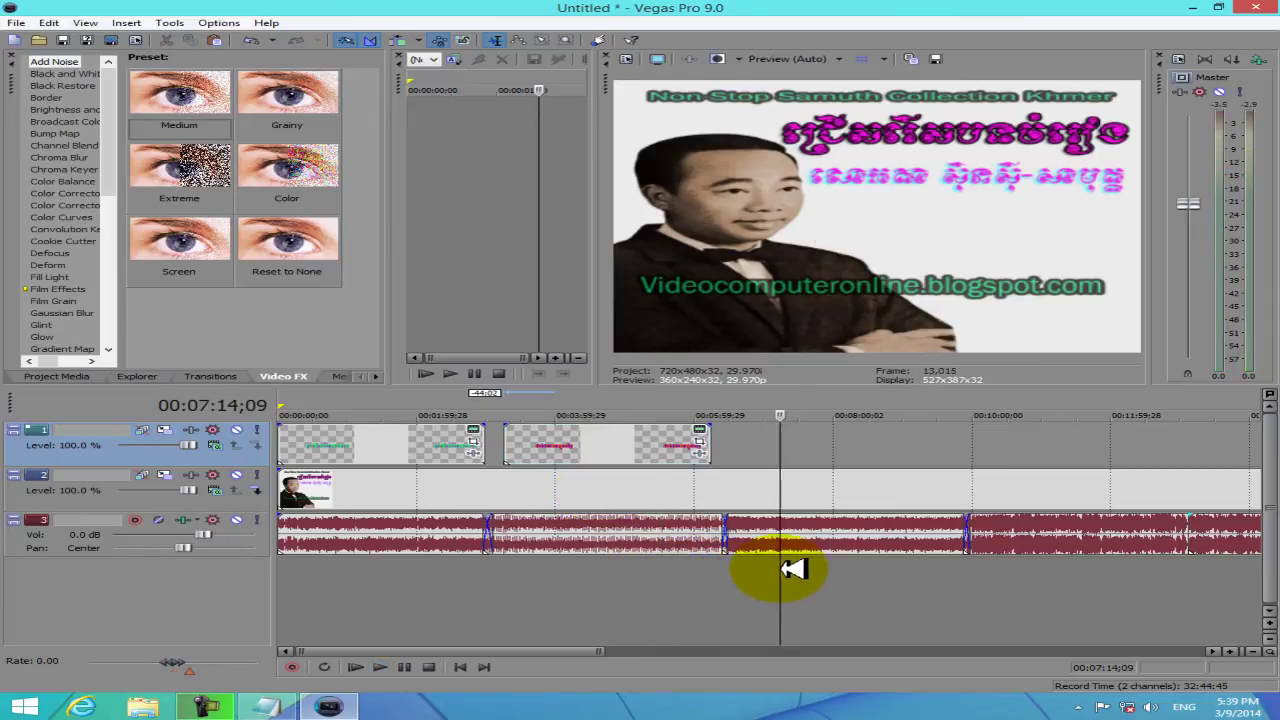
# Paste another title event on the text track, move it over the third song, and extend its end by about 21 seconds.
pyautogui.press('space')
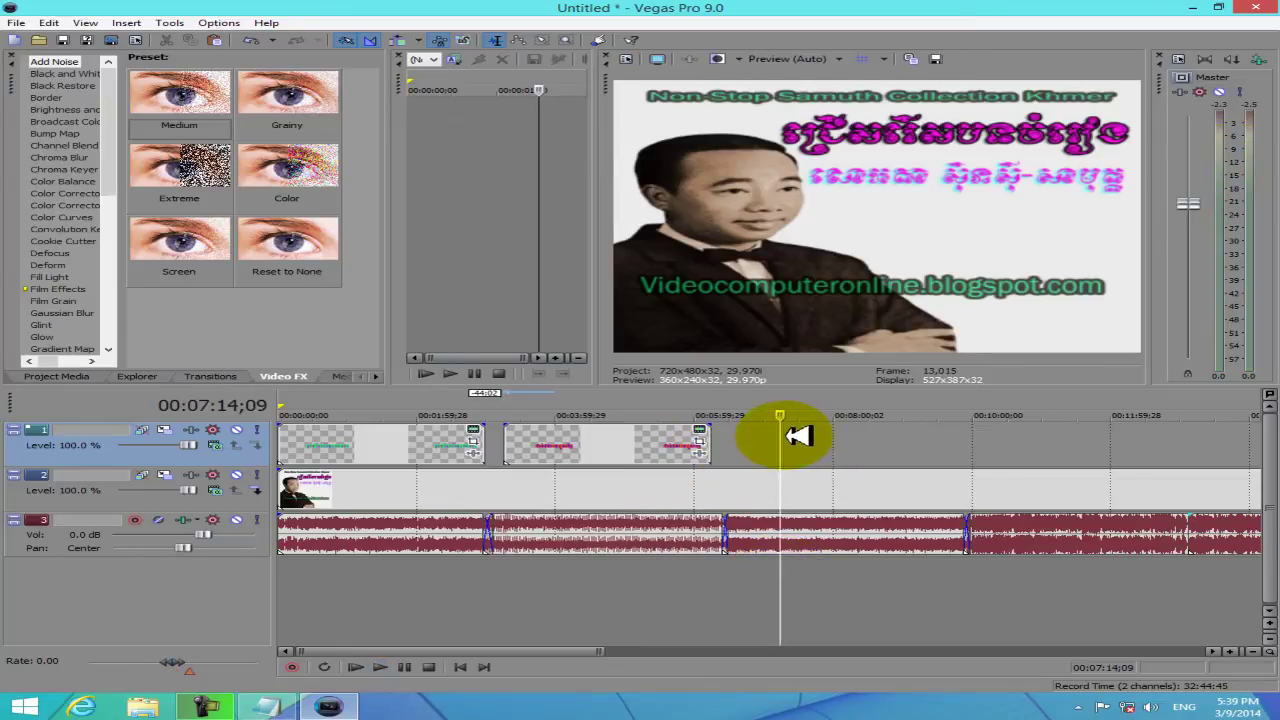
pyautogui.hotkey('ctrl', 'v')
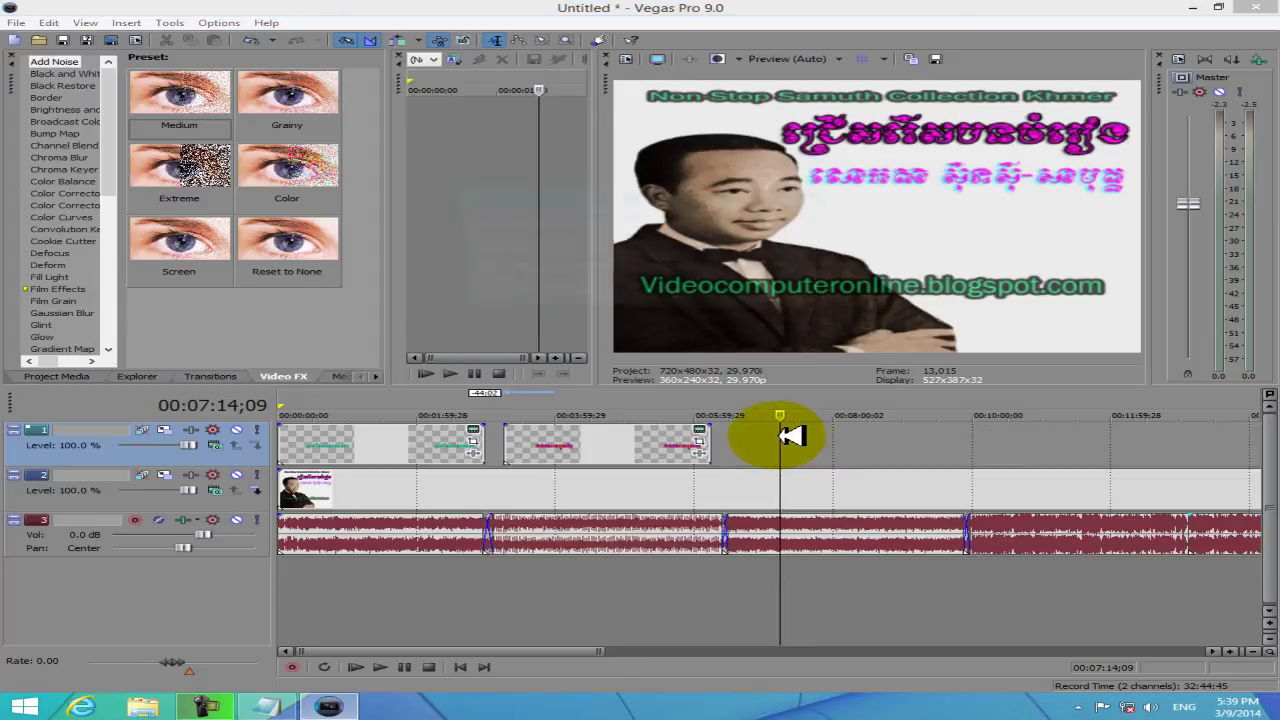
pyautogui.click(772, 294)
pyautogui.moveTo(808, 434)
pyautogui.mouseDown()
pyautogui.moveTo(775, 443)
pyautogui.moveTo(973, 441)
pyautogui.mouseUp()
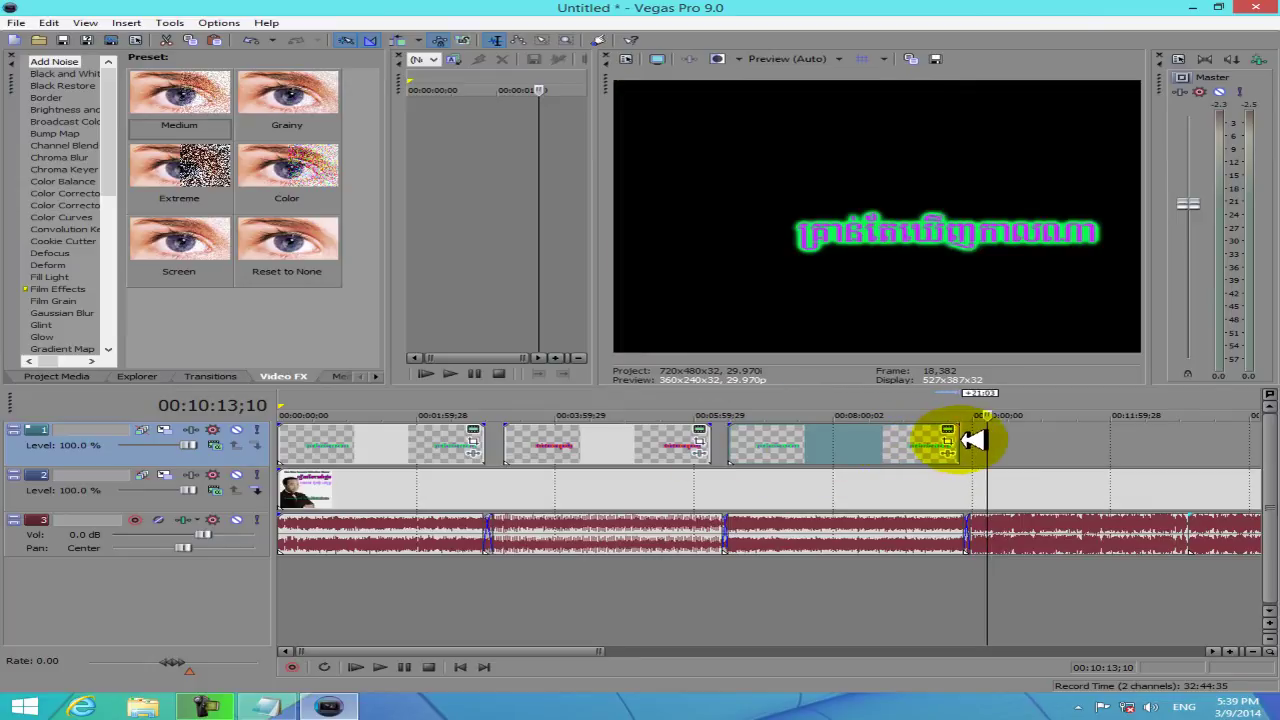
# Replace the text of the third song's title with "ស្មោះប៉ុណ្ណឹងហើយ".
pyautogui.click(815, 455)
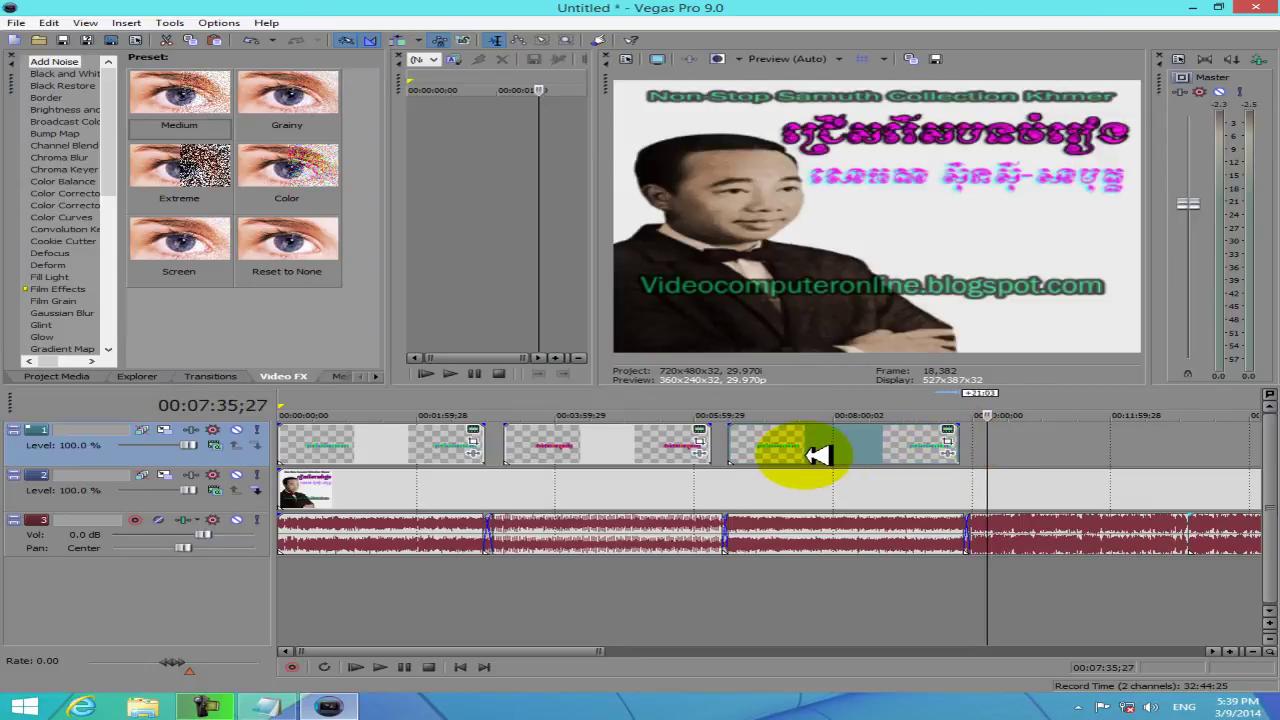
pyautogui.click(947, 432)
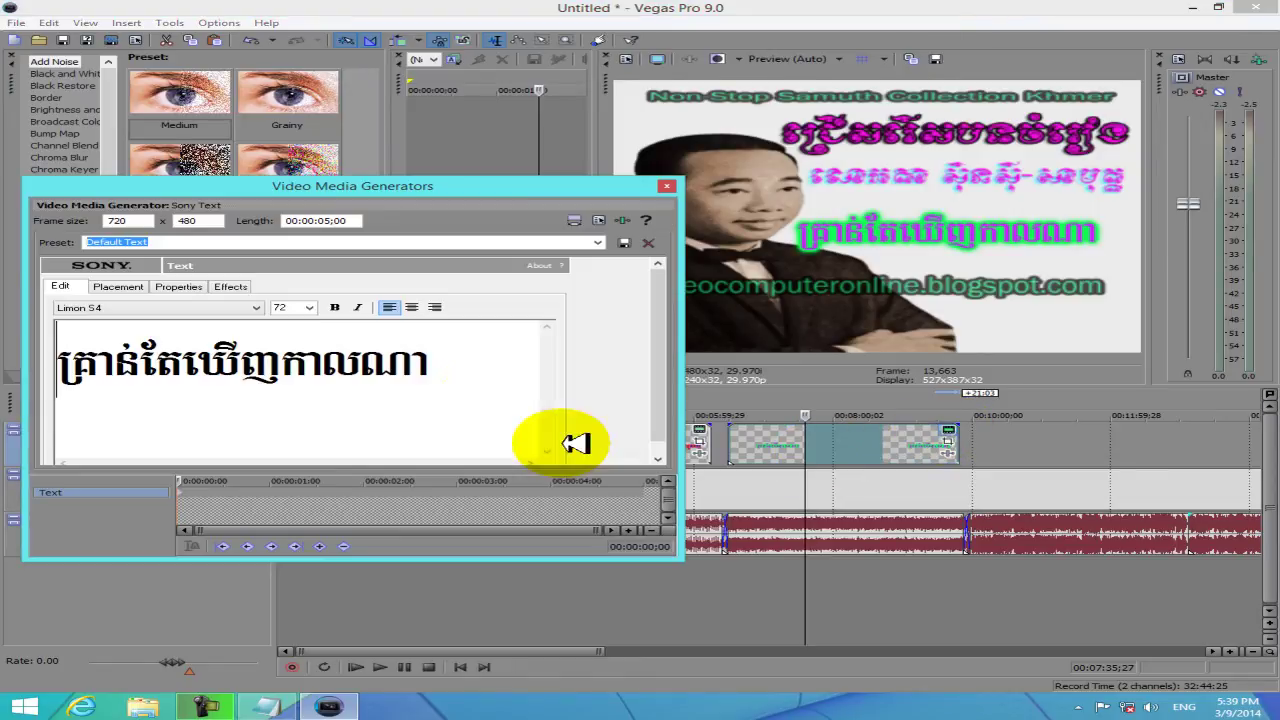
pyautogui.click(56, 368)
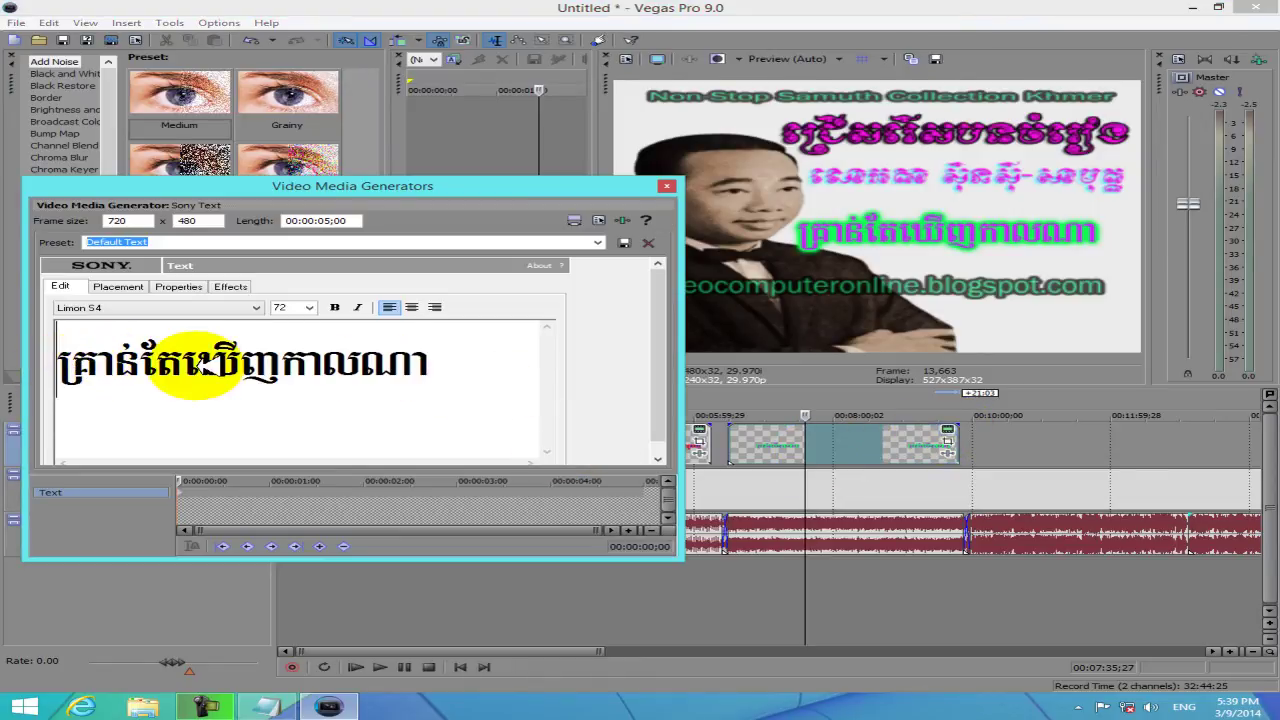
pyautogui.press('Delete')
pyautogui.press('Delete')
pyautogui.press('Delete')
pyautogui.press('Delete')
pyautogui.press('Delete')
pyautogui.press('Delete')
pyautogui.press('Delete')
pyautogui.press('Delete')
pyautogui.press('Delete')
pyautogui.press('Delete')
pyautogui.press('Delete')
pyautogui.press('Delete')
pyautogui.press('Delete')
pyautogui.press('Delete')
pyautogui.press('Delete')
pyautogui.press('Delete')
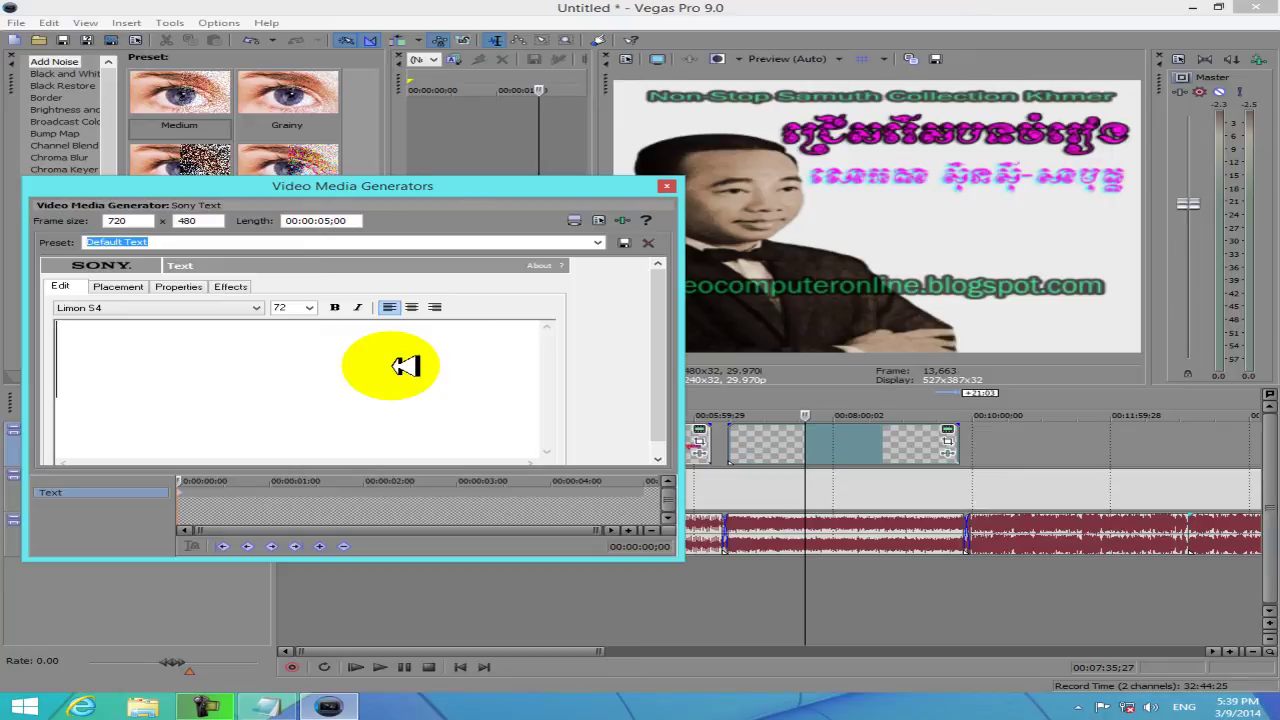
pyautogui.write('េស')
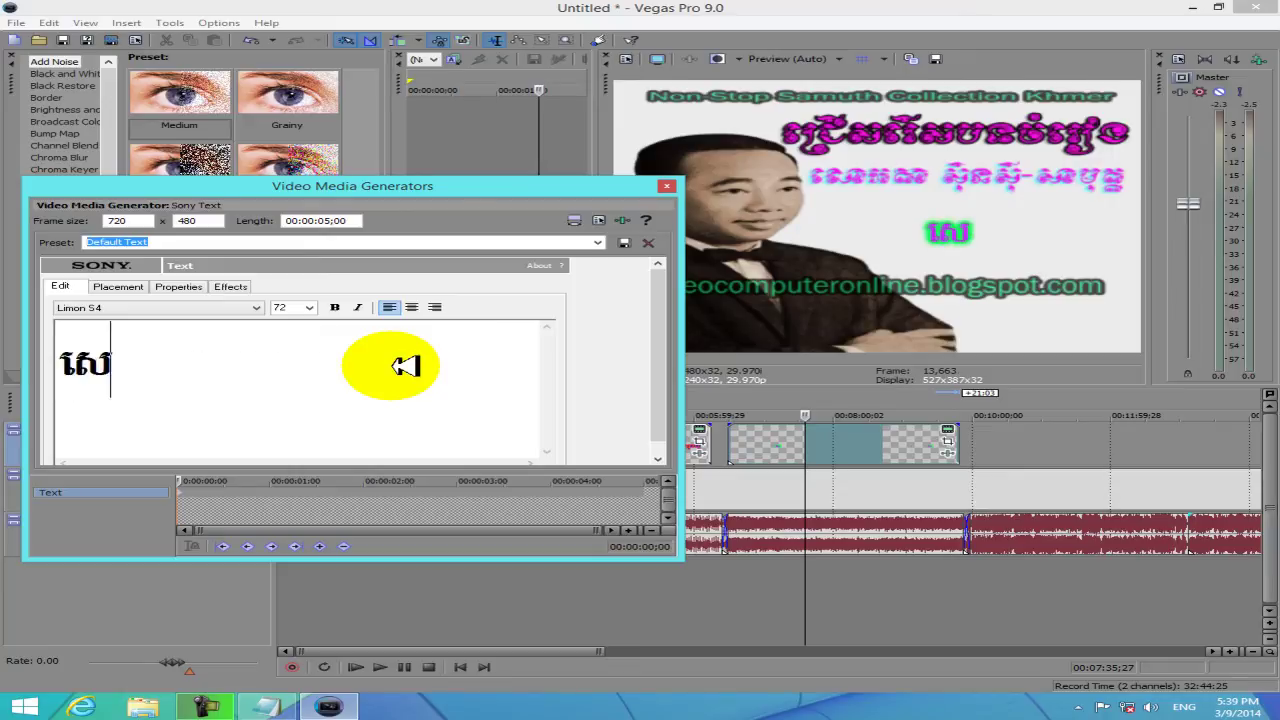
pyautogui.write('្ទាះប')
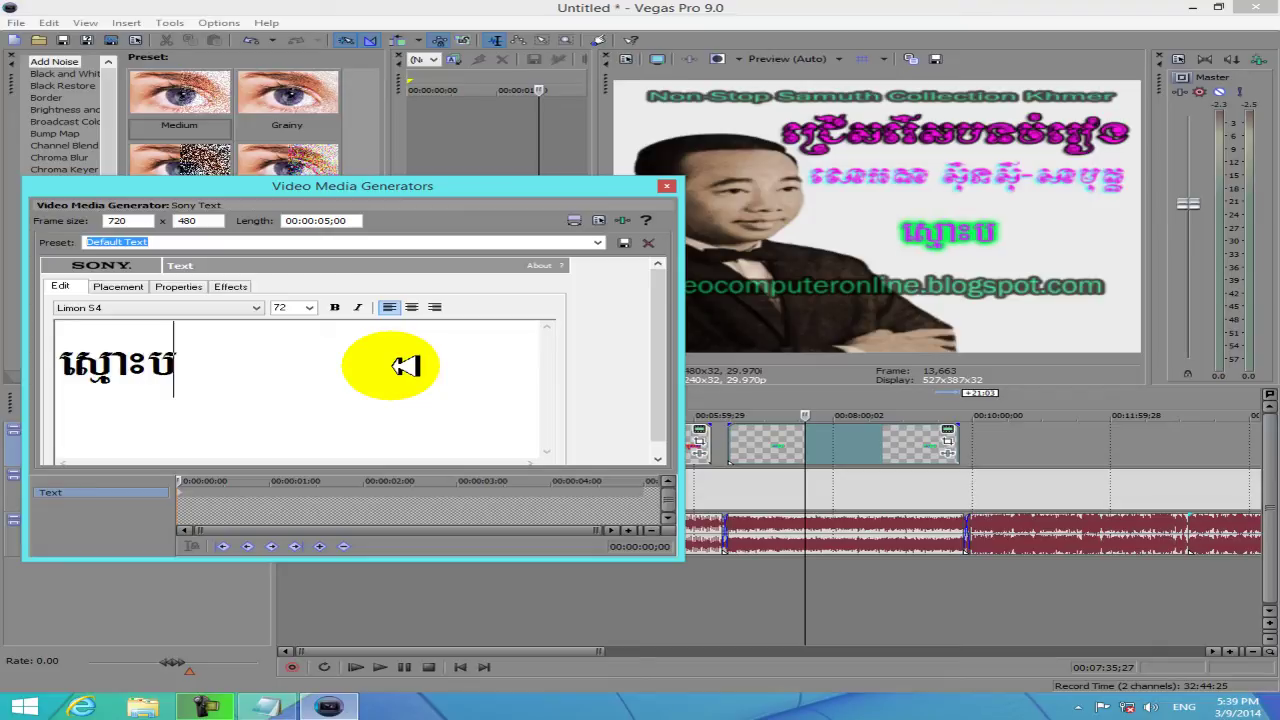
pyautogui.write('៊ុណ')
pyautogui.write('្ណីងហេ')
pyautogui.write('យ')
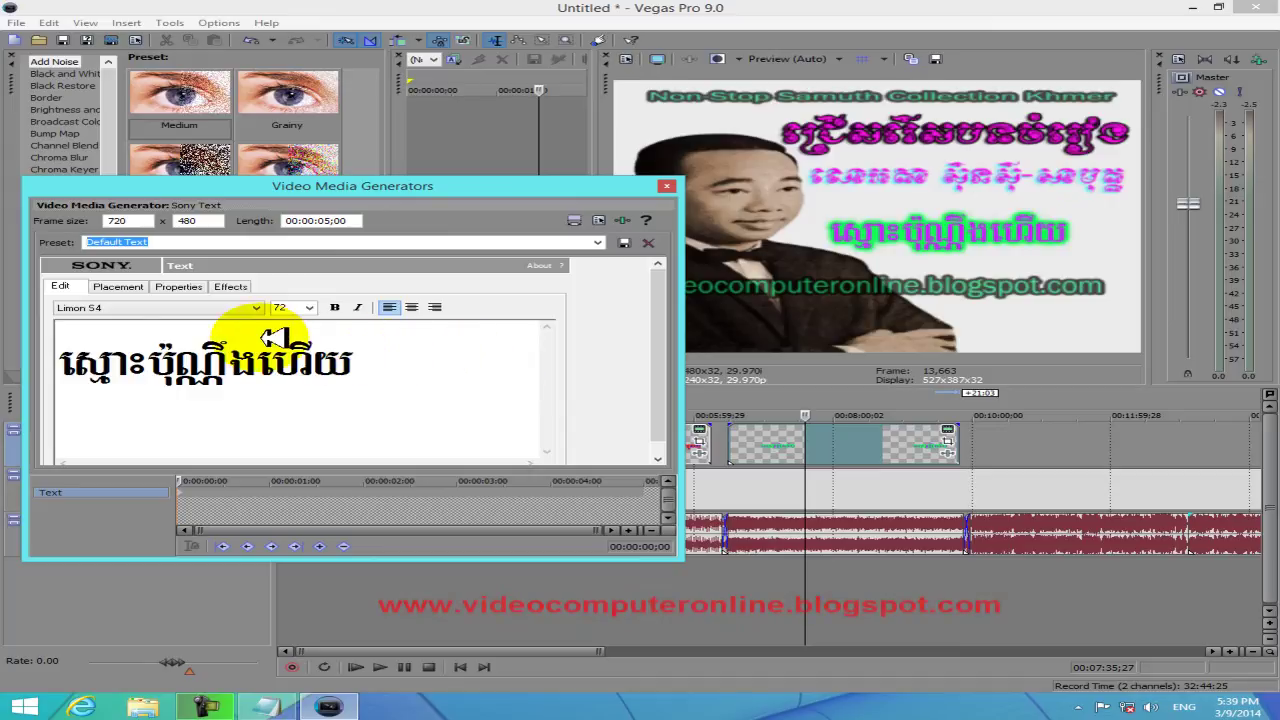
# Color the third title's text green (R 13, G 255, B 64) and its outline blue.
pyautogui.click(180, 286)
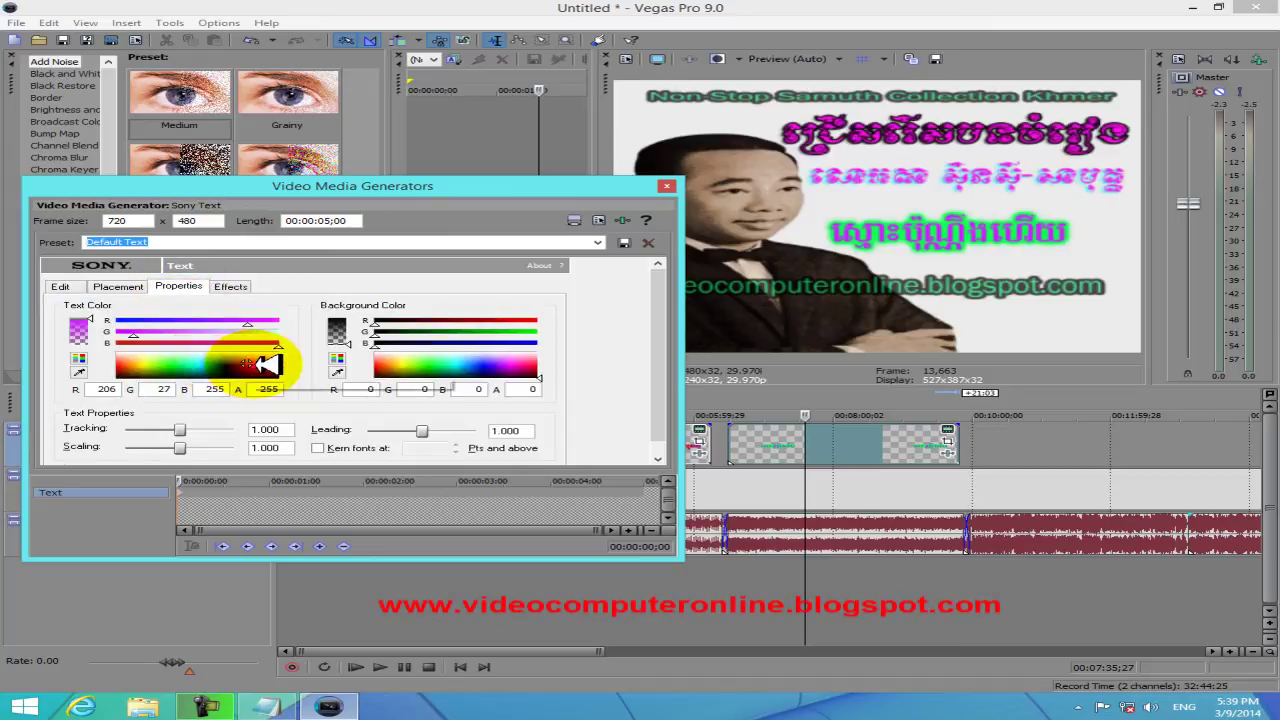
pyautogui.click(177, 363)
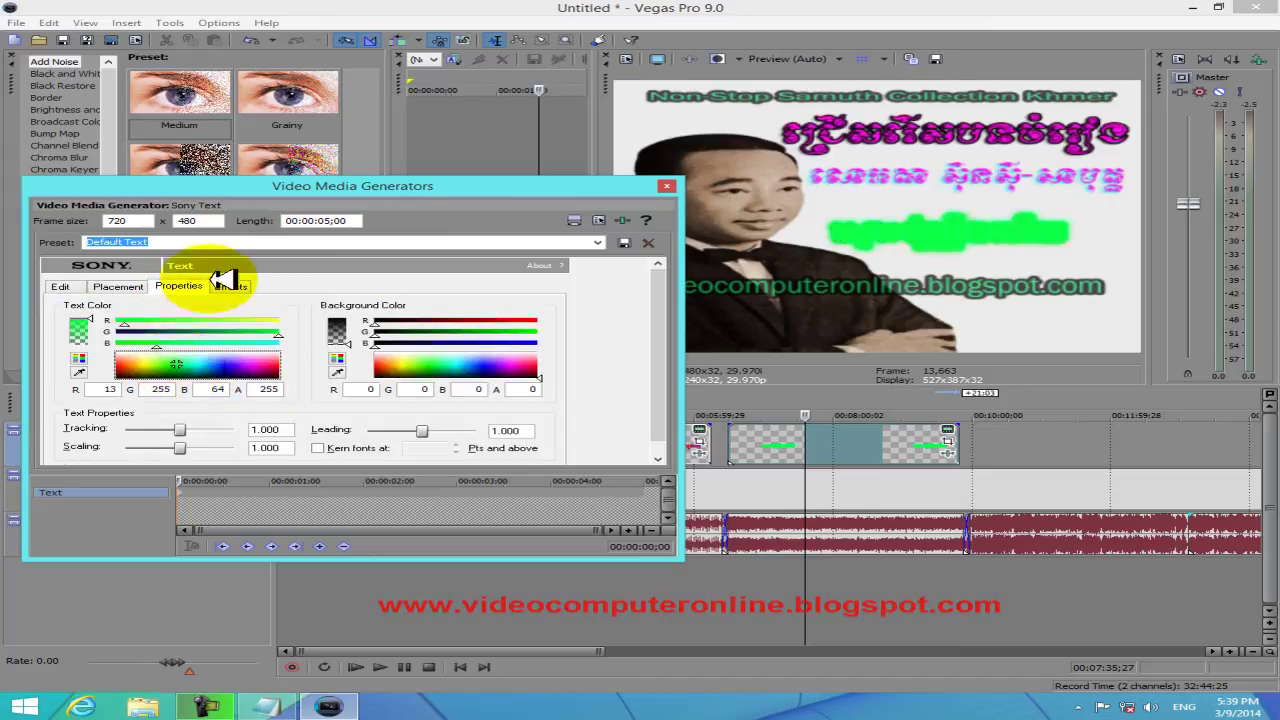
pyautogui.click(229, 286)
pyautogui.click(270, 318)
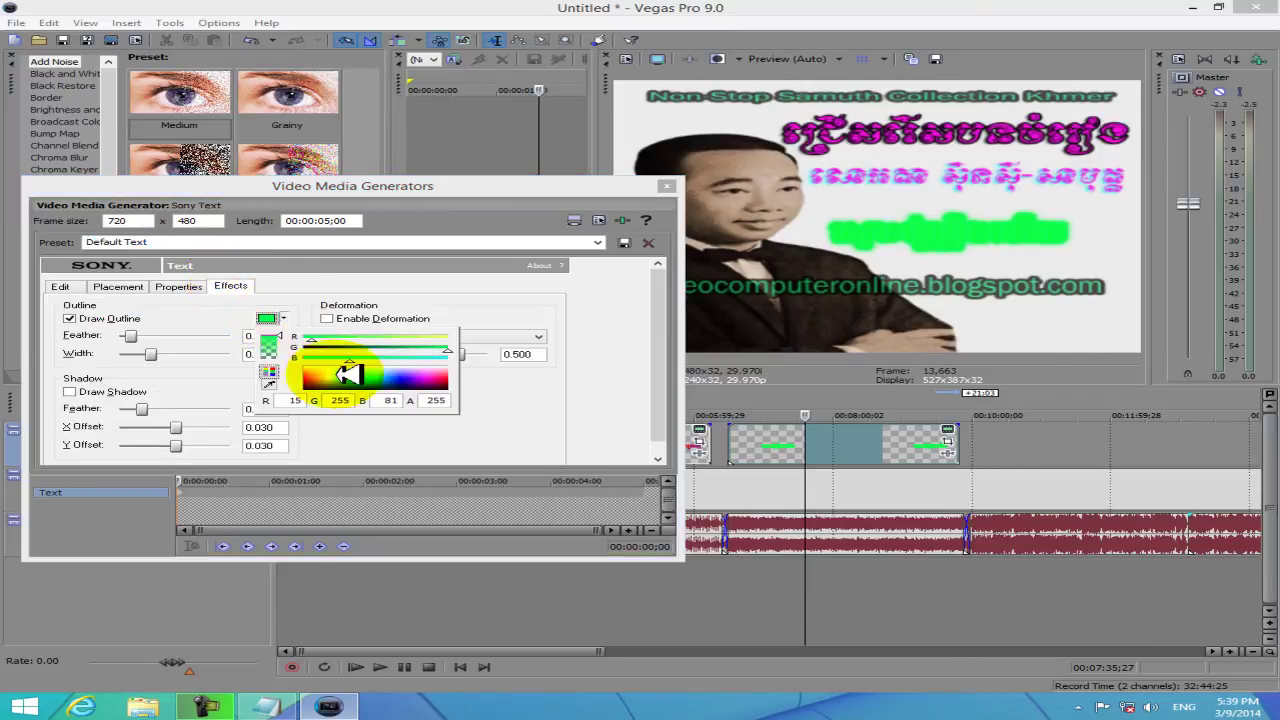
pyautogui.click(408, 378)
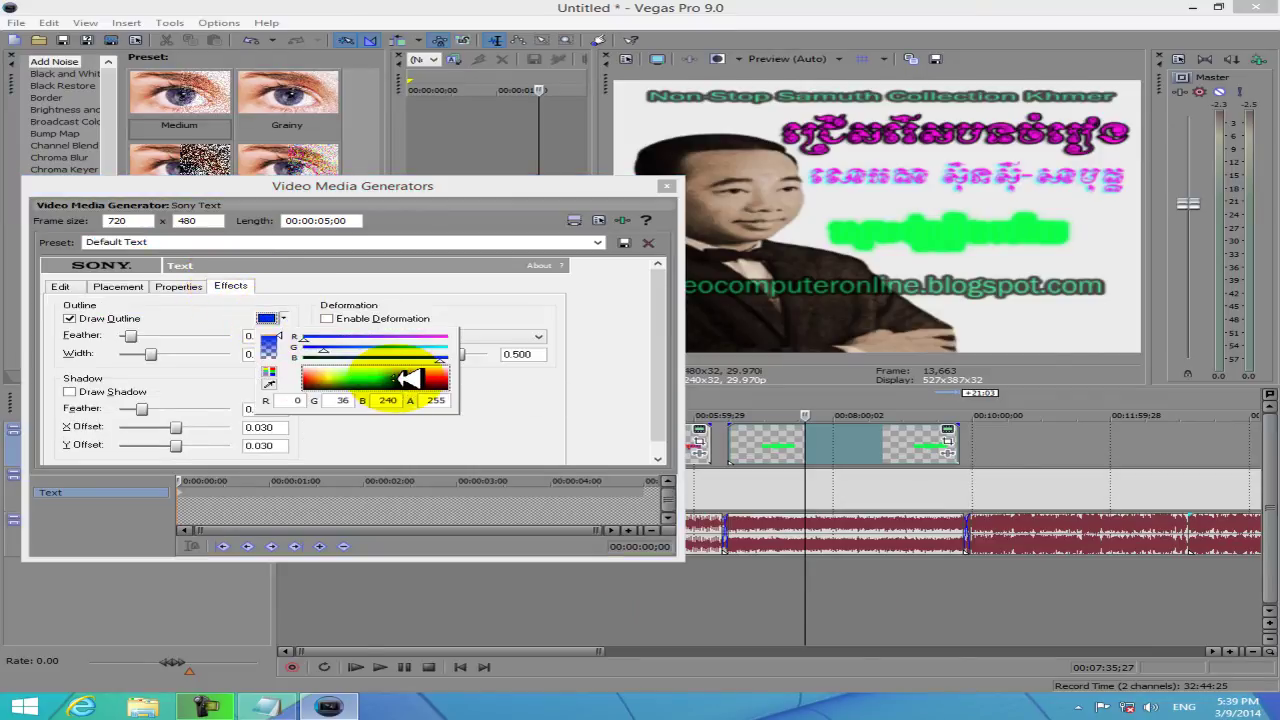
pyautogui.click(575, 386)
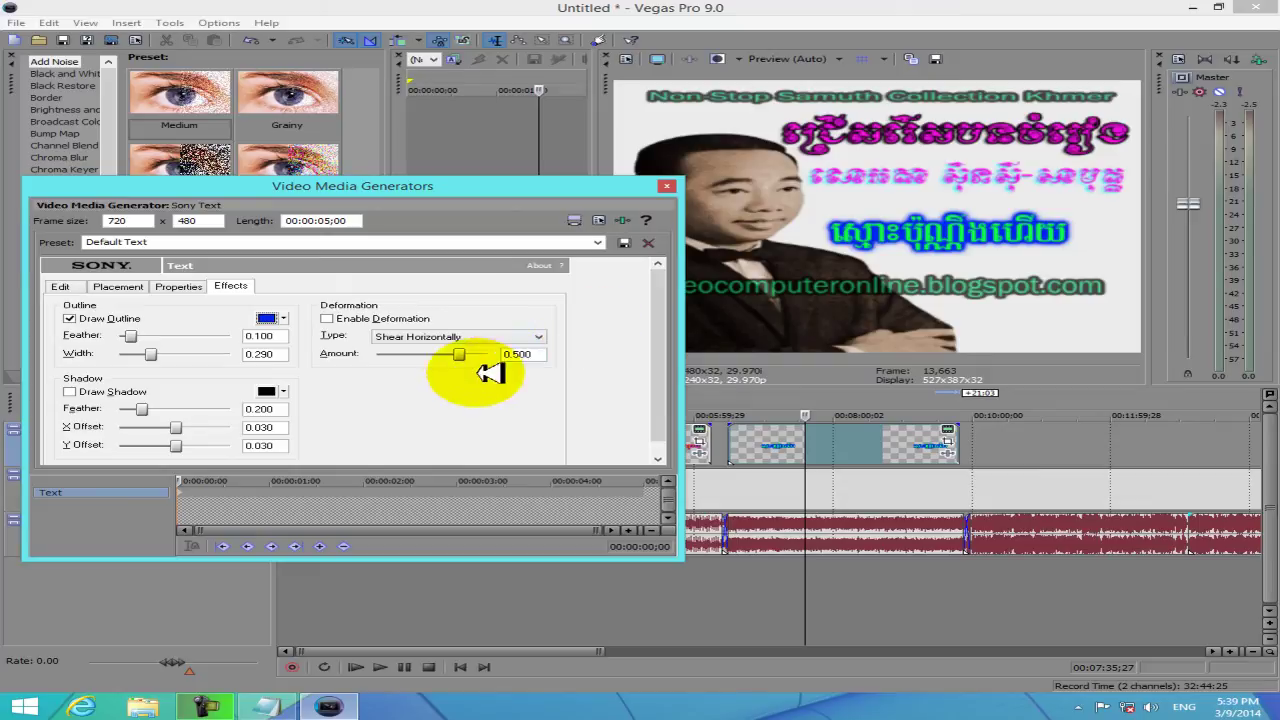
# Give the third title's text a black shadow with X and Y offsets of 0.054.
pyautogui.moveTo(178, 429); pyautogui.dragTo(213, 427)
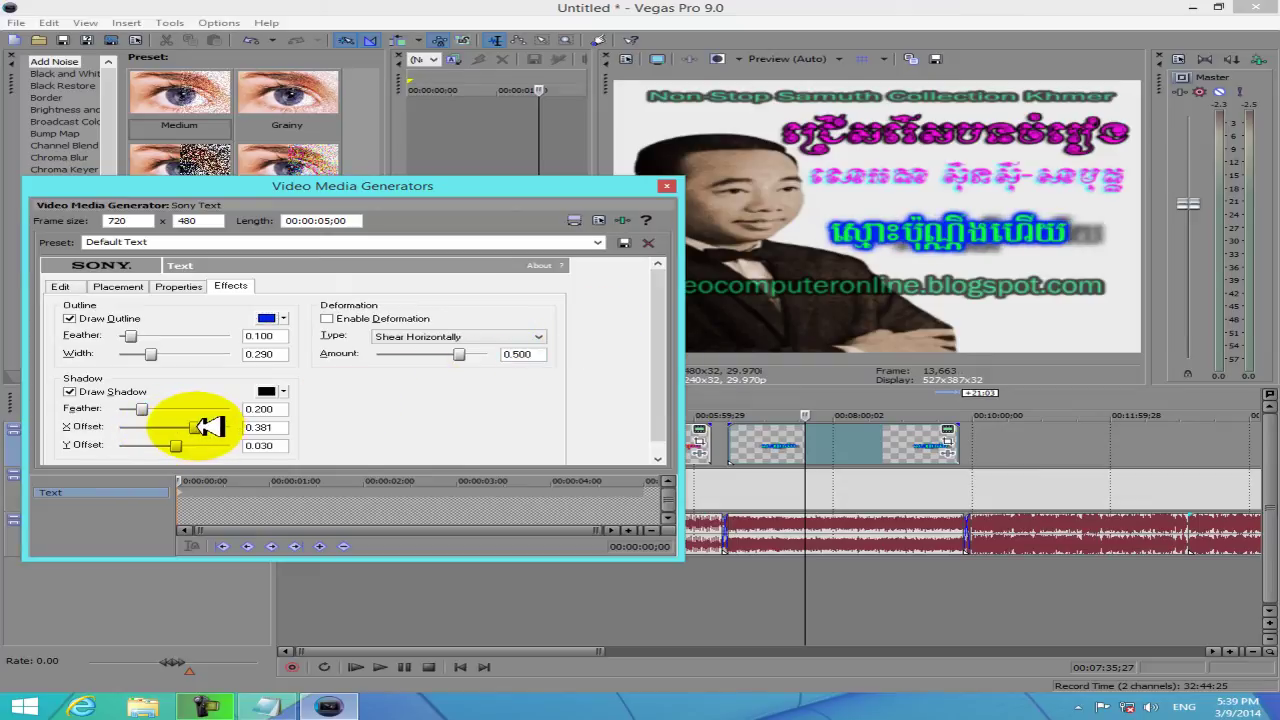
pyautogui.moveTo(196, 427); pyautogui.dragTo(200, 427)
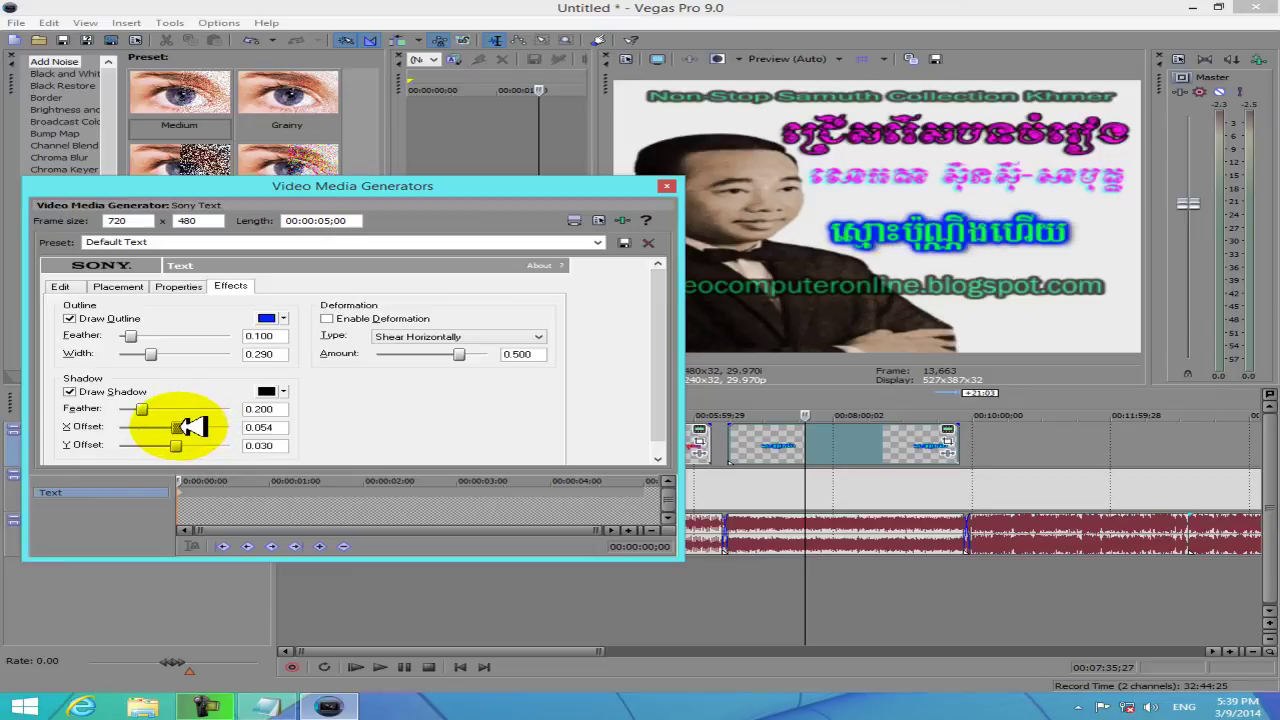
pyautogui.moveTo(176, 446)
pyautogui.mouseDown()
pyautogui.moveTo(163, 445)
pyautogui.moveTo(191, 445)
pyautogui.mouseUp()
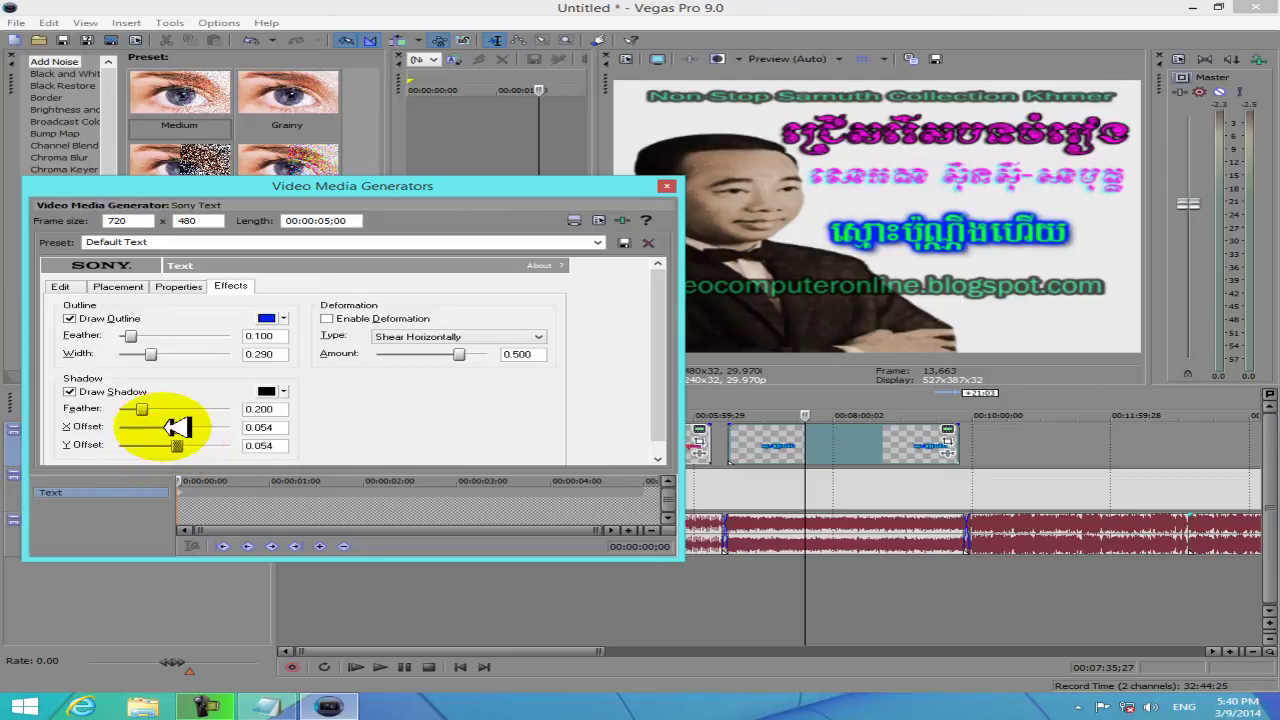
# Keyframe the third title's text scaling at 1.165 at its start, 1.276 at 00:00:00;15 and 0.777 at 00:00:00;26.
pyautogui.click(192, 286)
pyautogui.scroll(-1, 655, 366)
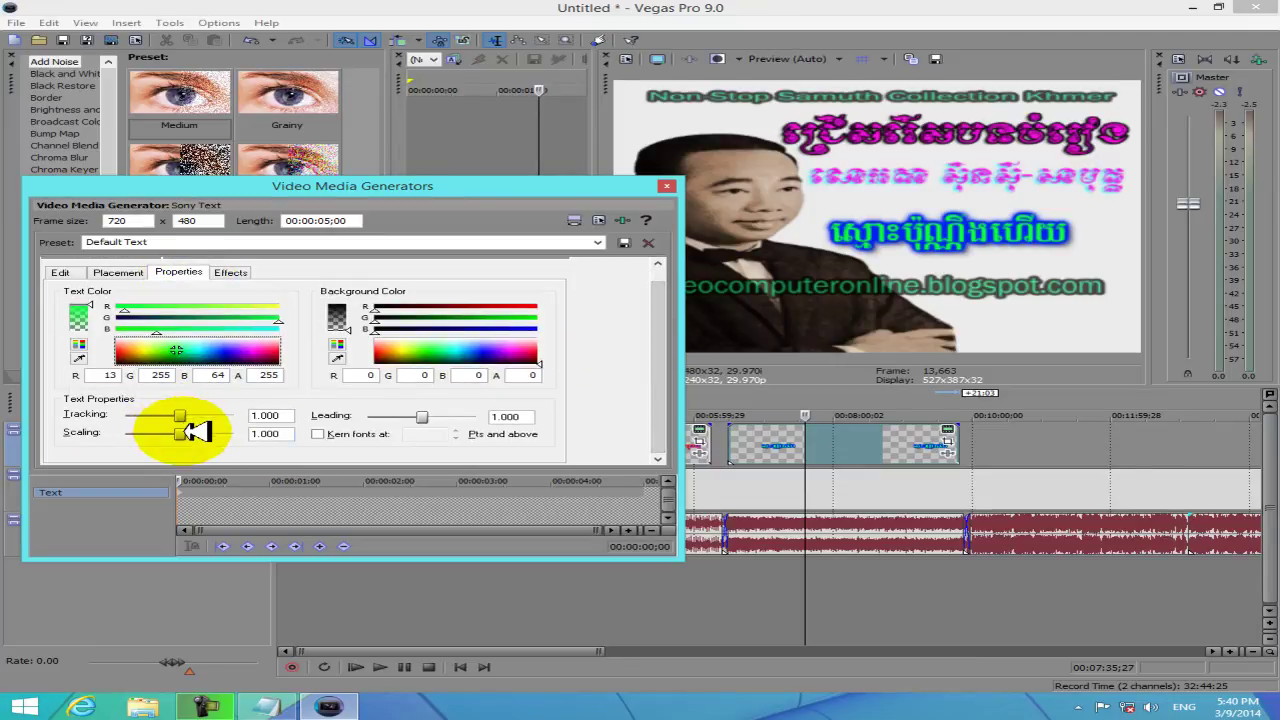
pyautogui.moveTo(187, 432)
pyautogui.mouseDown()
pyautogui.moveTo(160, 431)
pyautogui.moveTo(206, 430)
pyautogui.moveTo(191, 433)
pyautogui.mouseUp()
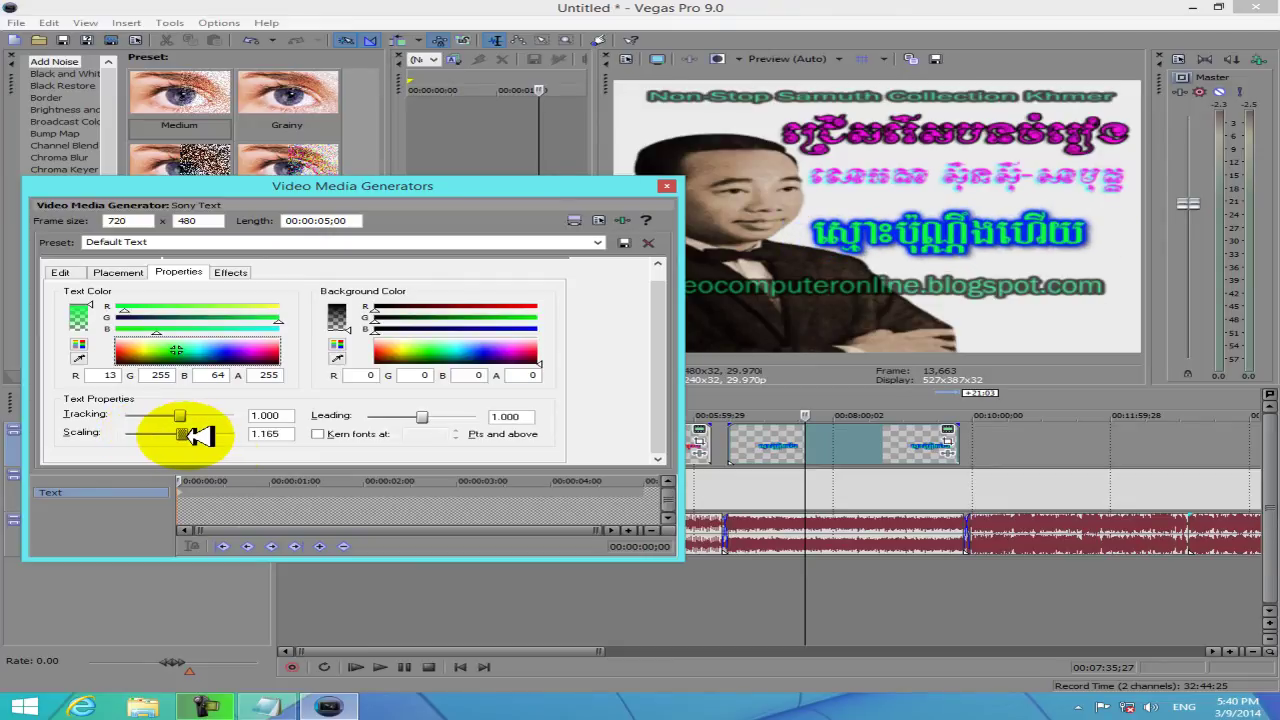
pyautogui.click(226, 488)
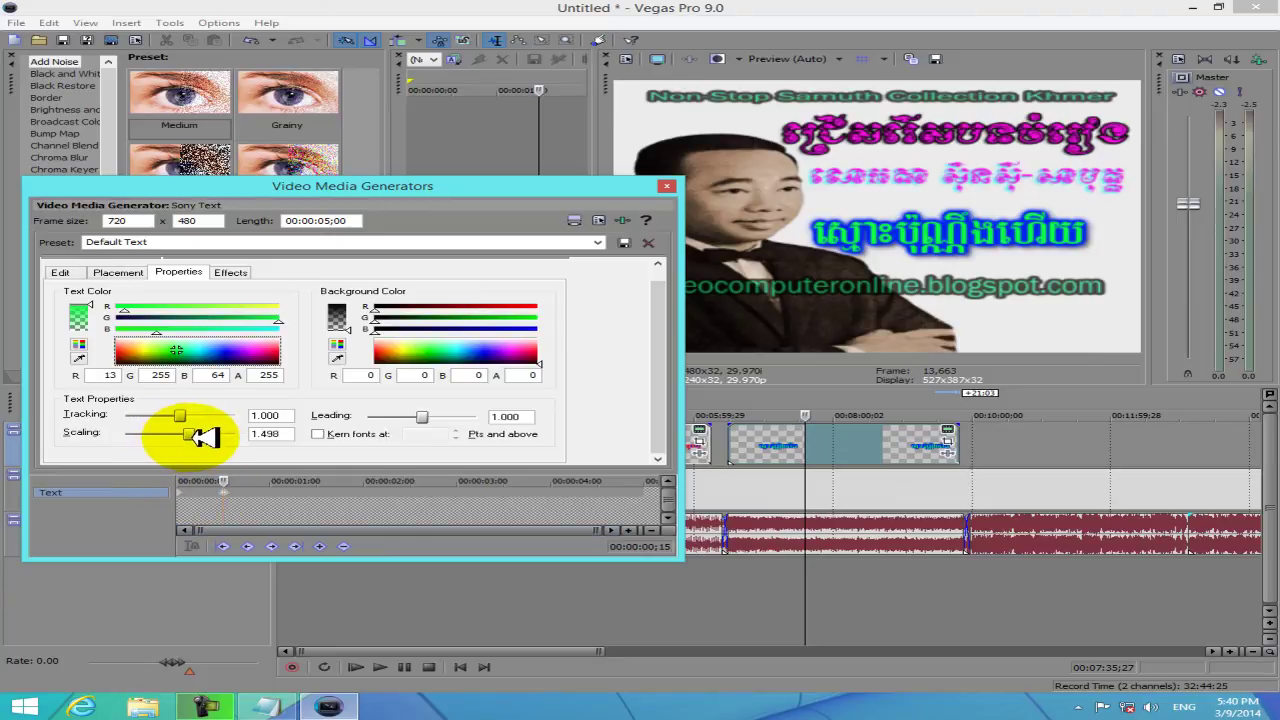
pyautogui.moveTo(201, 436); pyautogui.dragTo(214, 436)
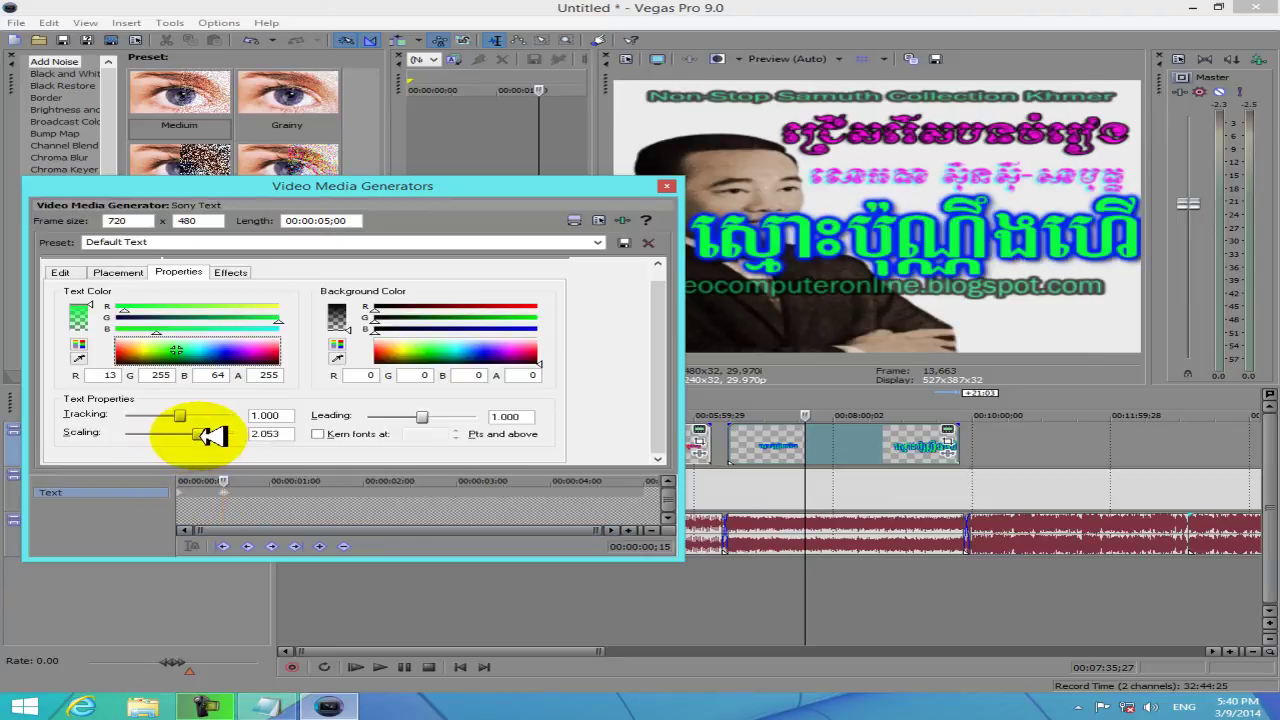
pyautogui.moveTo(198, 436); pyautogui.dragTo(194, 434)
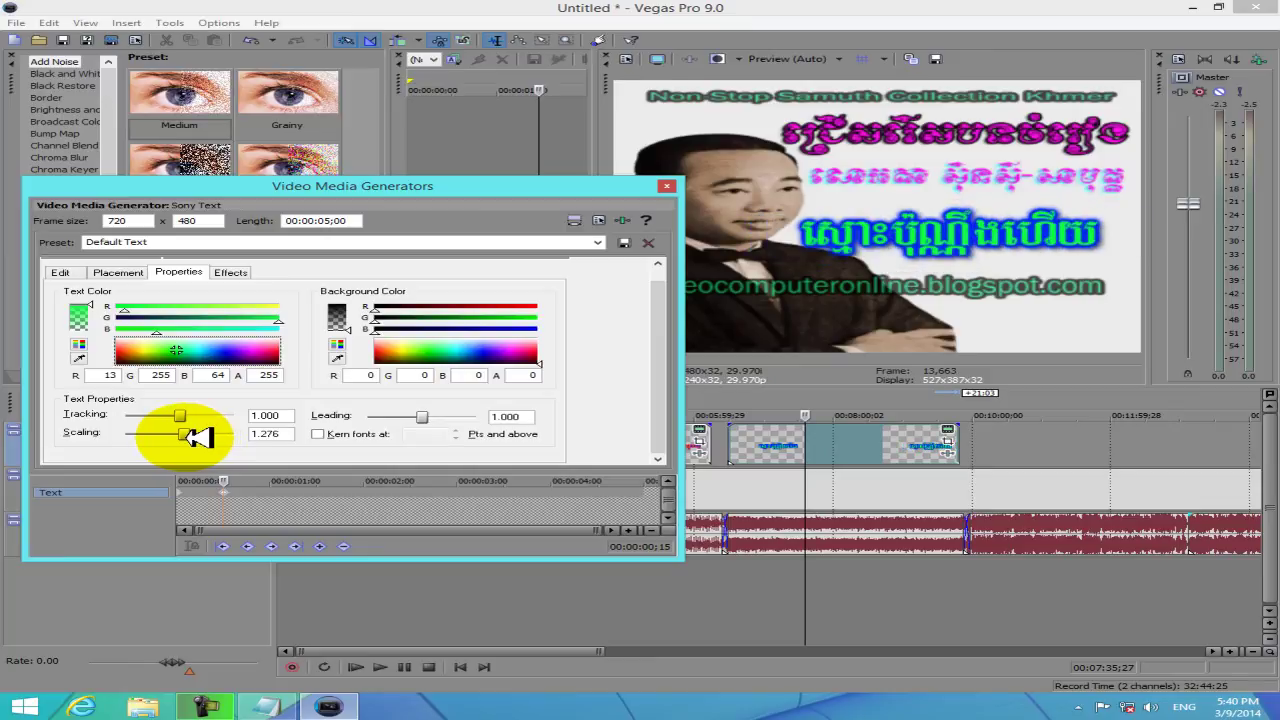
pyautogui.click(259, 489)
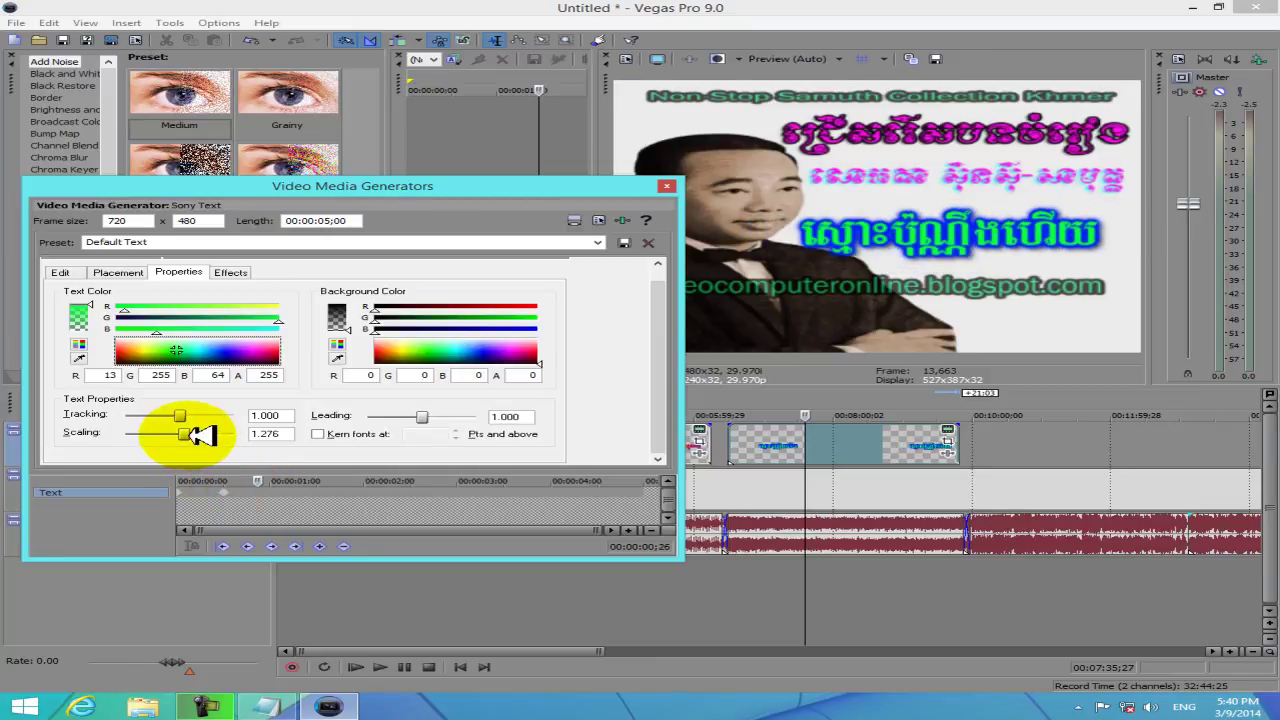
pyautogui.moveTo(193, 432); pyautogui.dragTo(179, 432)
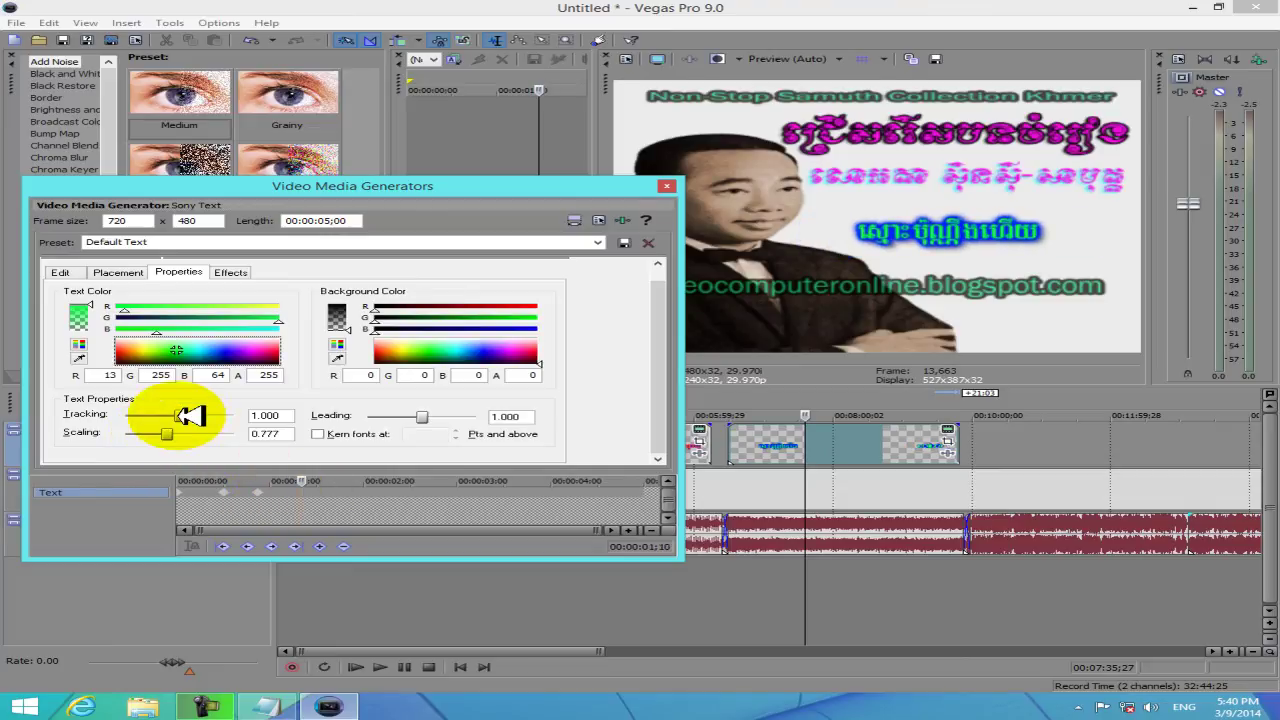
# Keyframe the third title's text tracking at 1.277 at 00:00:01;10 and 0.814 at 00:00:01;21.
pyautogui.moveTo(203, 416); pyautogui.dragTo(207, 416)
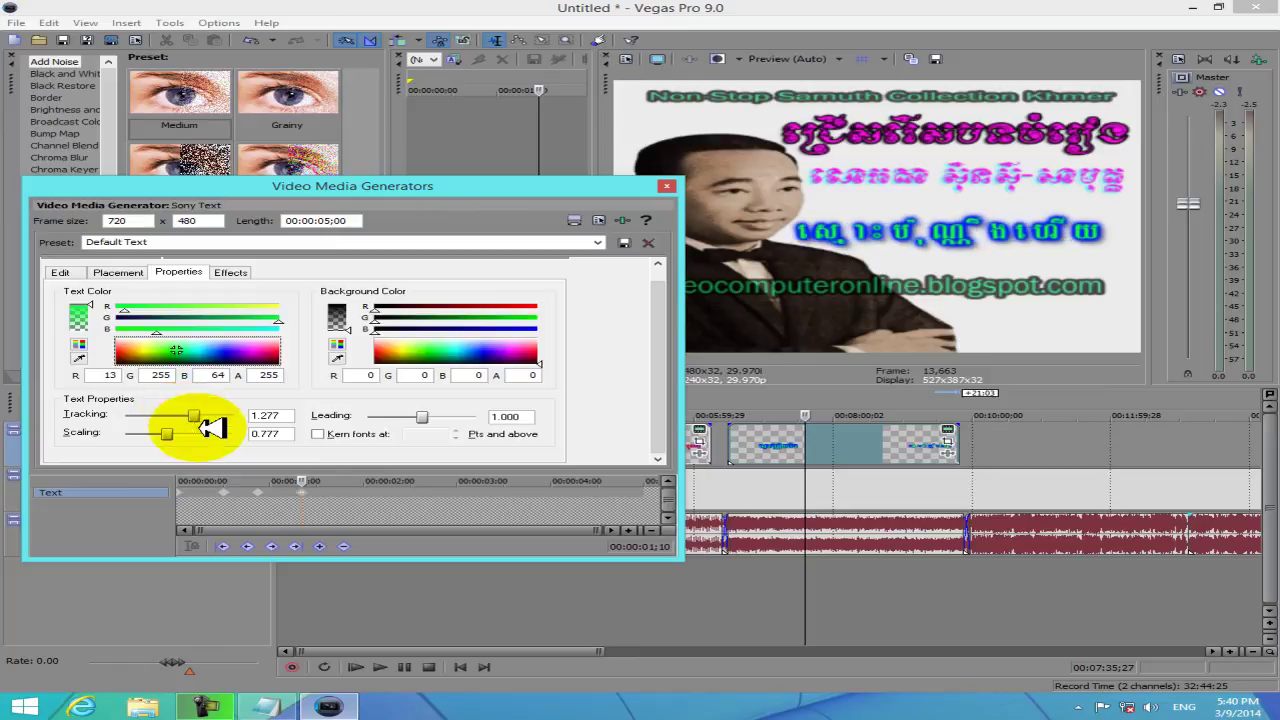
pyautogui.click(336, 491)
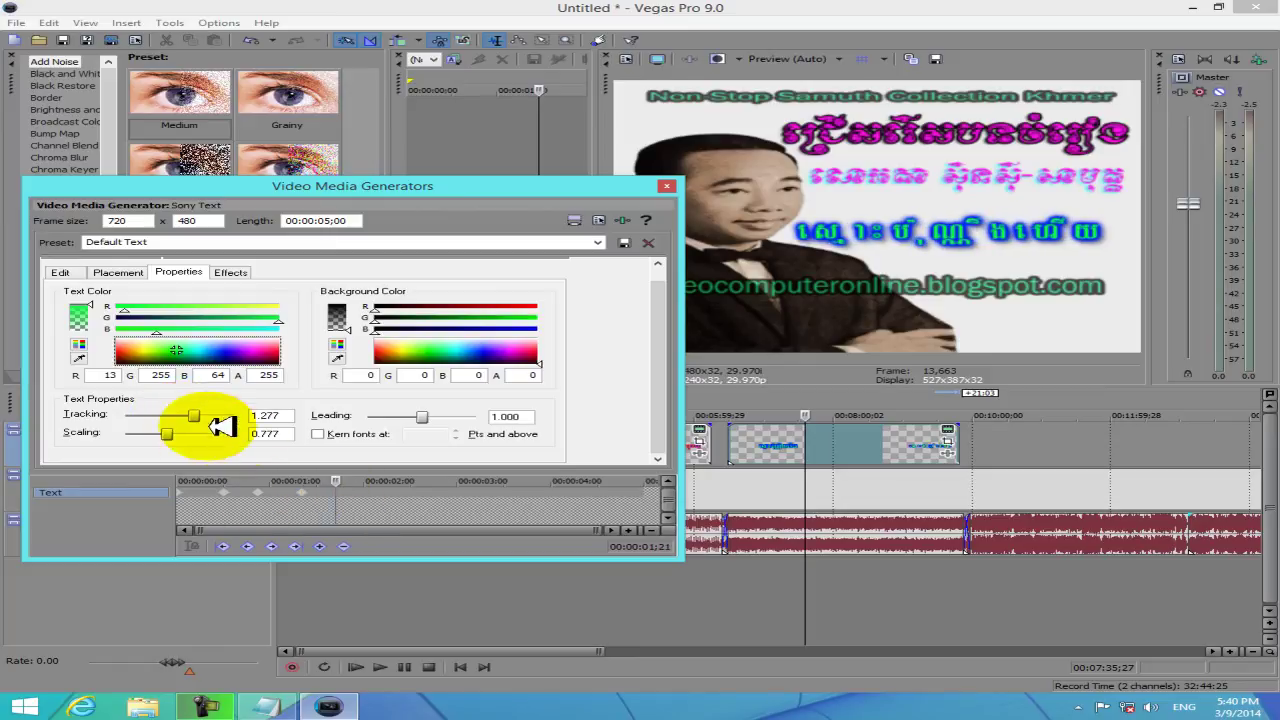
pyautogui.moveTo(194, 416); pyautogui.dragTo(171, 417)
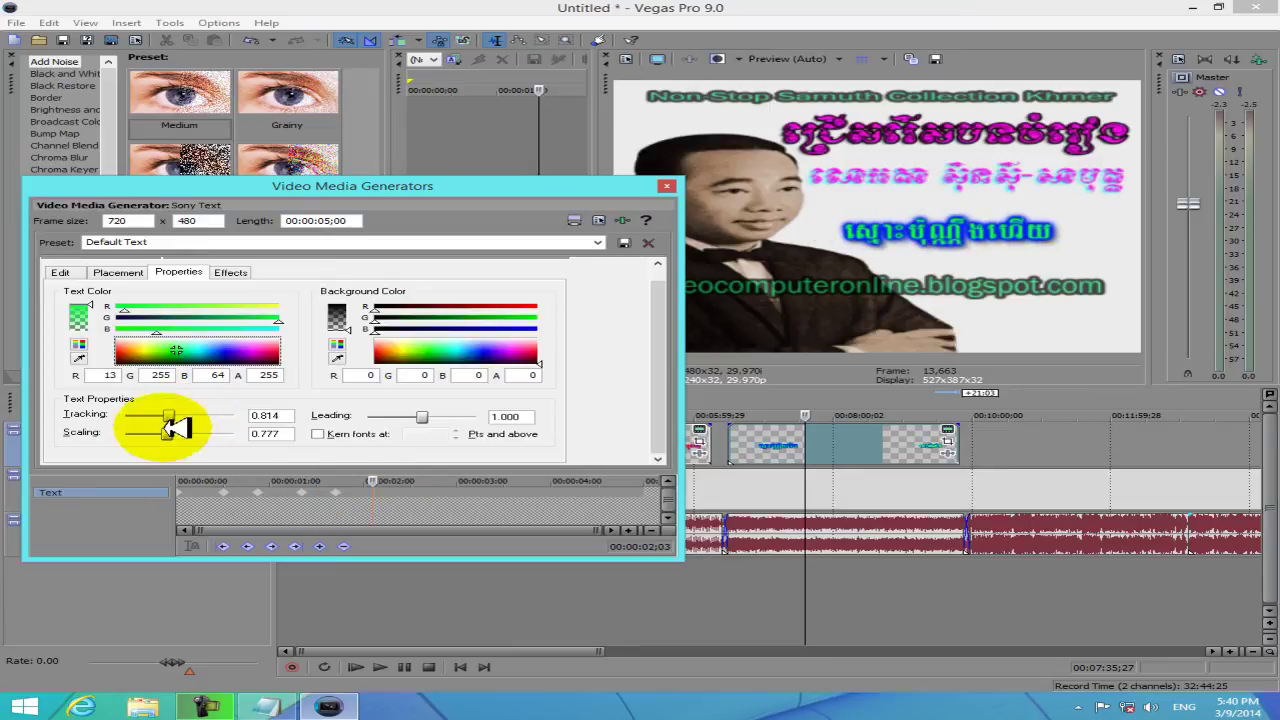
# Add a keyframe at 00:00:02;03 with scaling 1.387 and tracking 1.037, and close the third title's text settings.
pyautogui.moveTo(172, 432); pyautogui.dragTo(178, 432)
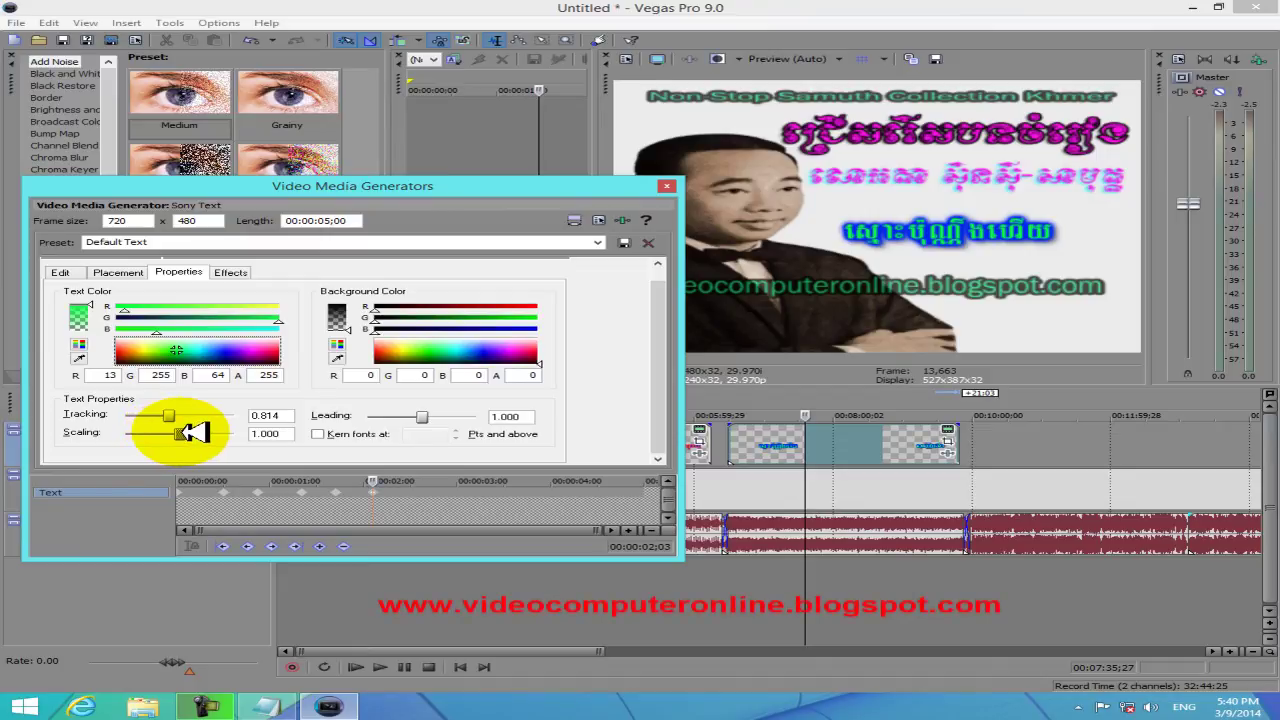
pyautogui.moveTo(188, 432)
pyautogui.mouseDown()
pyautogui.moveTo(200, 432)
pyautogui.moveTo(190, 424)
pyautogui.mouseUp()
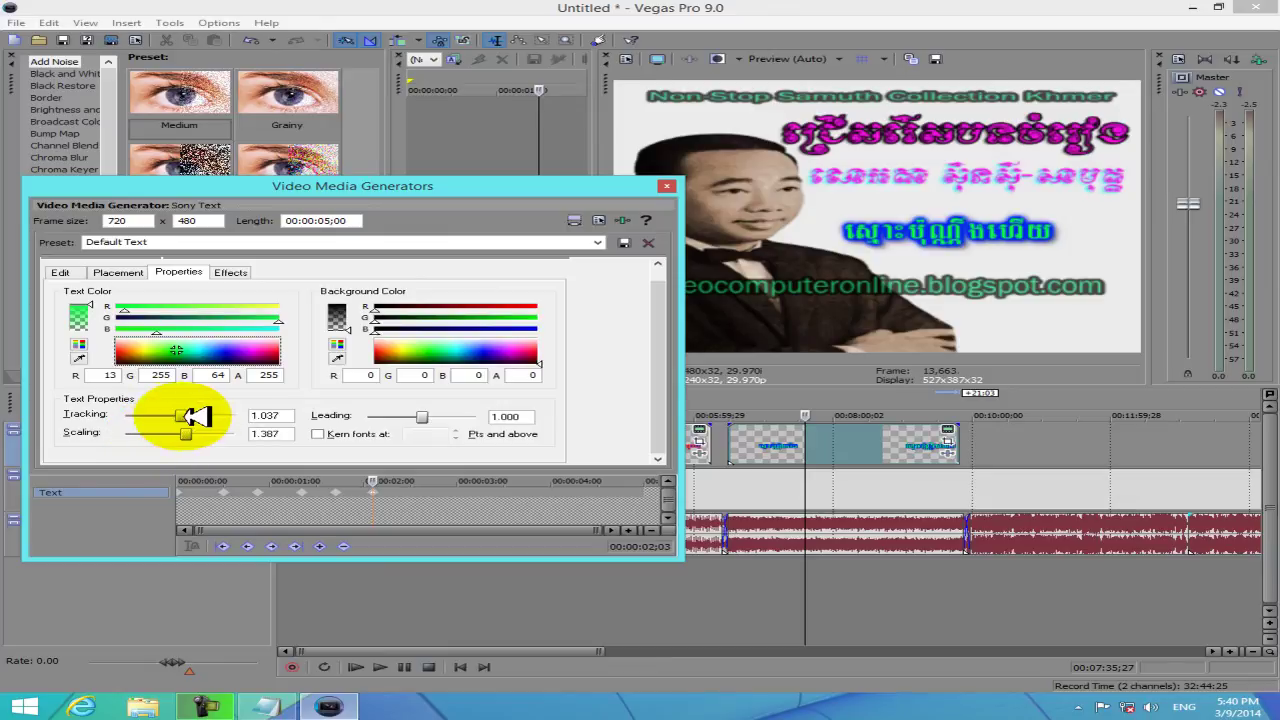
pyautogui.click(666, 187)
# Play the start of the third song to check its animated title, and sample a passage of the fourth song.
pyautogui.click(732, 470)
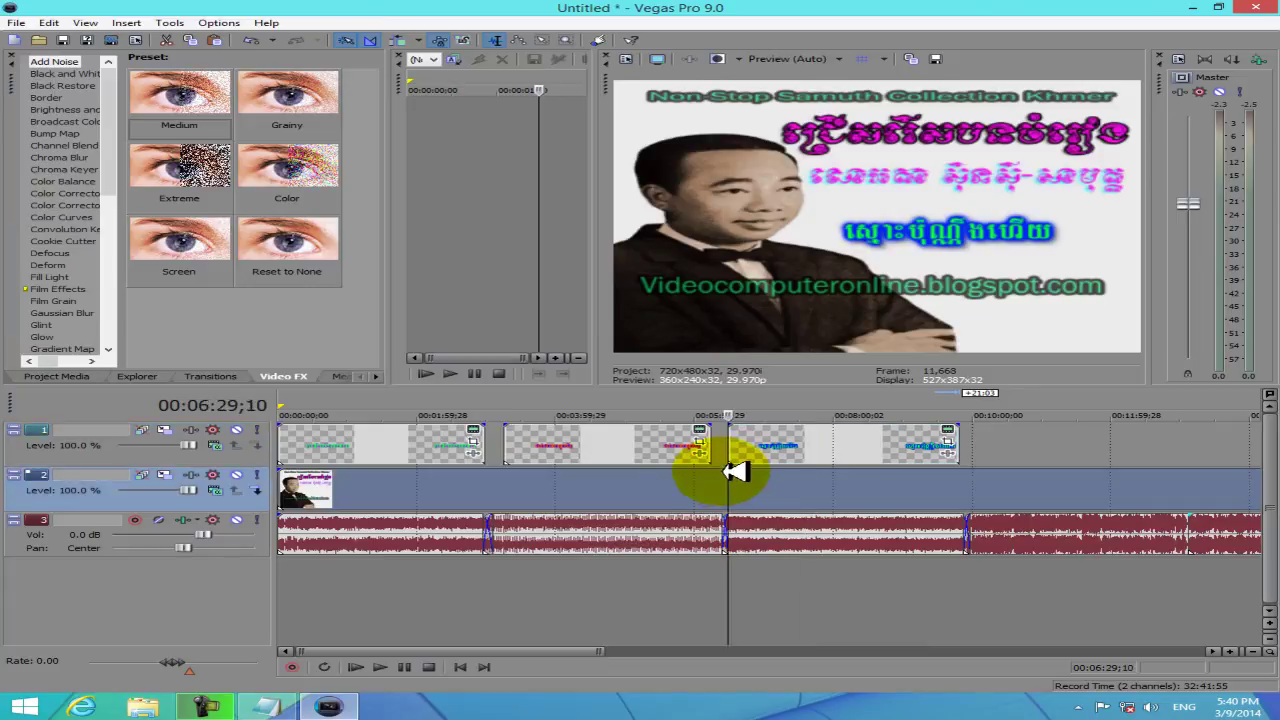
pyautogui.press('space')
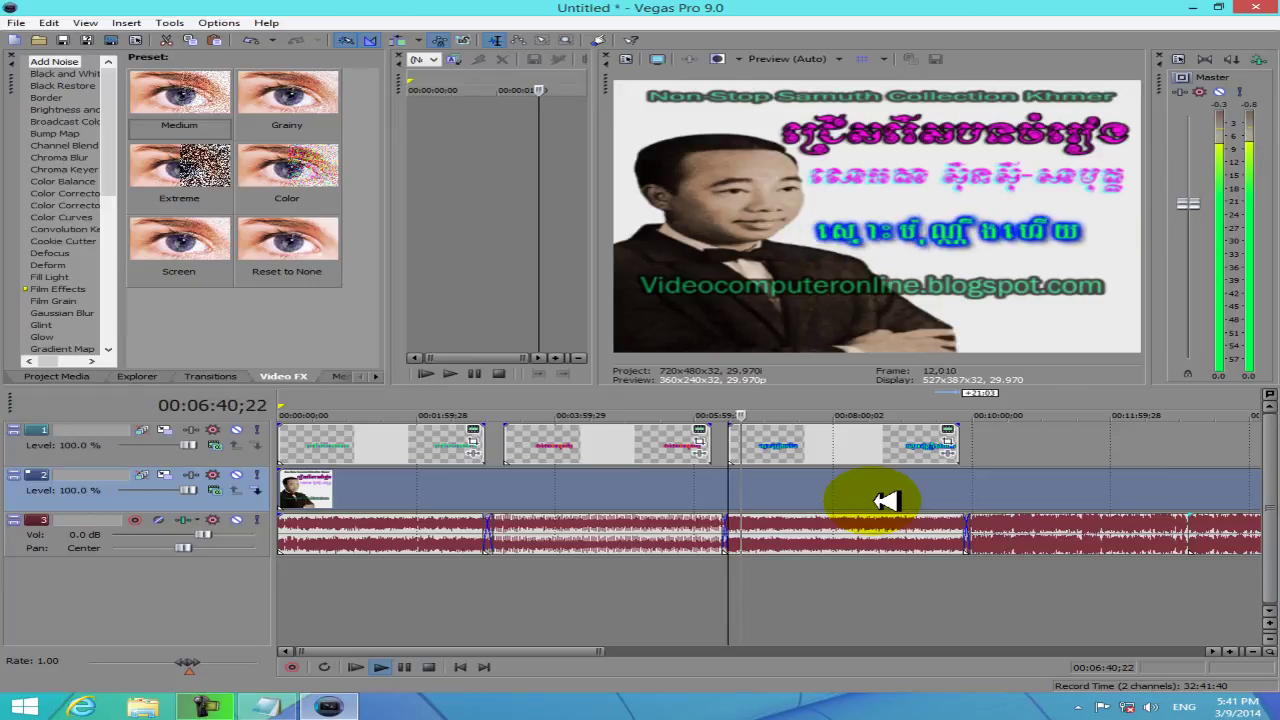
pyautogui.press('space')
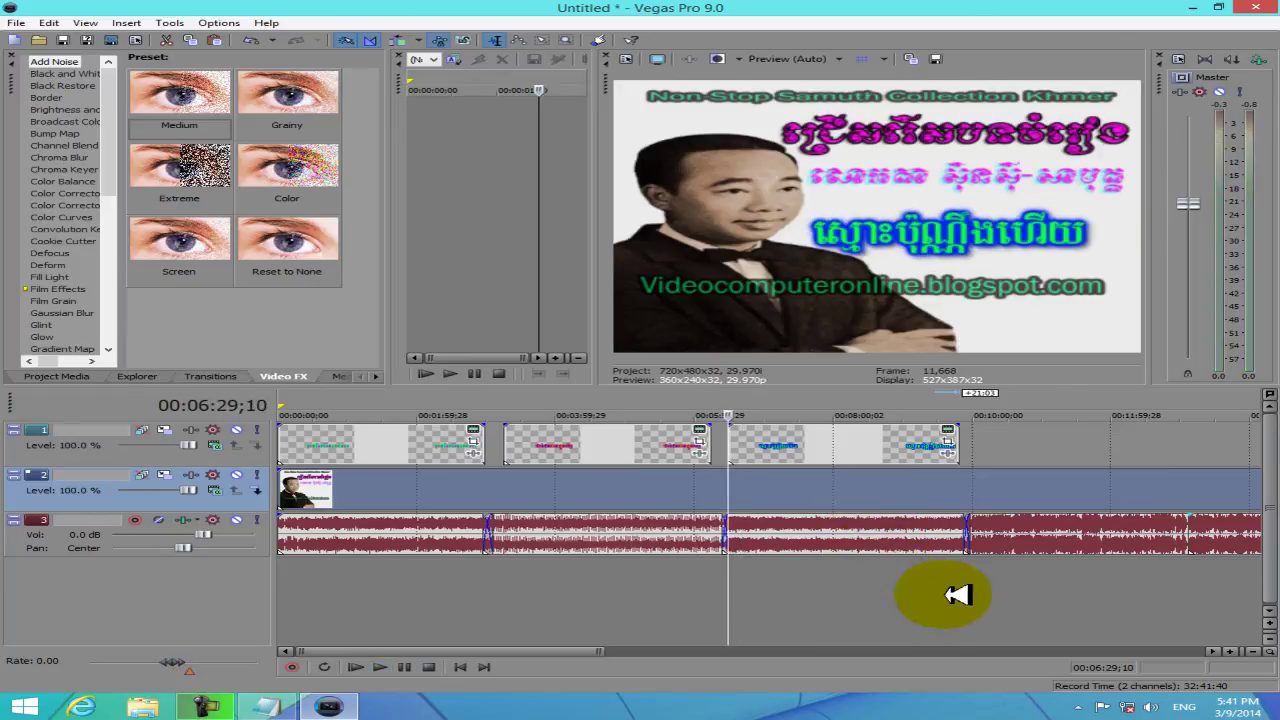
pyautogui.click(1023, 586)
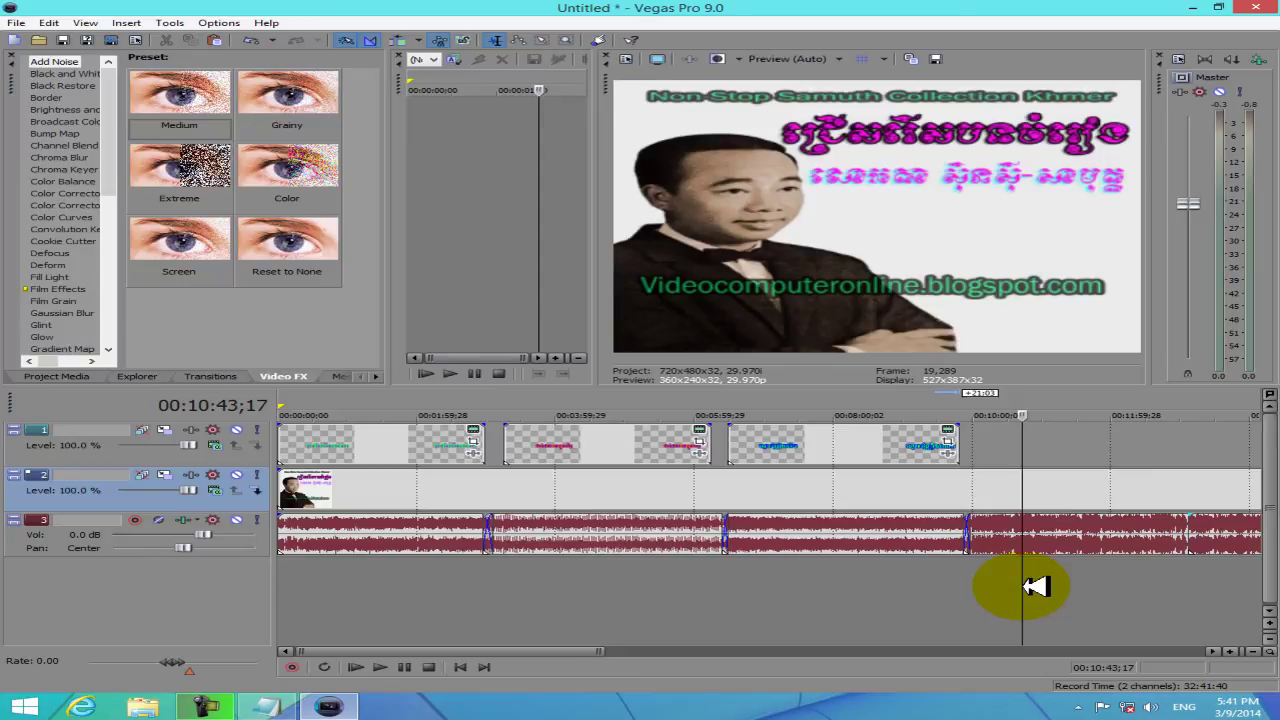
pyautogui.press('space')
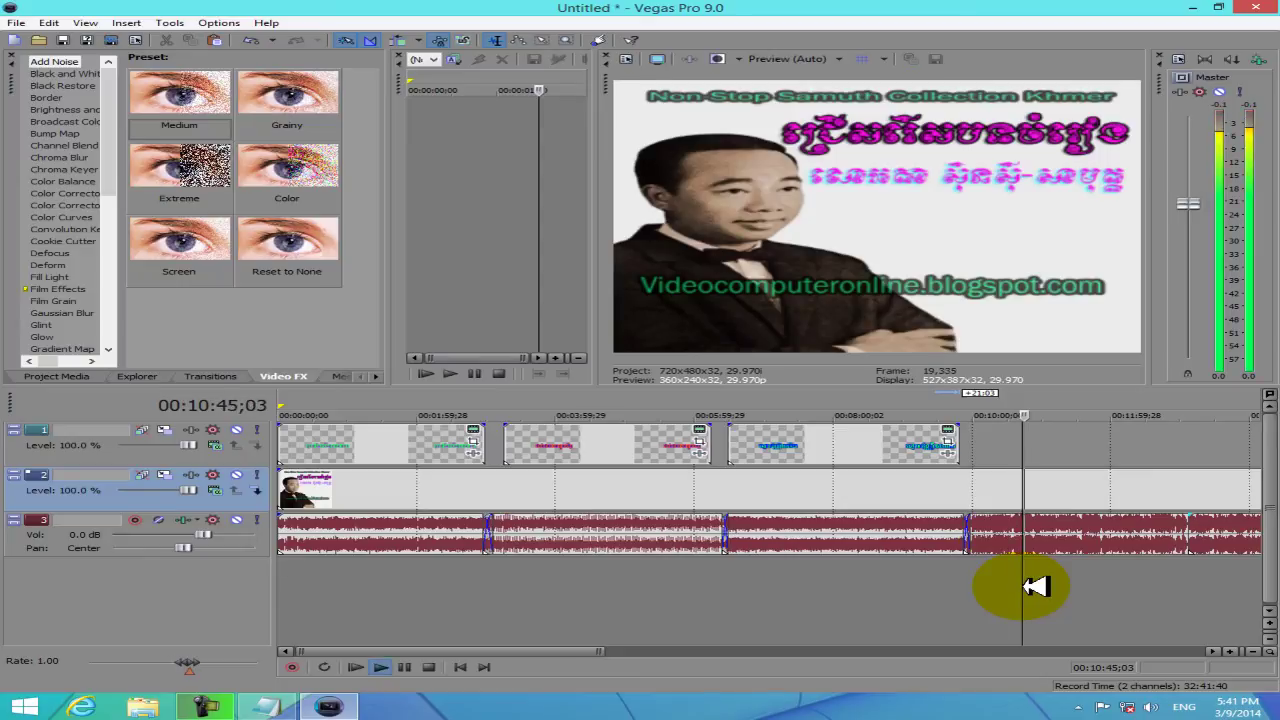
pyautogui.press('space')
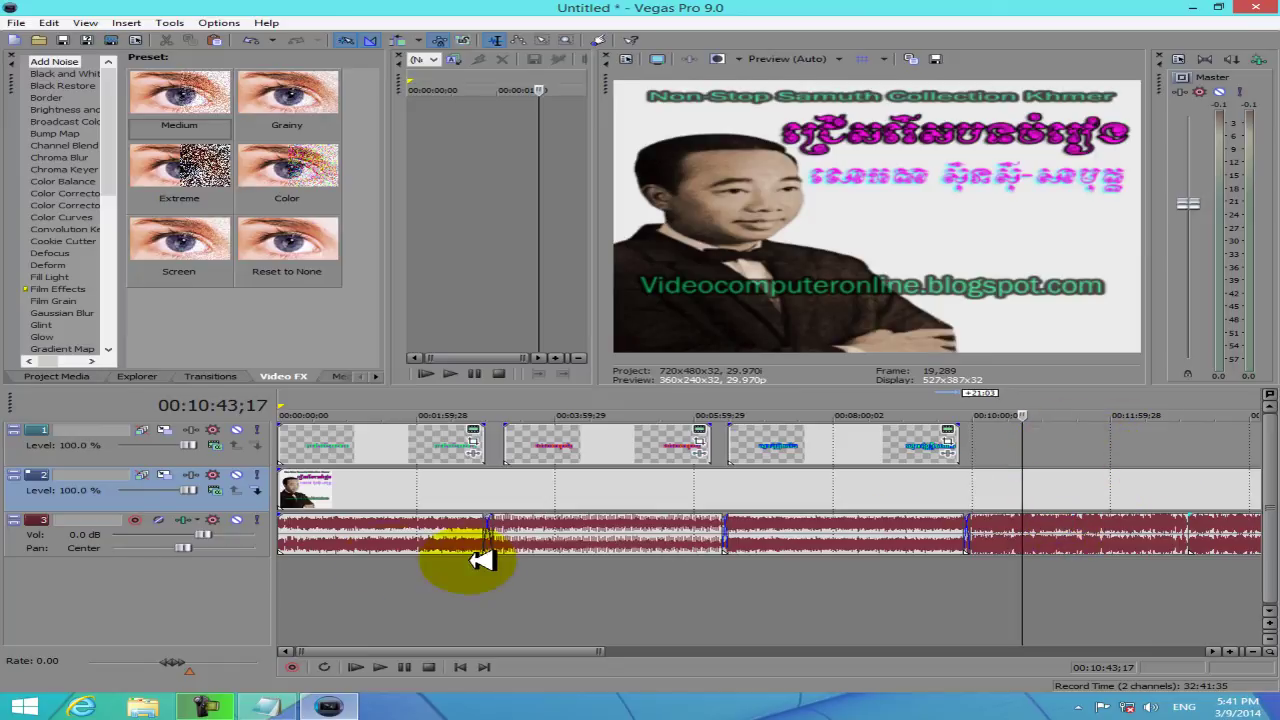
# Play the end of the first song and extend the start of the second song's title about 16 seconds earlier.
pyautogui.scroll(-3, 334, 568)
pyautogui.click(290, 571)
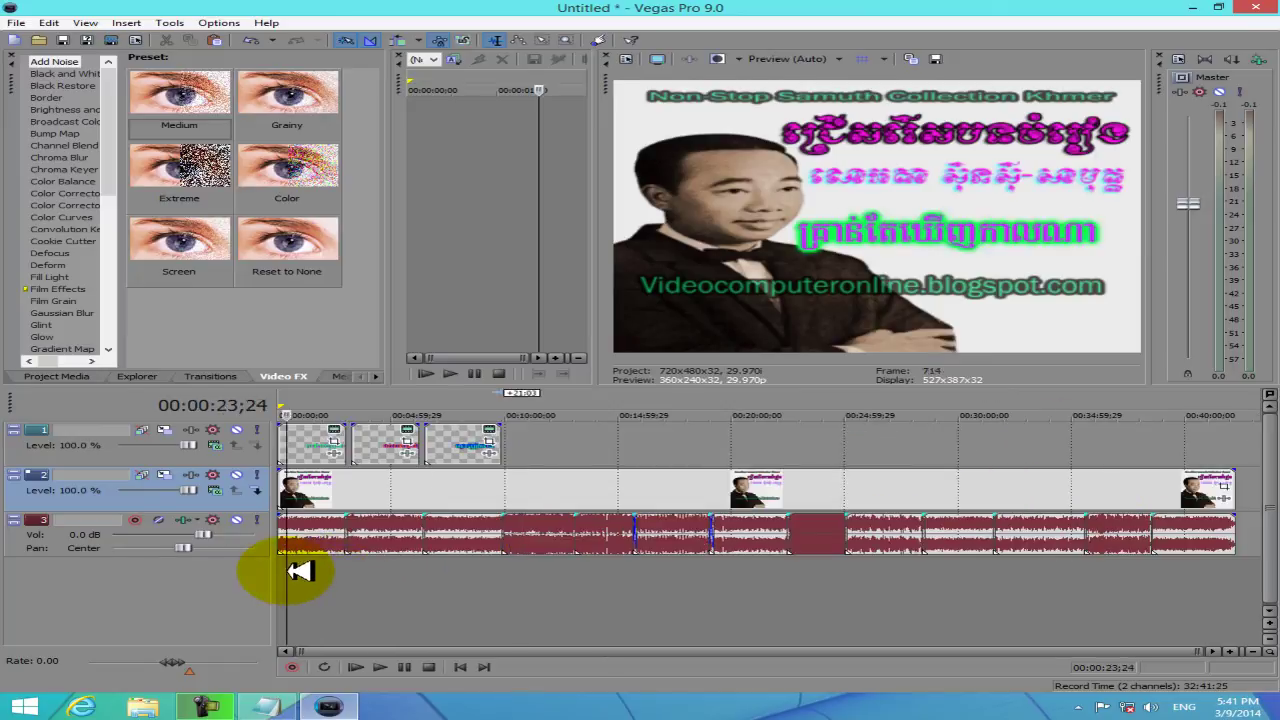
pyautogui.click(321, 571)
pyautogui.press('space')
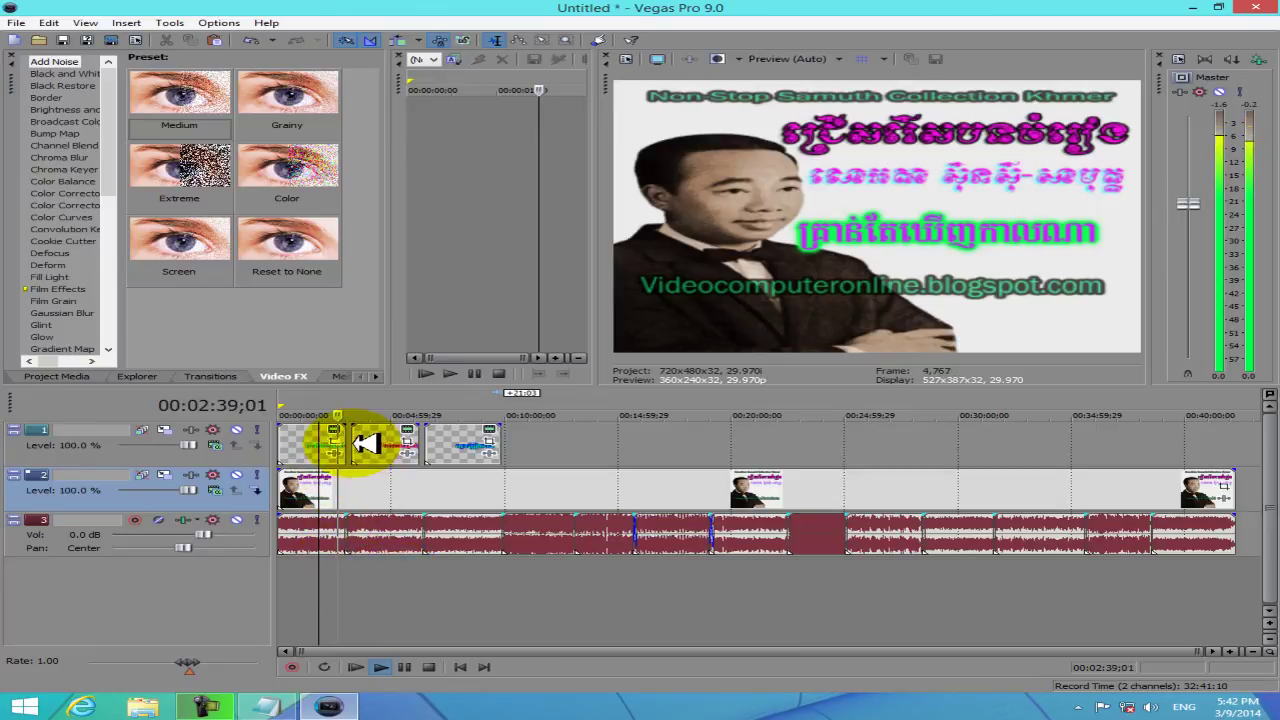
pyautogui.click(366, 444)
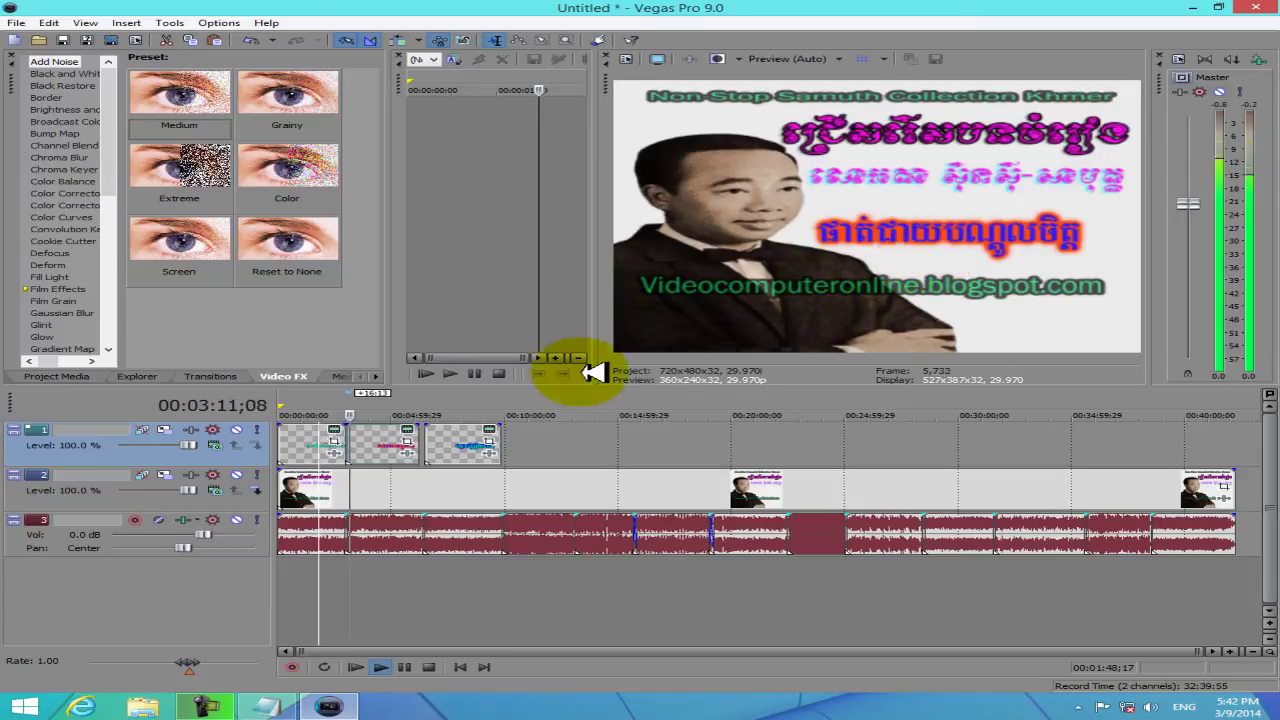
pyautogui.doubleClick(408, 583)
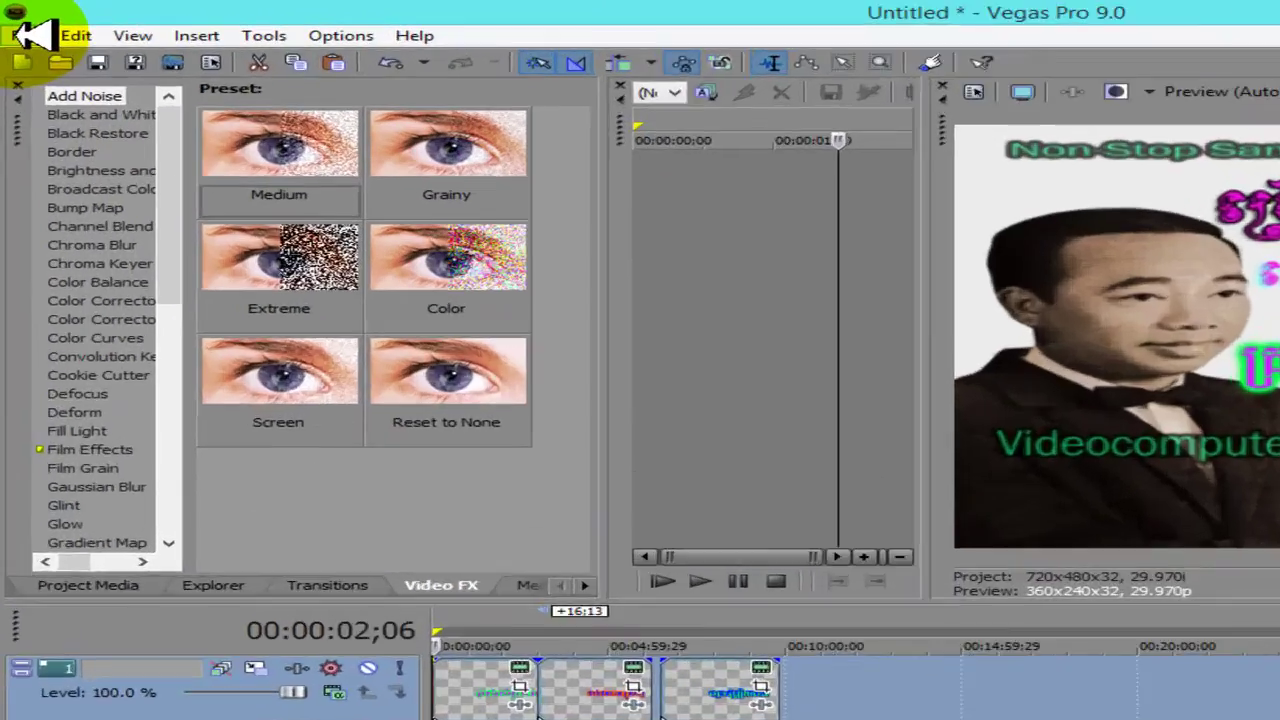
# Render the project in Windows Media Video V11 (*.wmv) format under the file name Samouth.
pyautogui.click(20, 22)
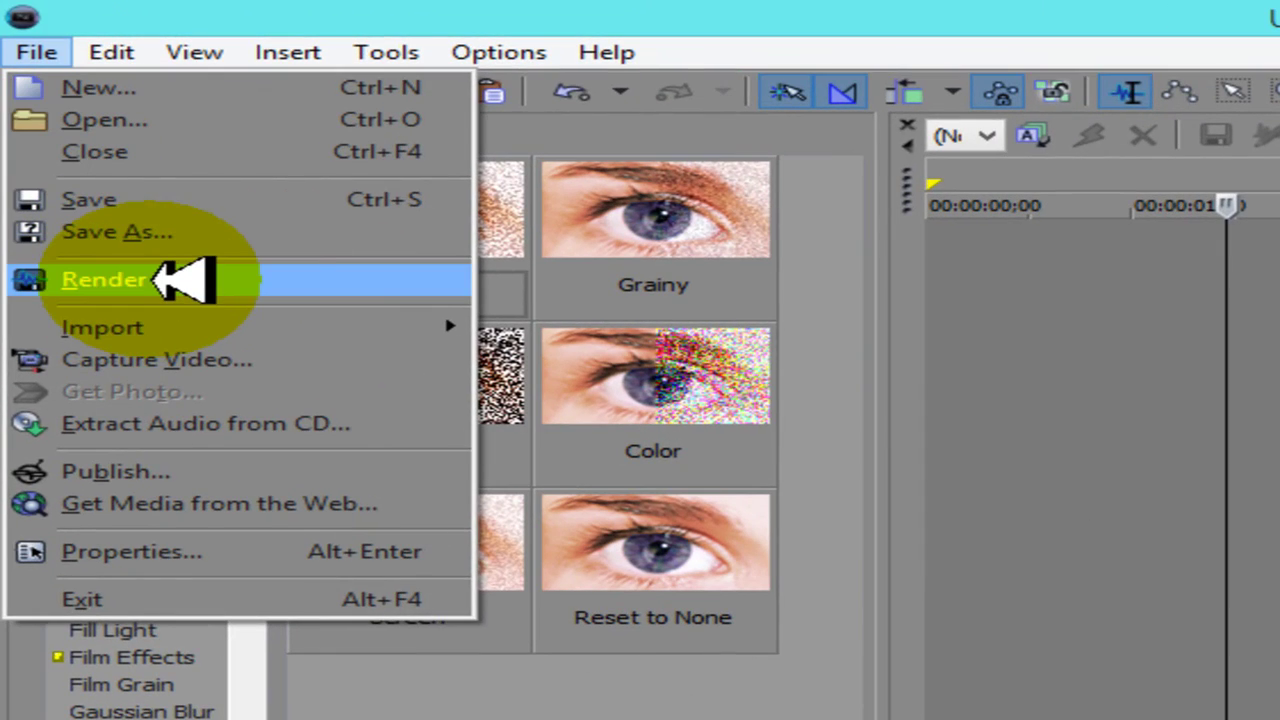
pyautogui.click(160, 280)
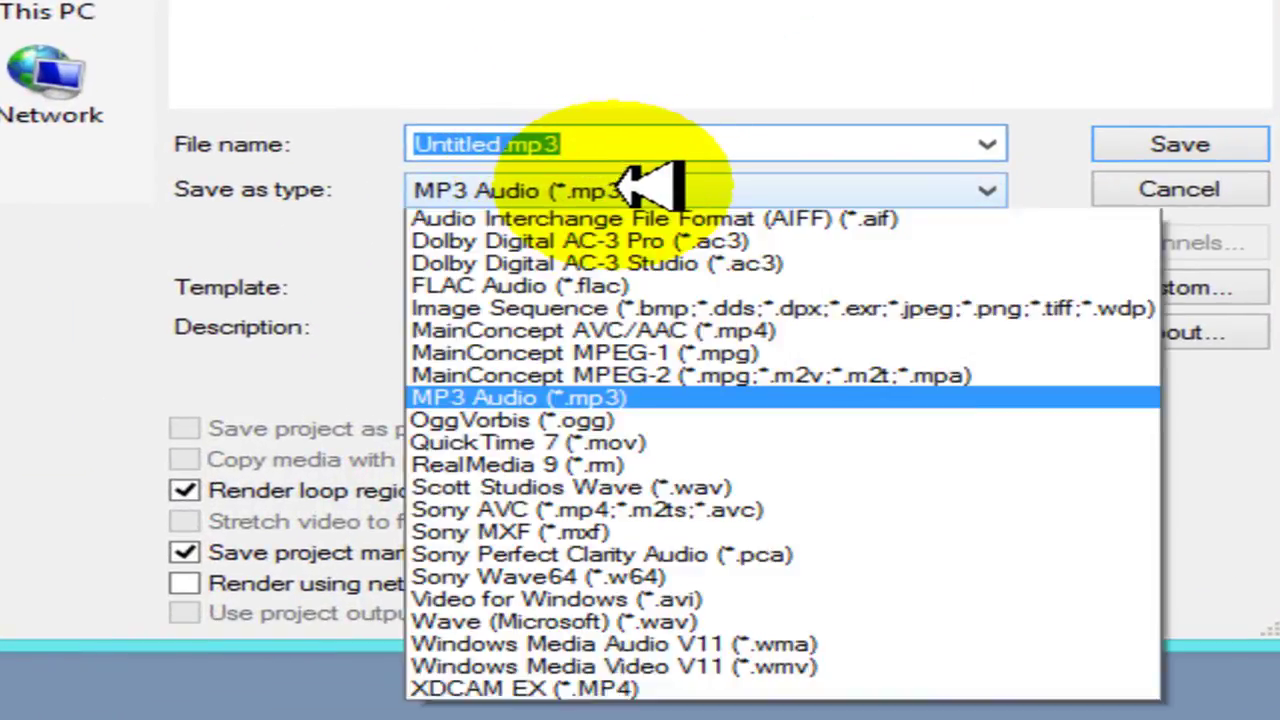
pyautogui.click(640, 182)
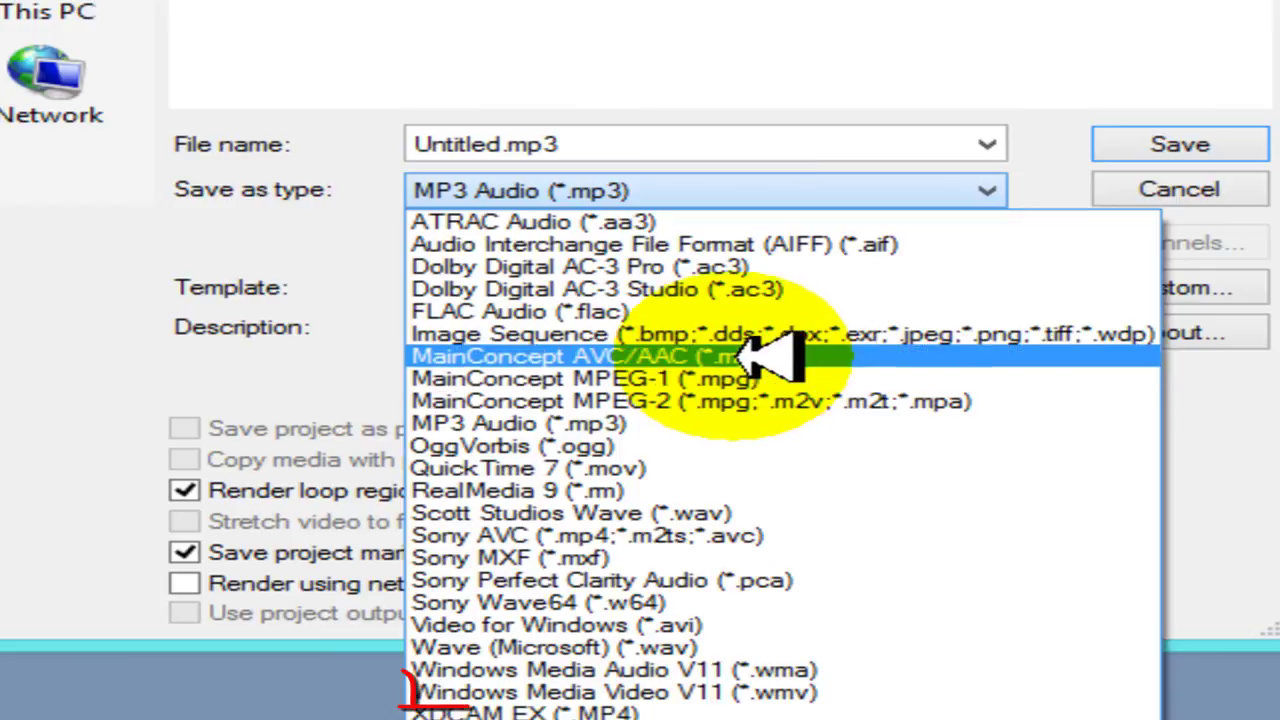
pyautogui.click(752, 690)
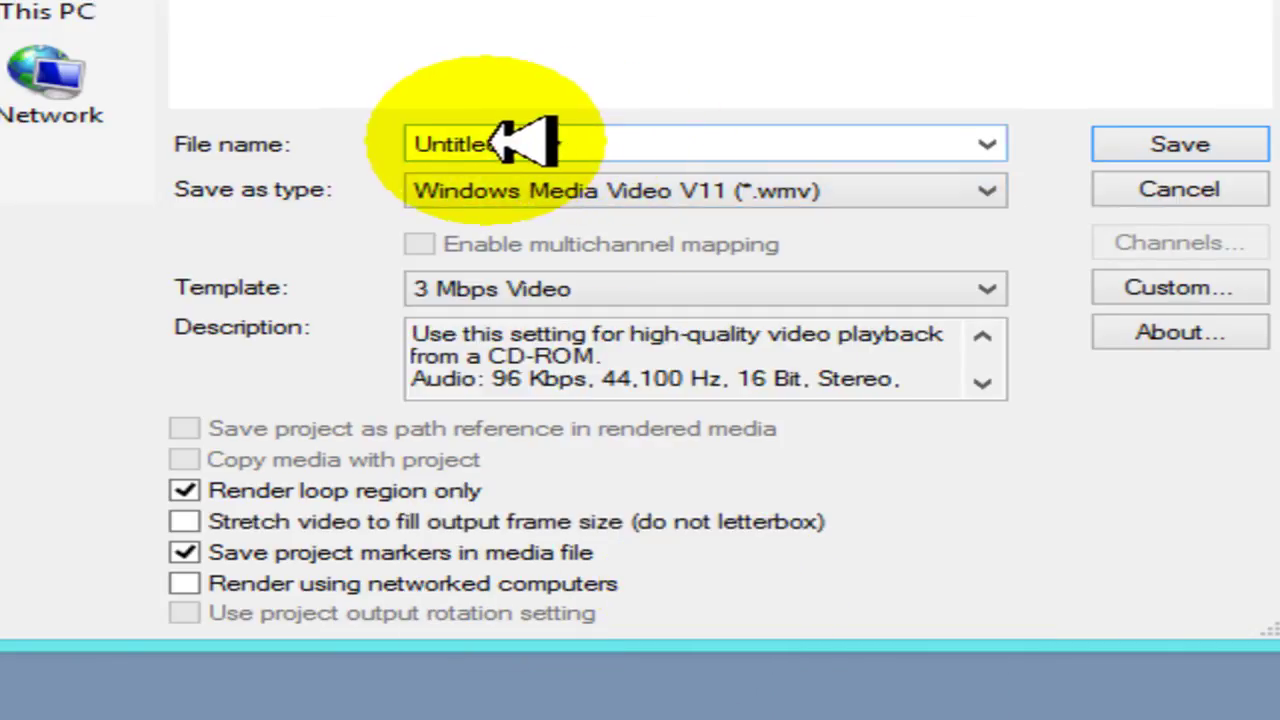
pyautogui.doubleClick(555, 143)
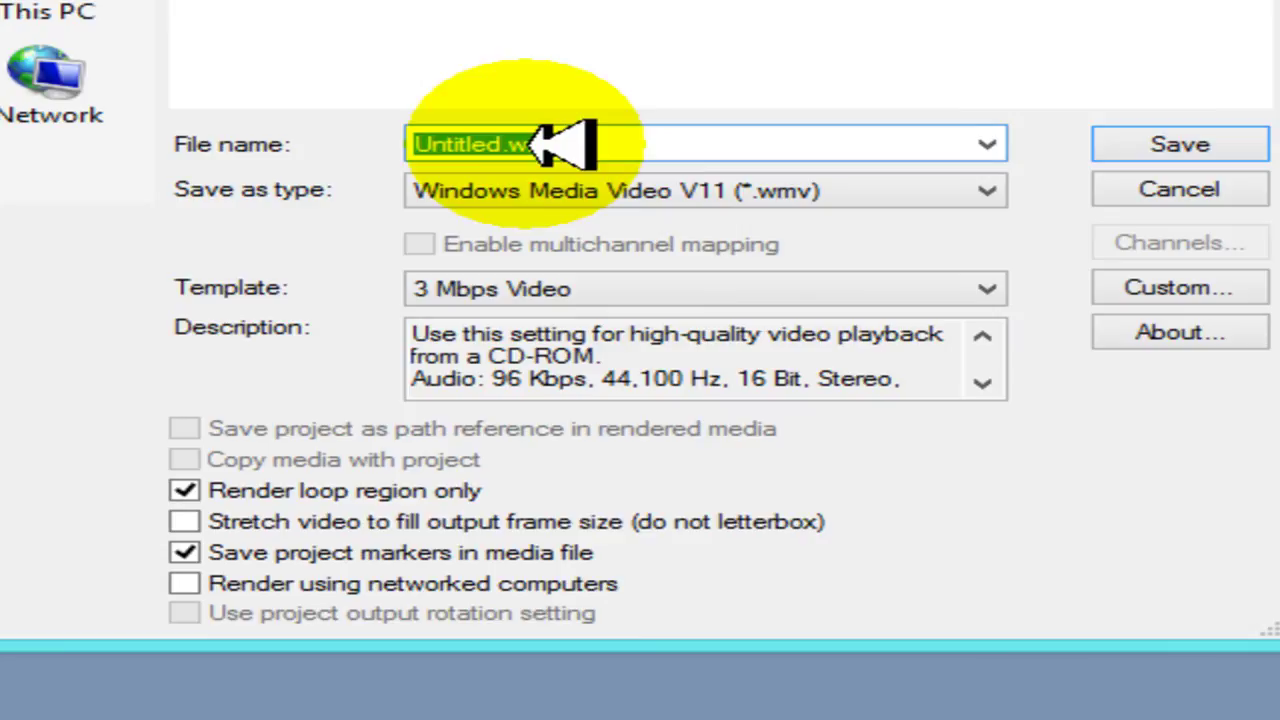
pyautogui.write('Samouth')
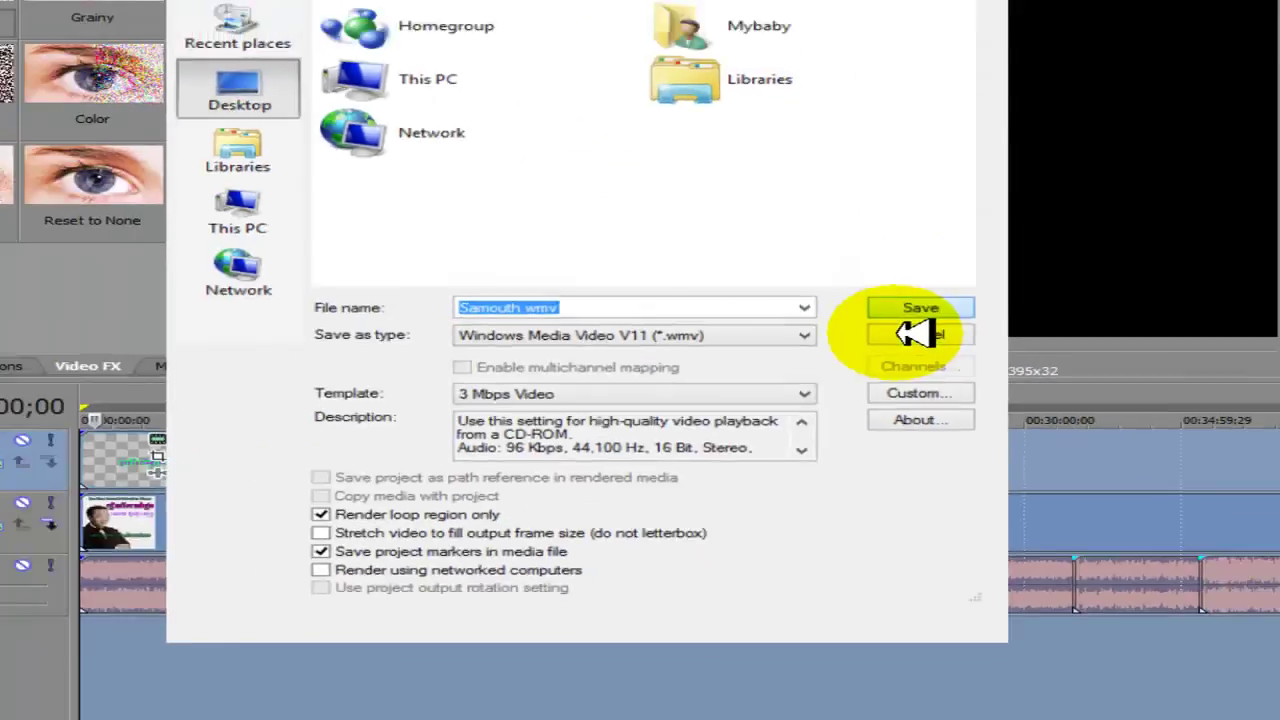
pyautogui.click(1001, 284)
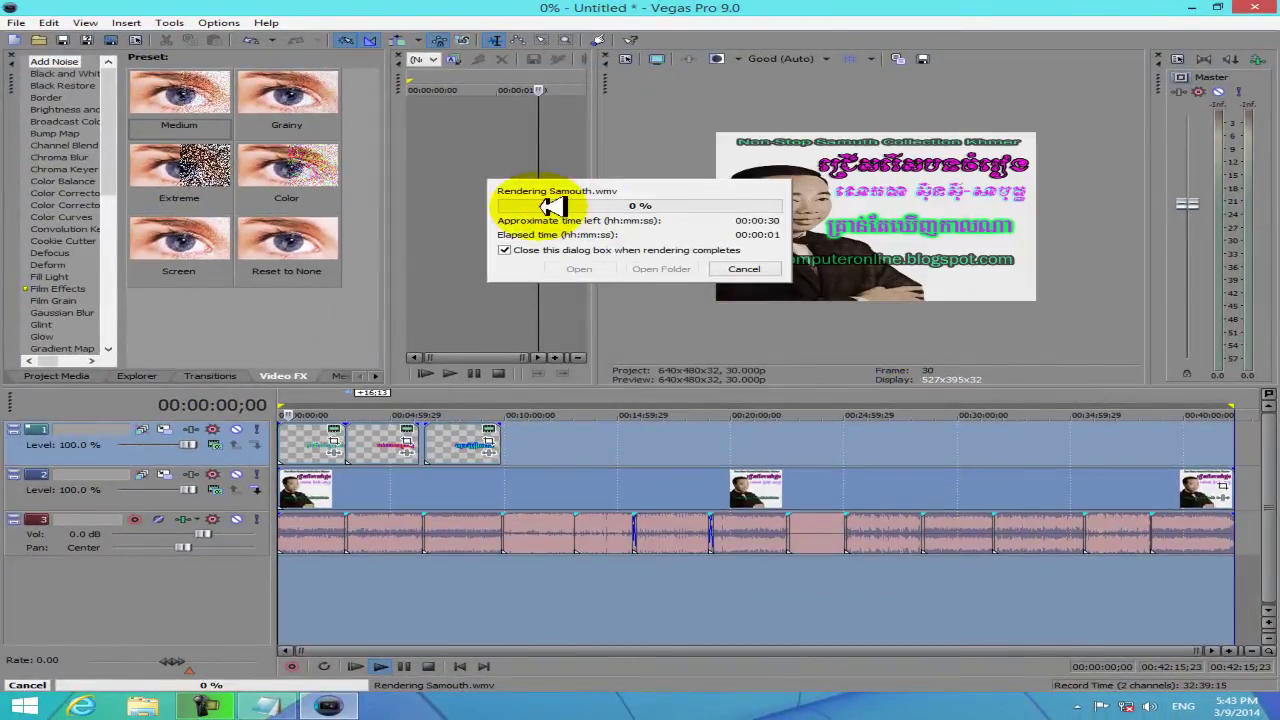